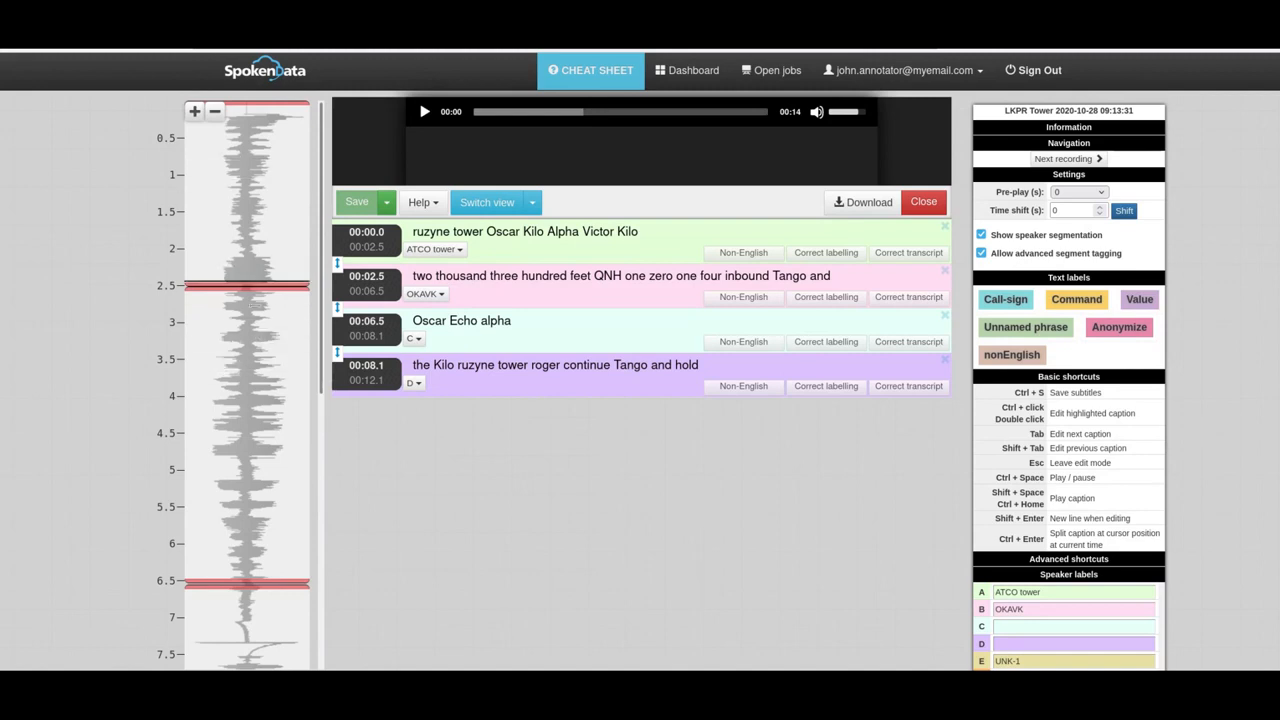
Look through the recording's waveform to its end and return to the beginning
scroll(208, 282, down, 5)
scroll(247, 243, down, 1)
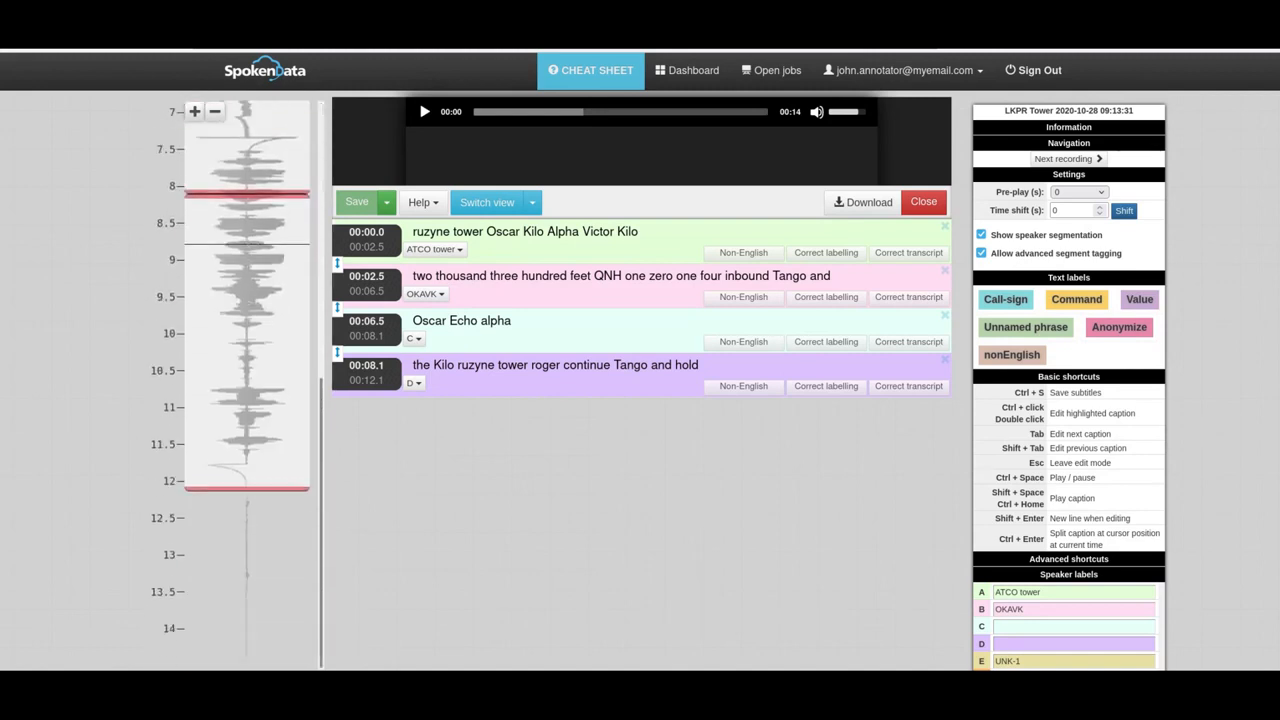
scroll(247, 243, up, 5)
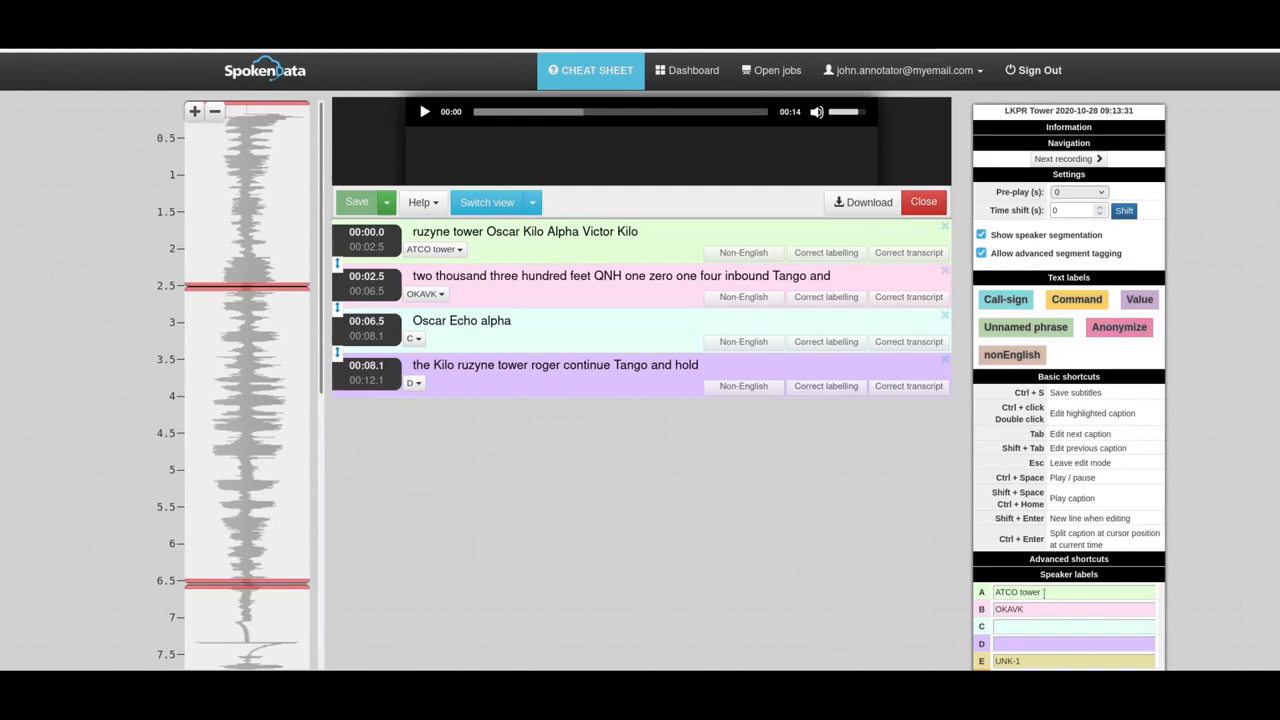
Collapse the Speaker labels section and expand it again
scroll(1045, 592, down, 1)
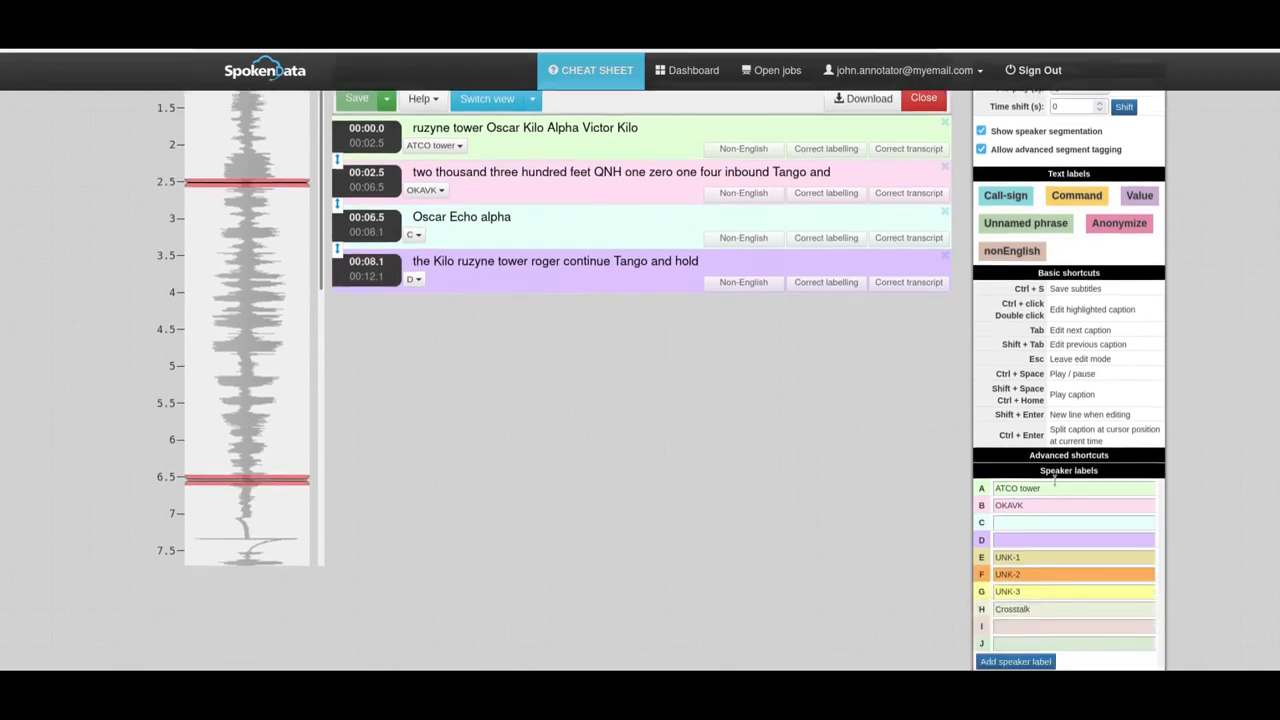
drag(1062, 473, 1047, 467)
click(1047, 467)
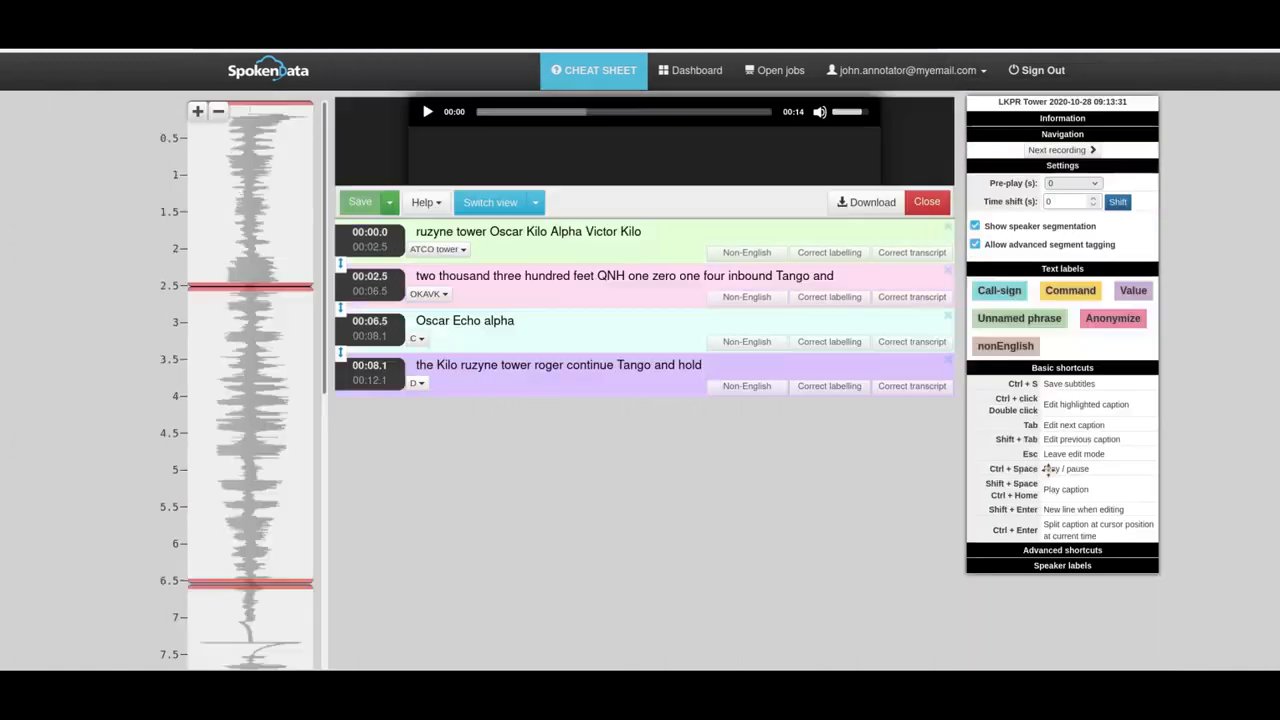
click(1060, 566)
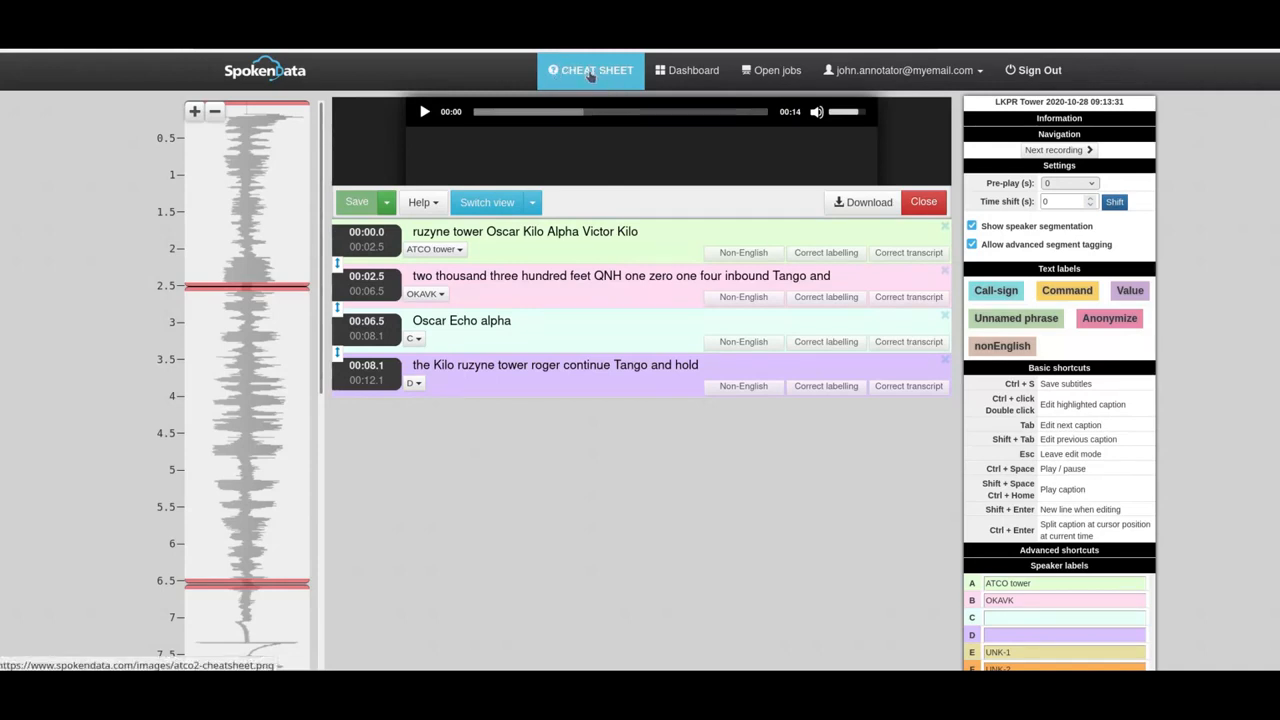
Open the cheat sheet and switch the reference view to the ADC airport chart
click(590, 74)
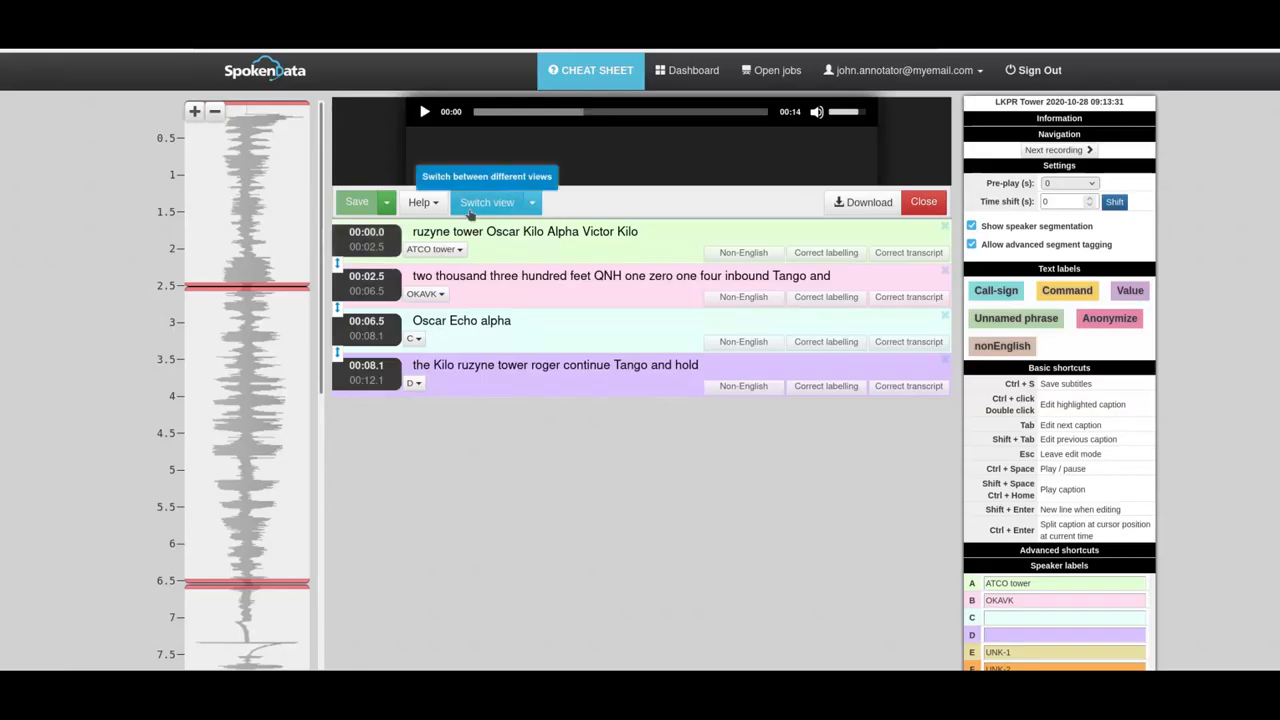
click(534, 203)
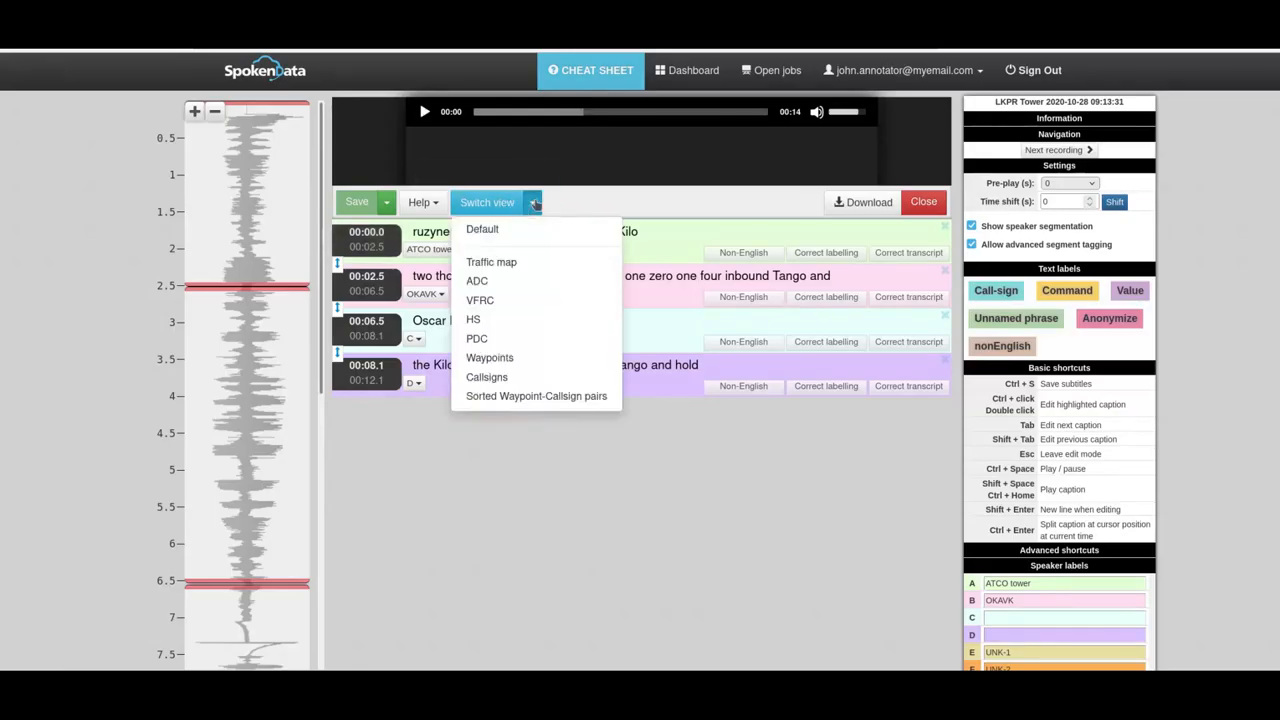
click(521, 288)
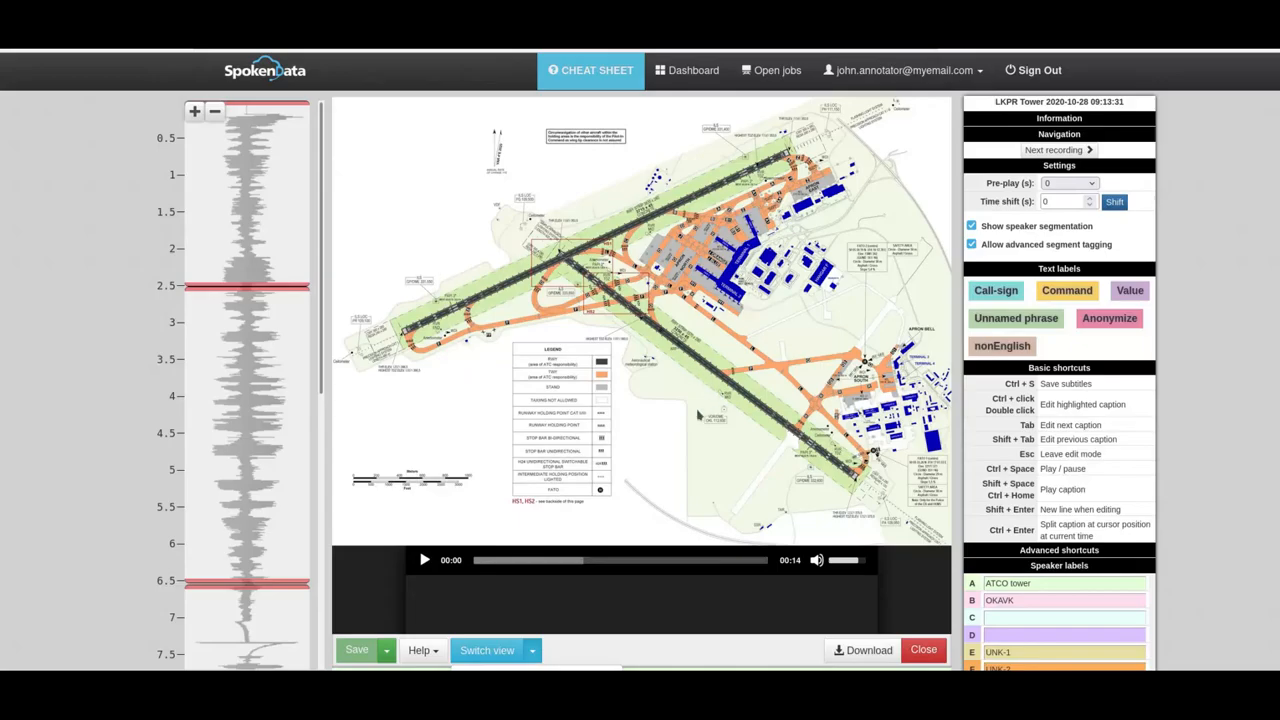
Switch the reference view to the Waypoints list and to the Callsigns list, looking through the callsigns
scroll(686, 407, down, 1)
scroll(686, 407, down, 3)
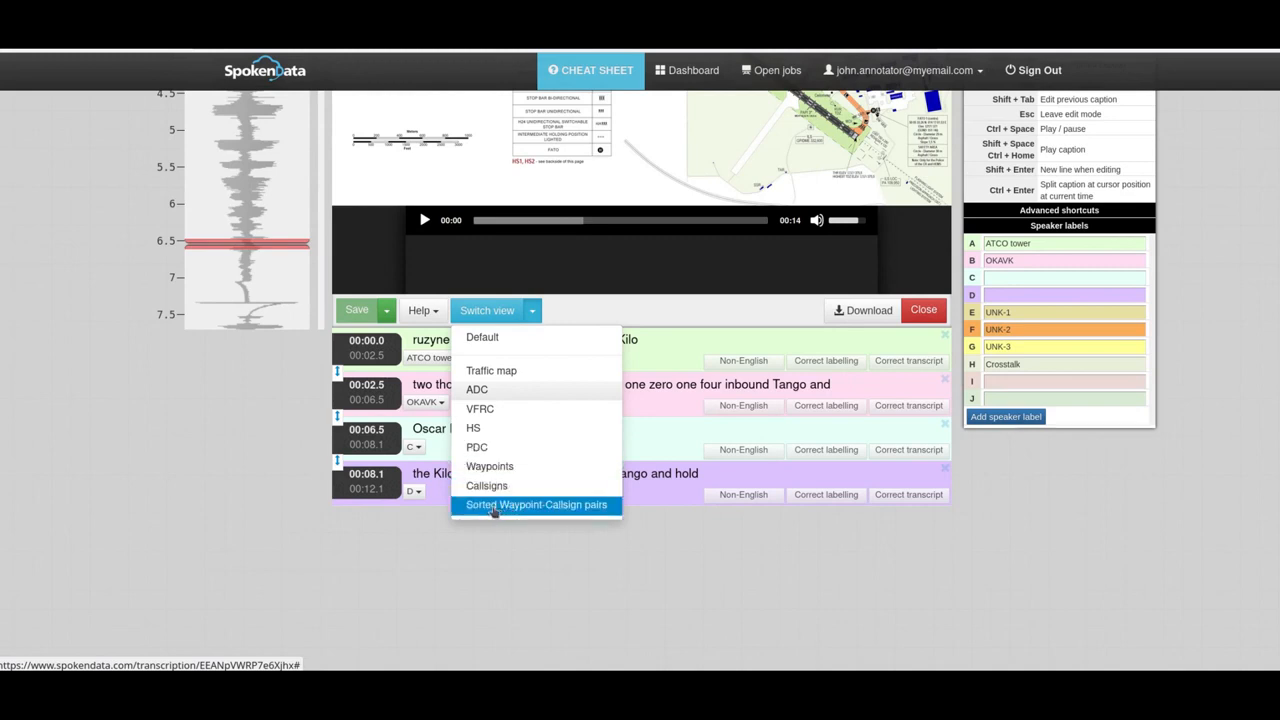
click(490, 472)
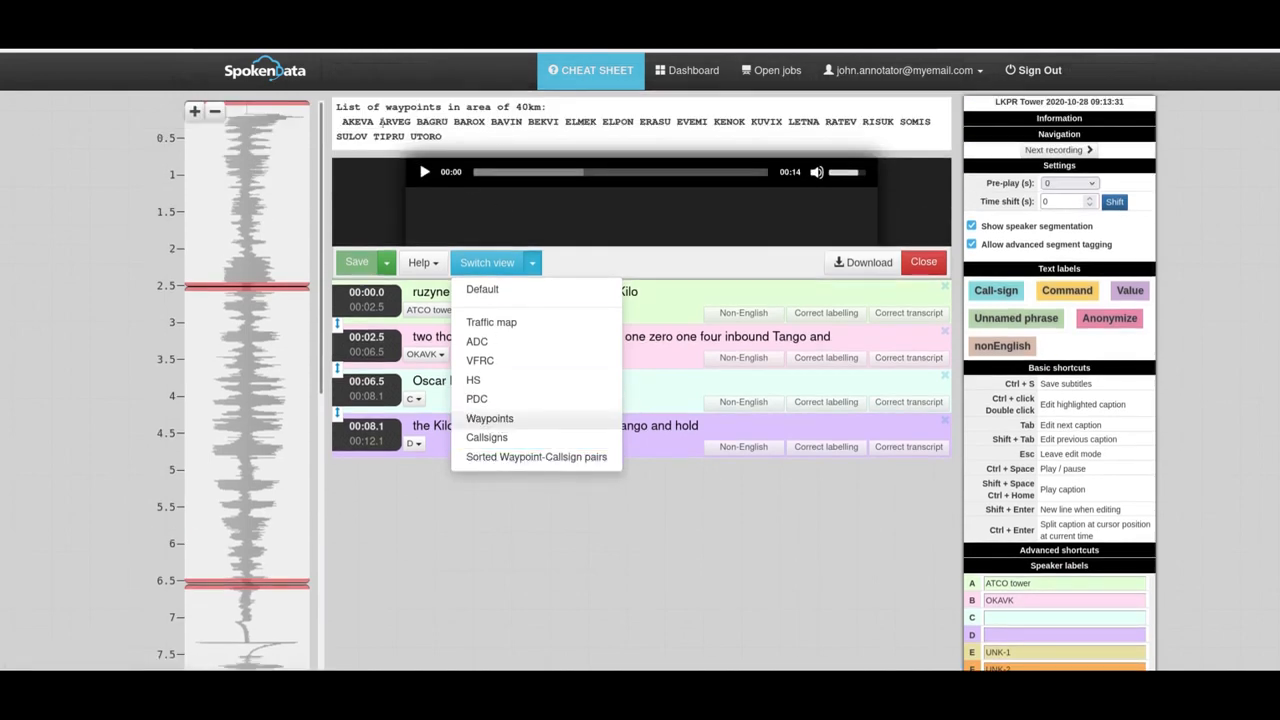
click(494, 440)
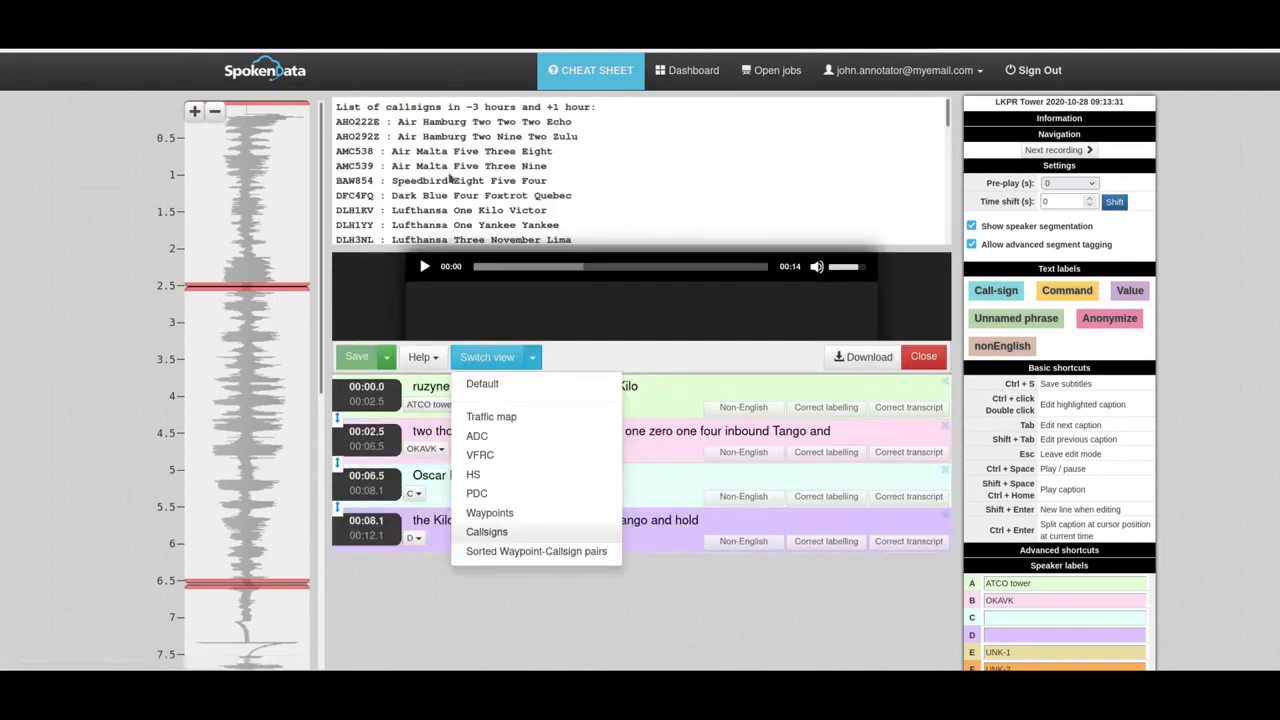
scroll(450, 178, down, 5)
scroll(450, 178, up, 5)
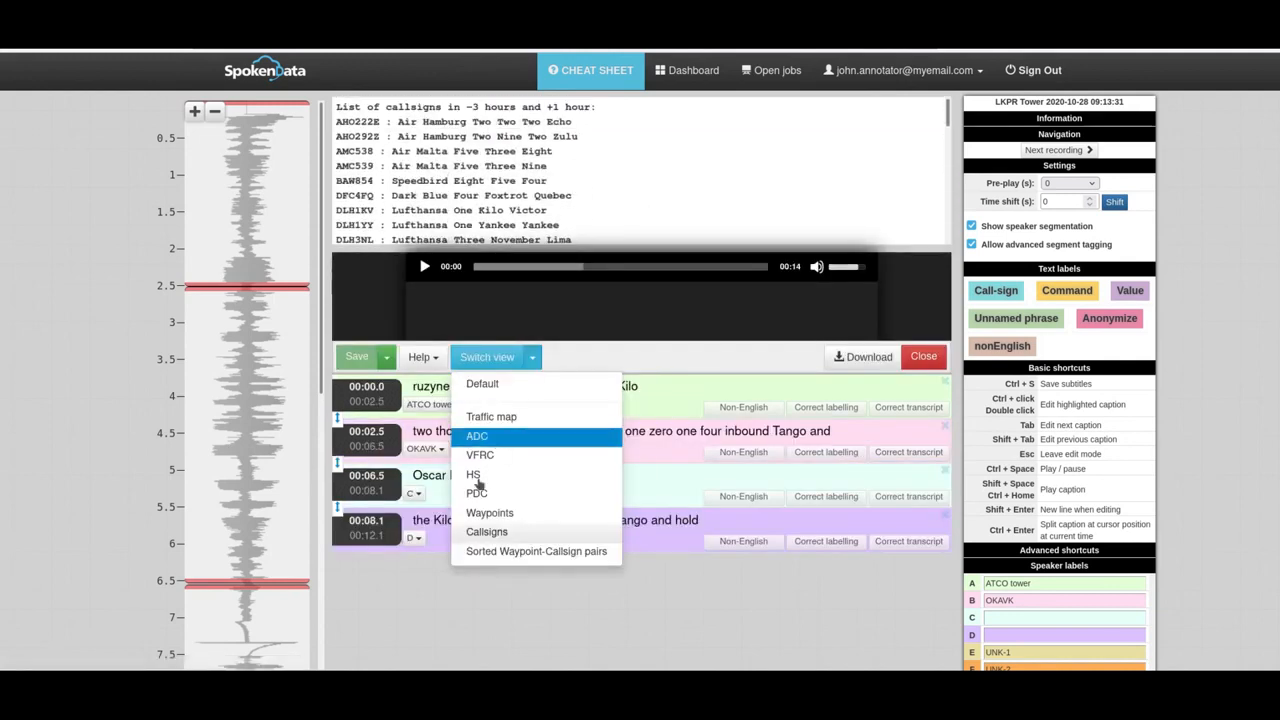
Switch the reference view to Sorted Waypoint-Callsign pairs and highlight the callsign code THY6201 in the list
click(505, 551)
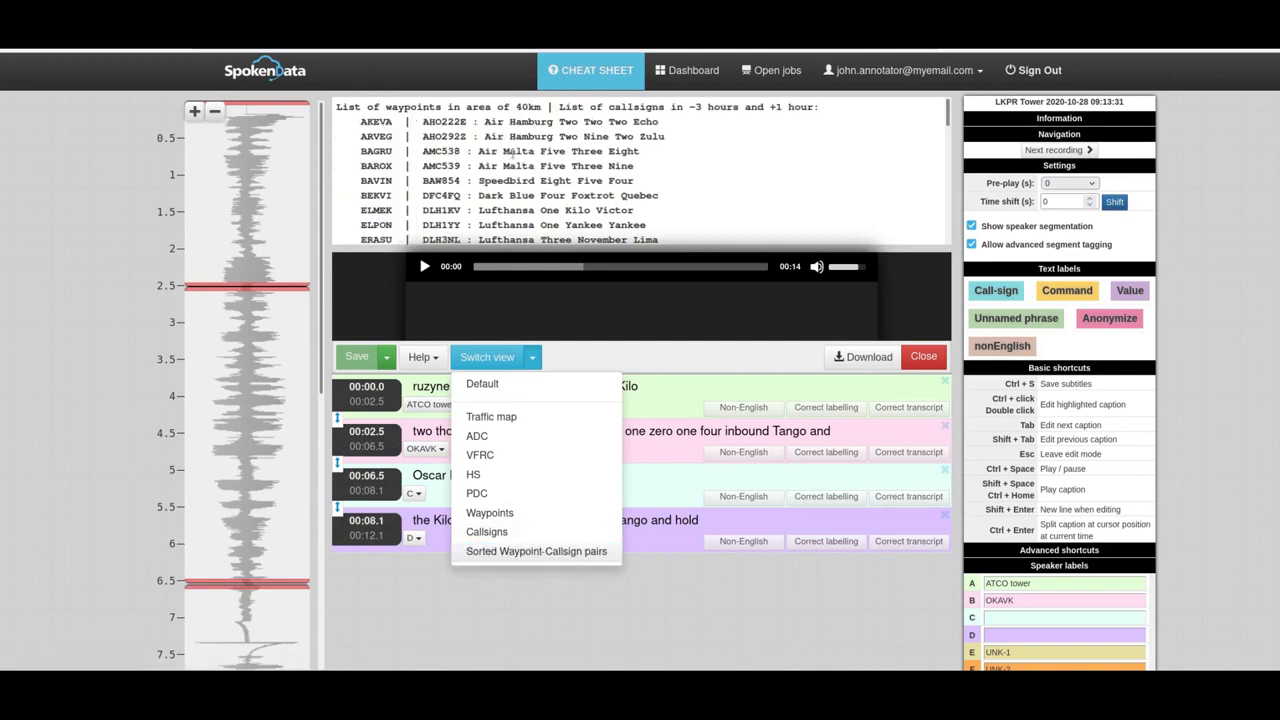
scroll(510, 157, down, 2)
scroll(504, 155, down, 5)
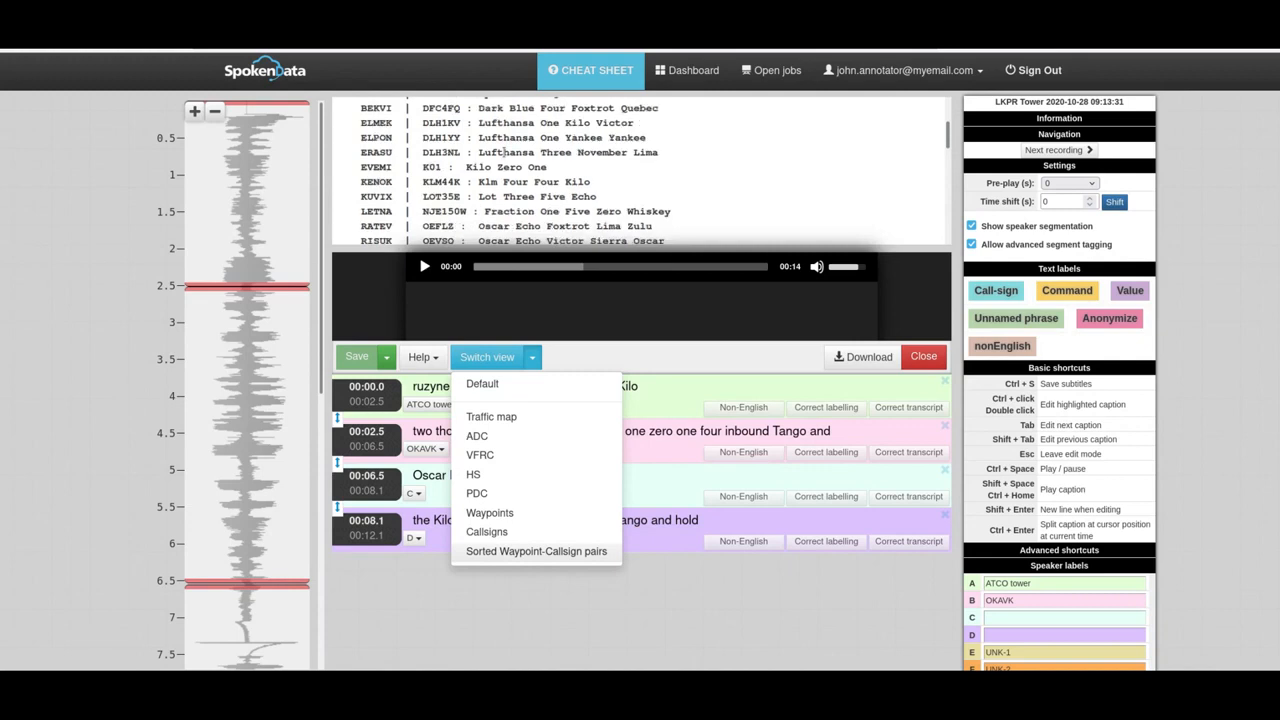
click(504, 157)
scroll(580, 180, down, 5)
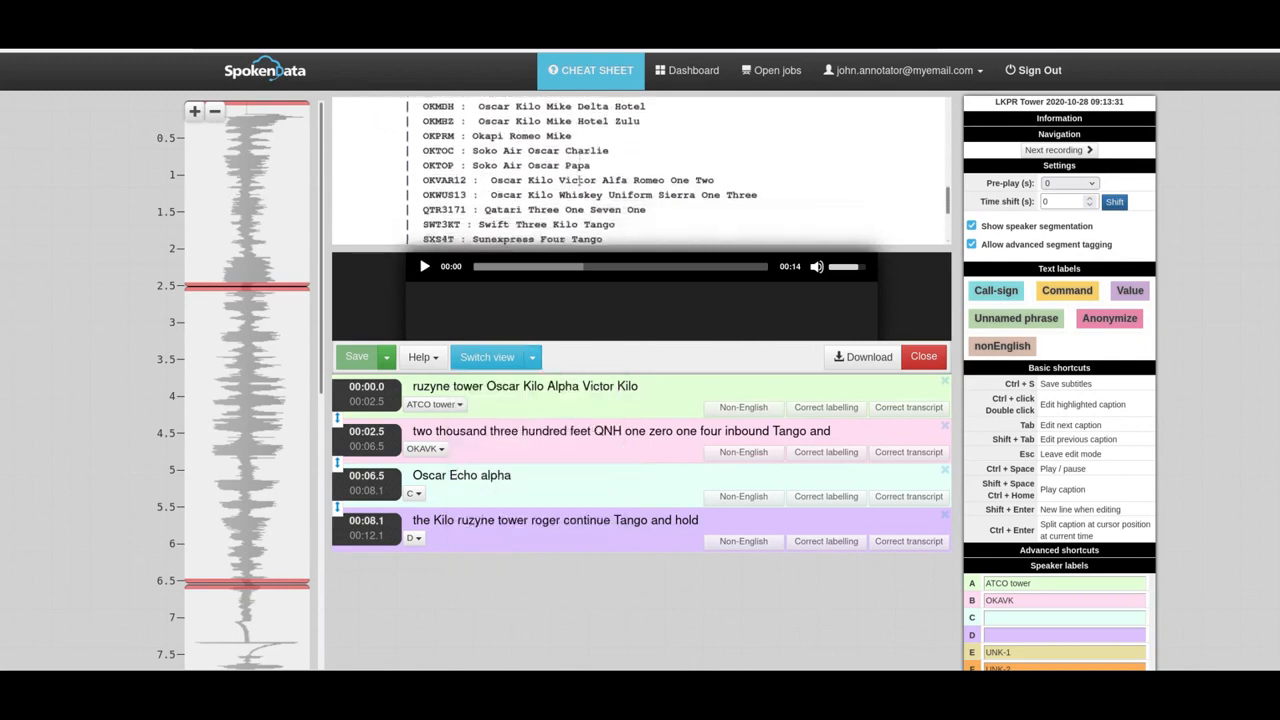
click(444, 212)
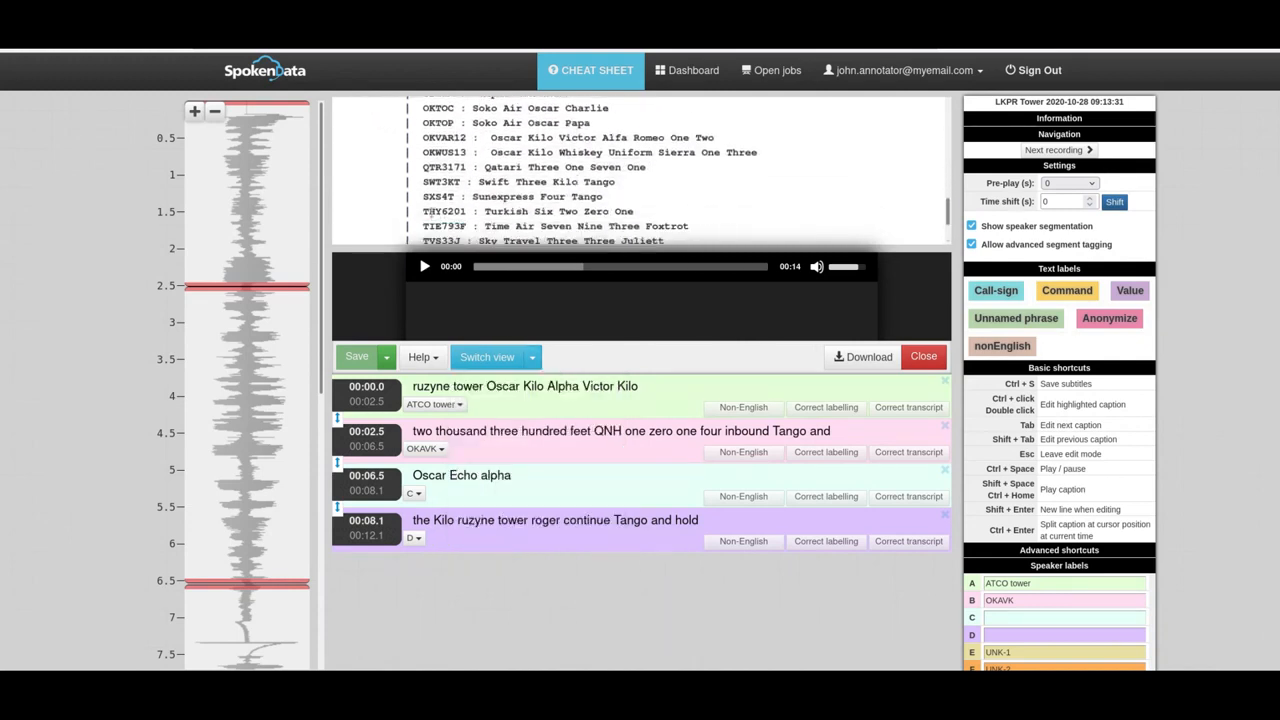
drag(424, 212, 468, 213)
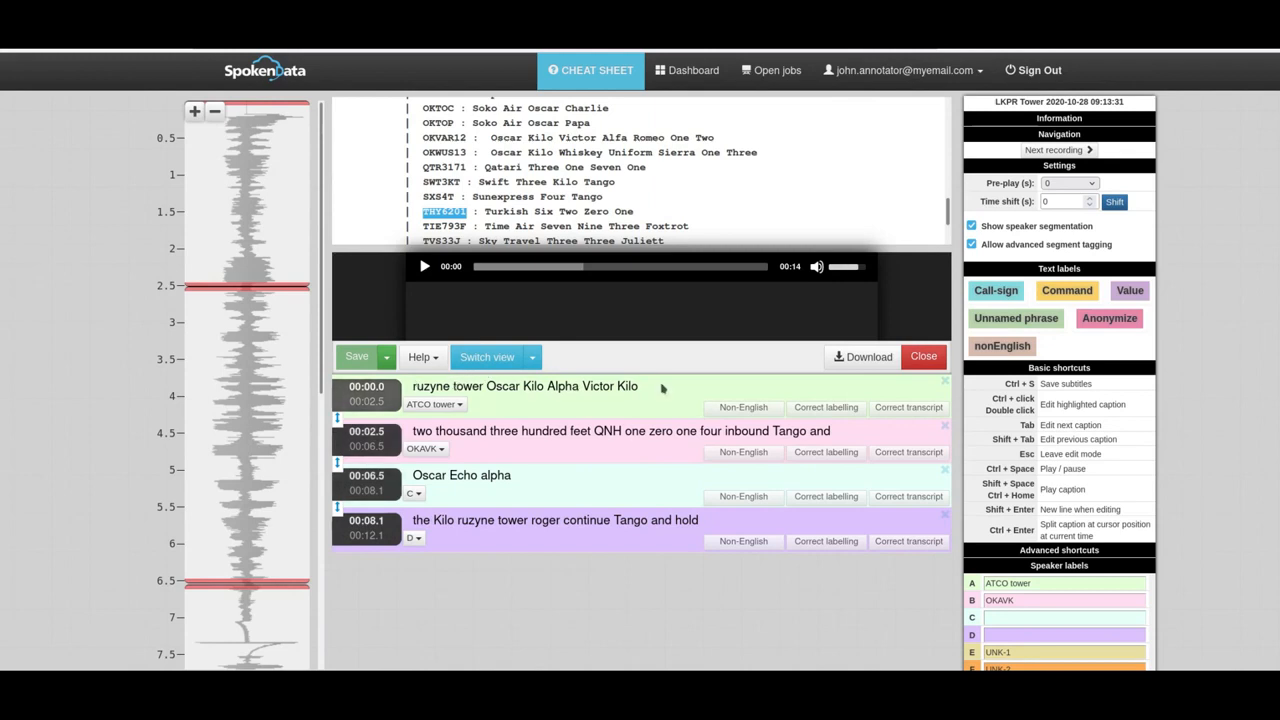
Listen to the first caption, pause playback, and capitalize its first word to "Ruzyne"
click(369, 392)
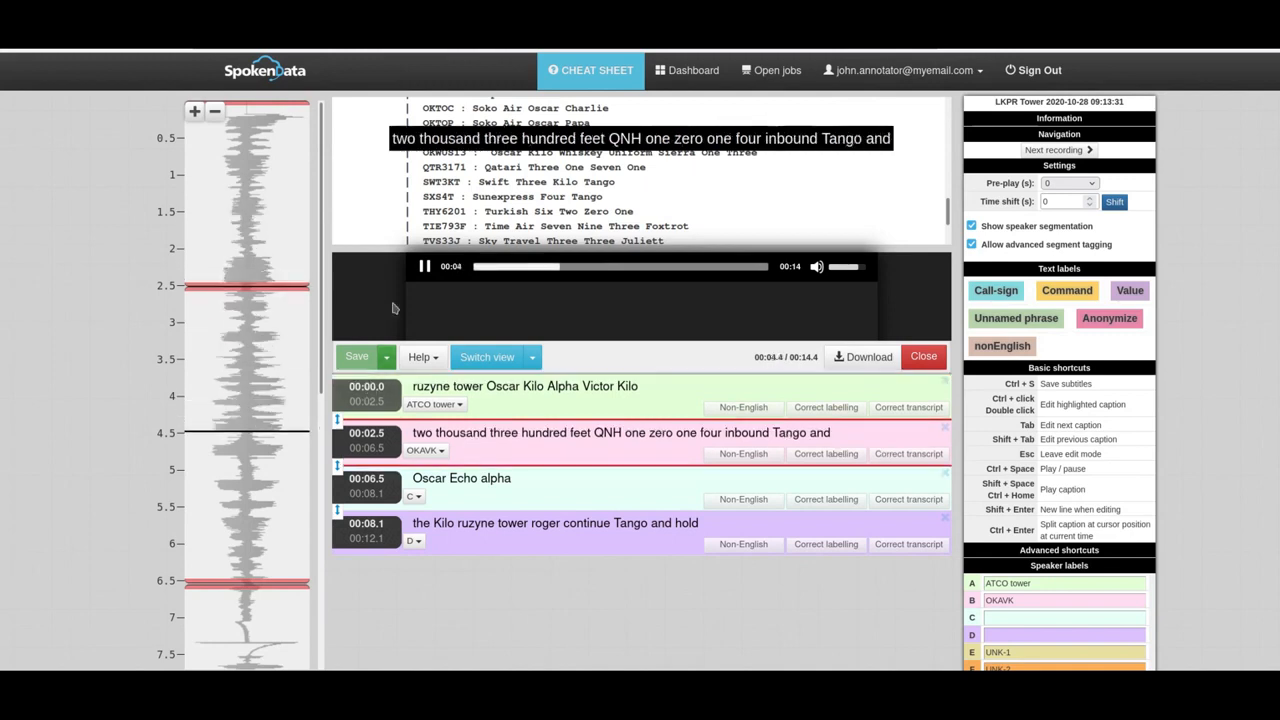
click(424, 268)
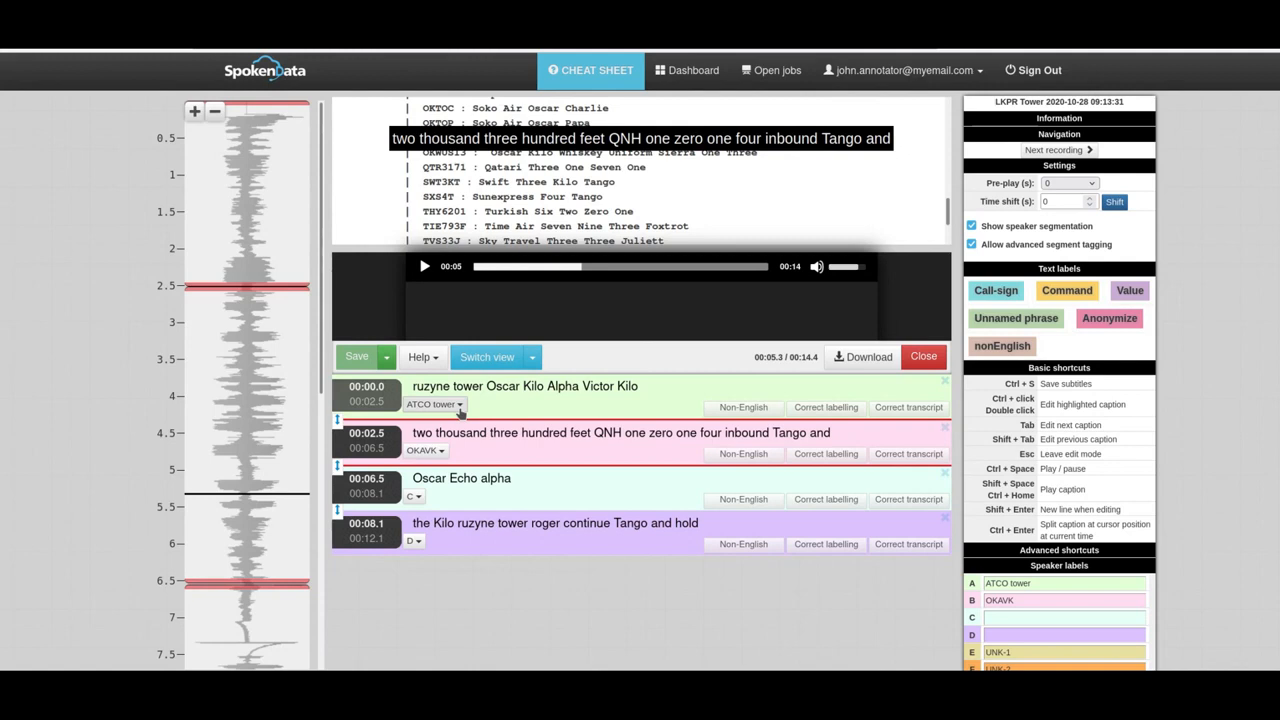
click(414, 386)
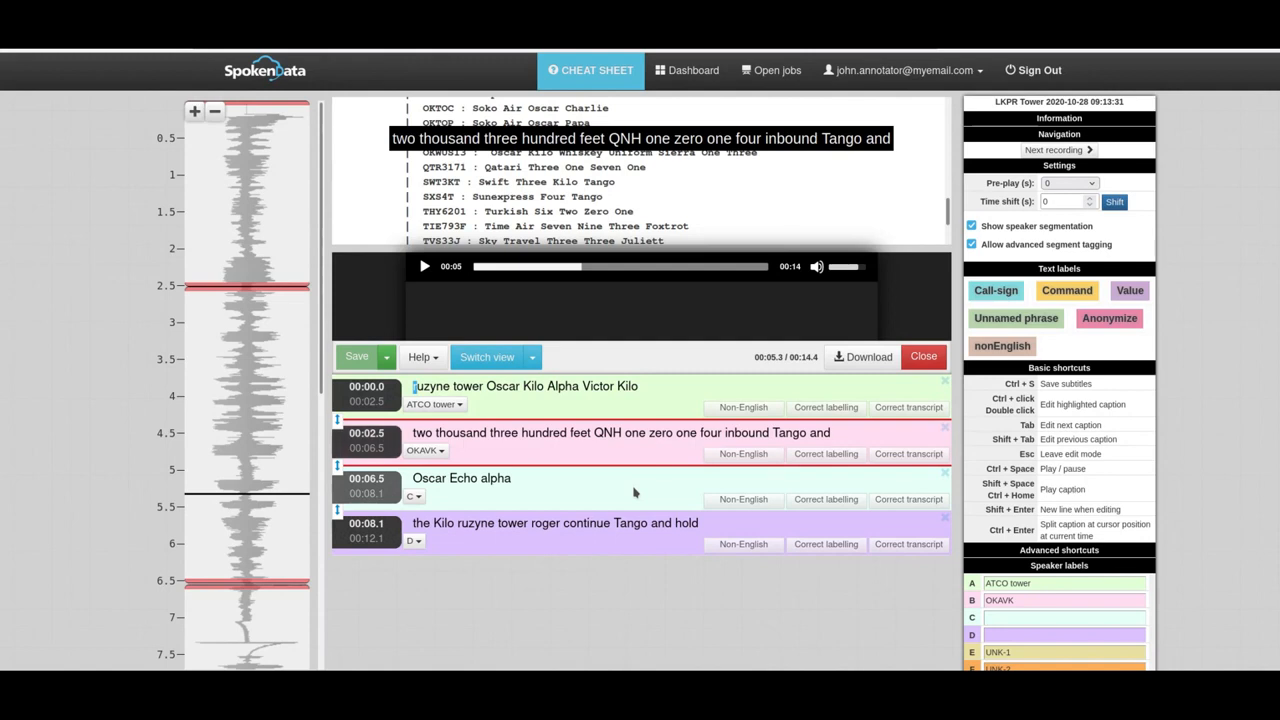
key(Delete)
text(R)
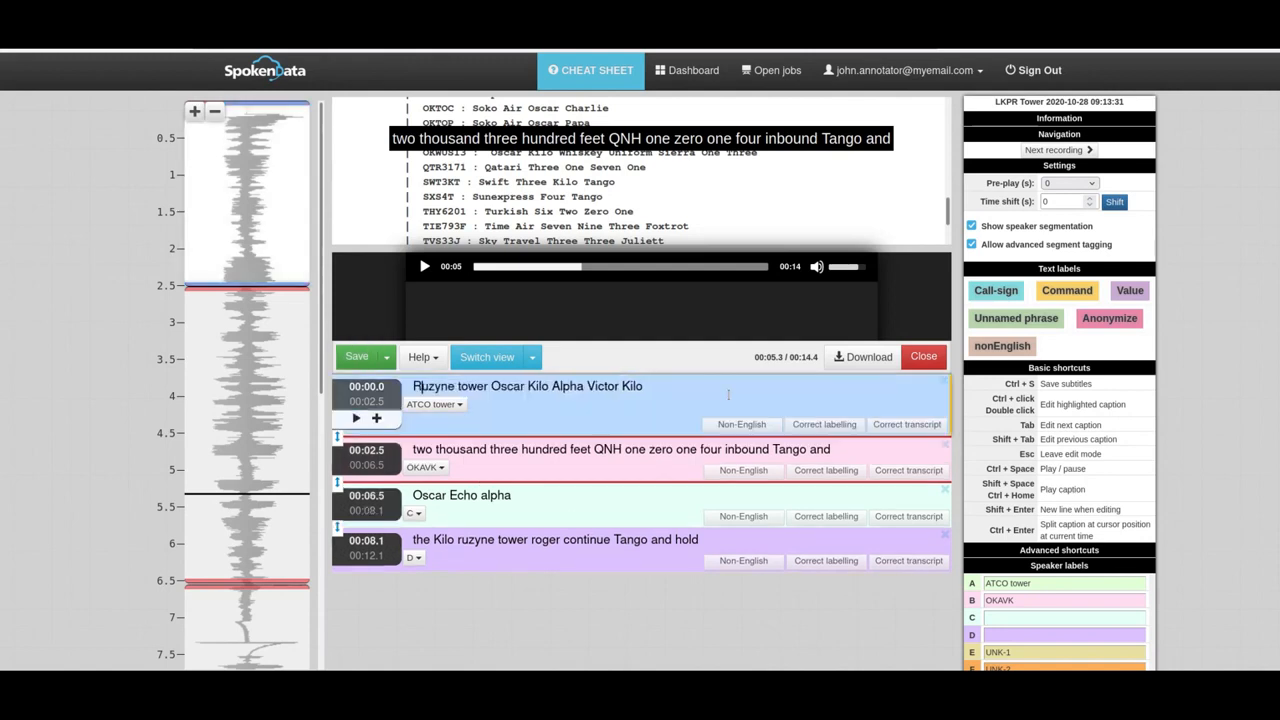
click(622, 386)
drag(491, 386, 499, 386)
text(C)
drag(529, 386, 537, 386)
Replay the first caption, merge it with the "two thousand three hundred feet" caption, and listen to the merged caption
click(369, 395)
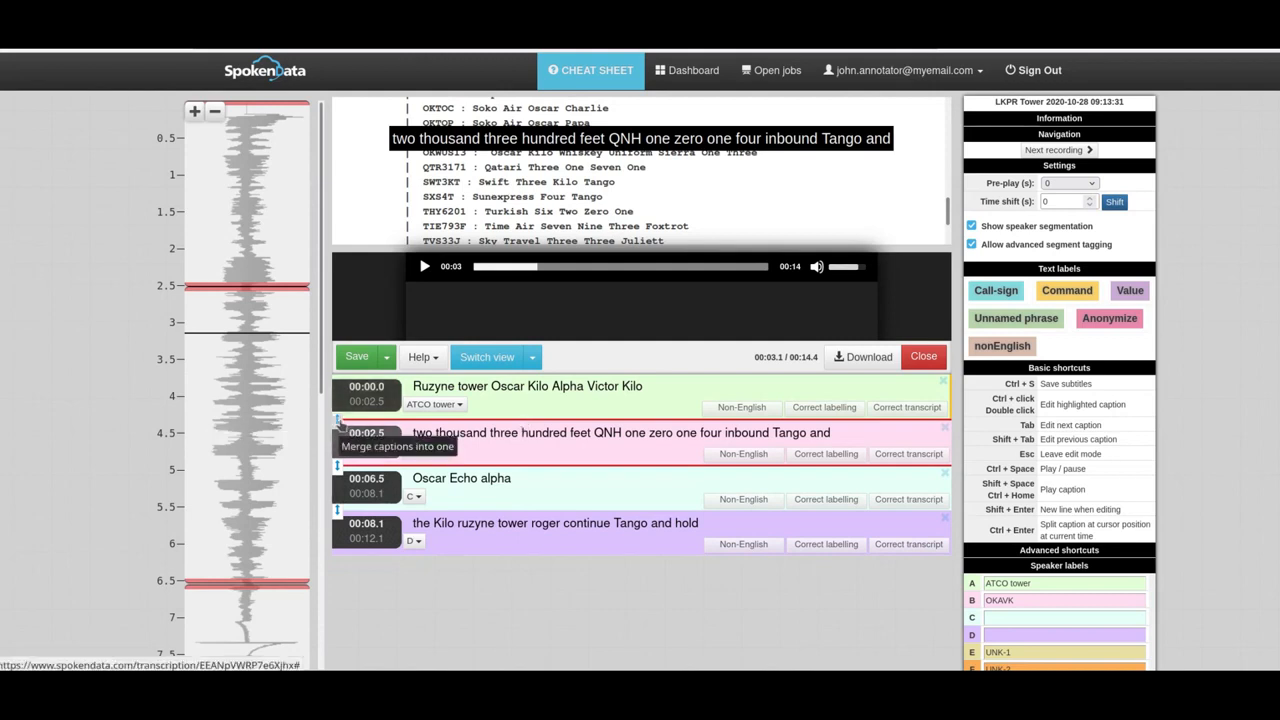
click(338, 421)
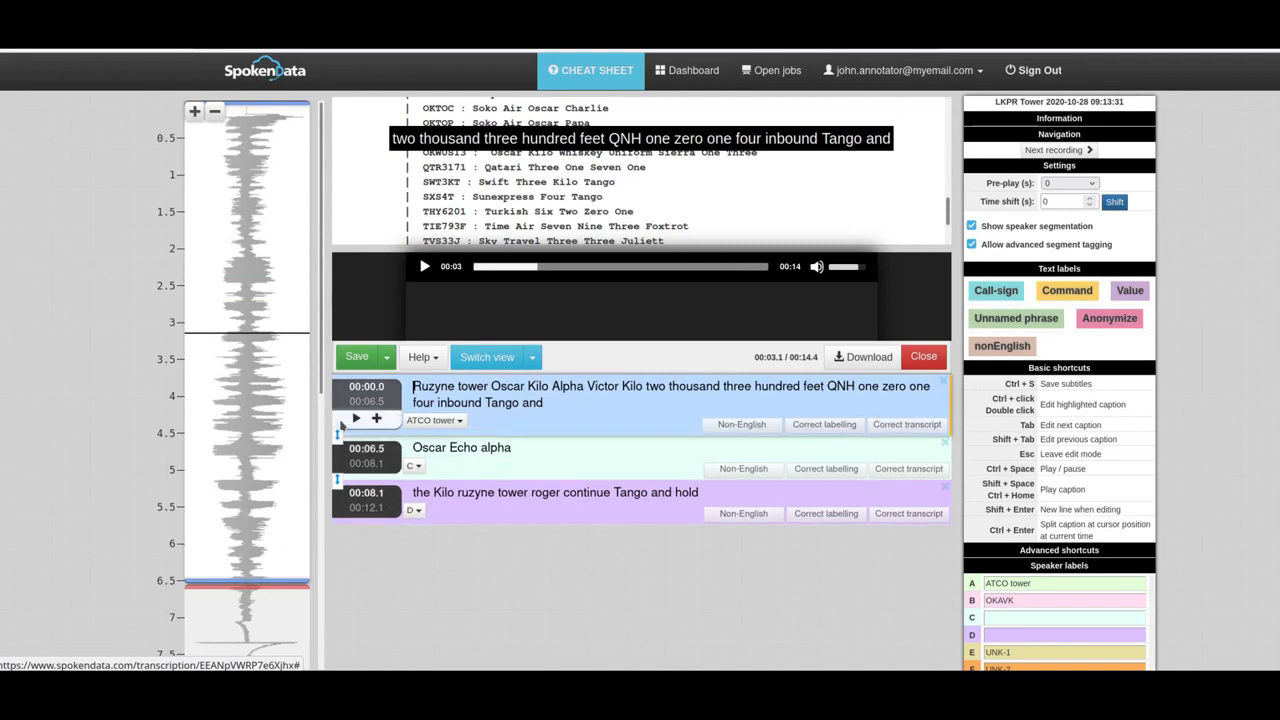
click(355, 419)
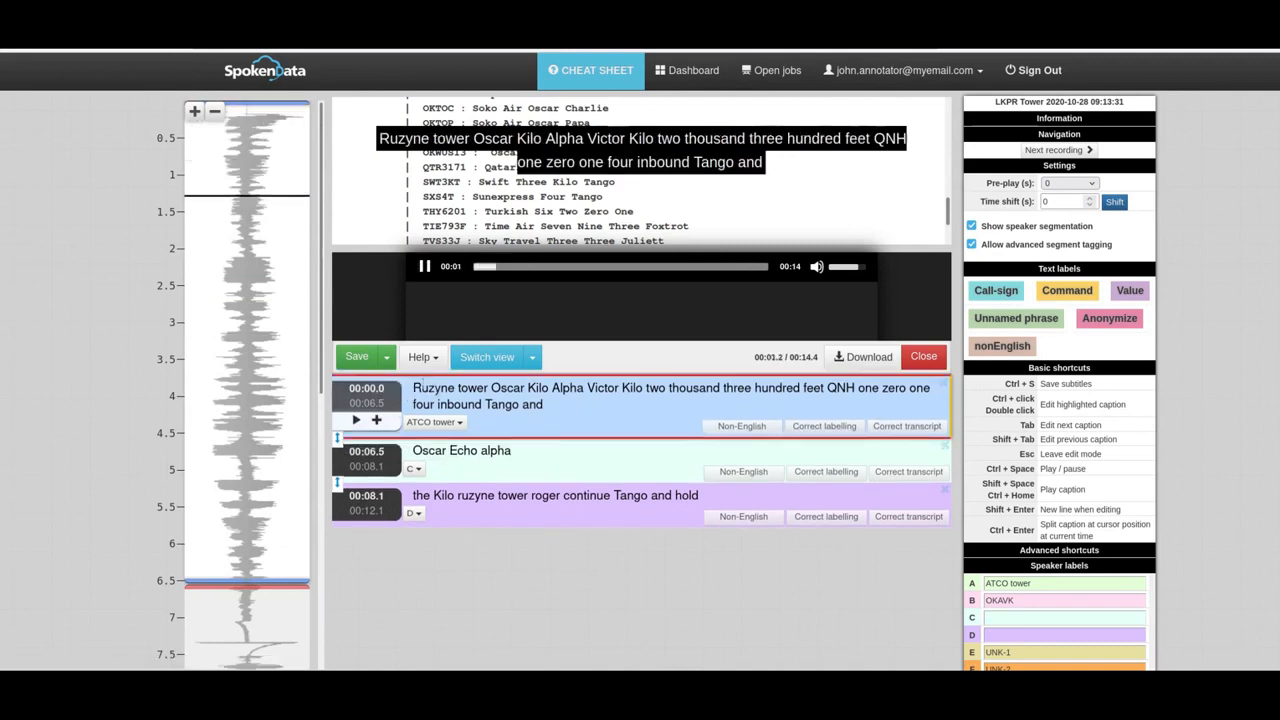
click(423, 276)
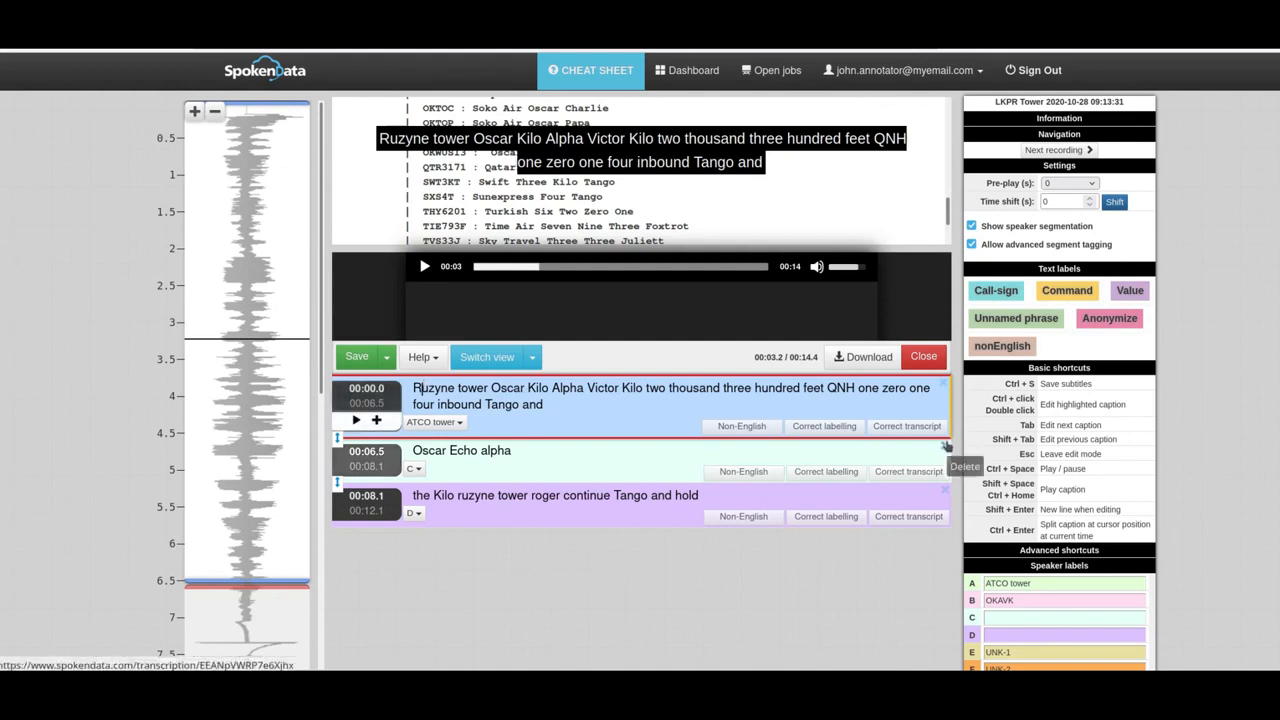
Insert the hesitation tag "[hes]" before "Ruzyne" at the start of the first caption
text([])
text(hes)
key(Right)
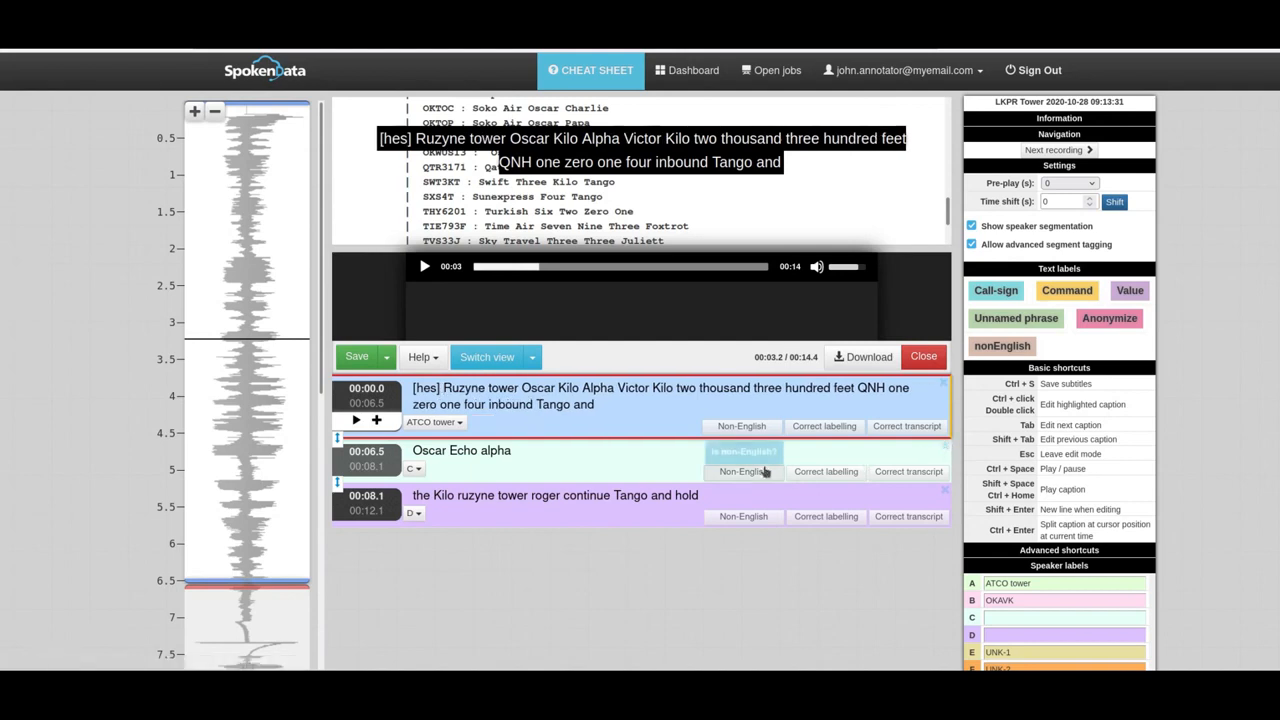
Replay the first caption's audio on into the "Oscar Echo alpha" caption and pause it there
click(367, 392)
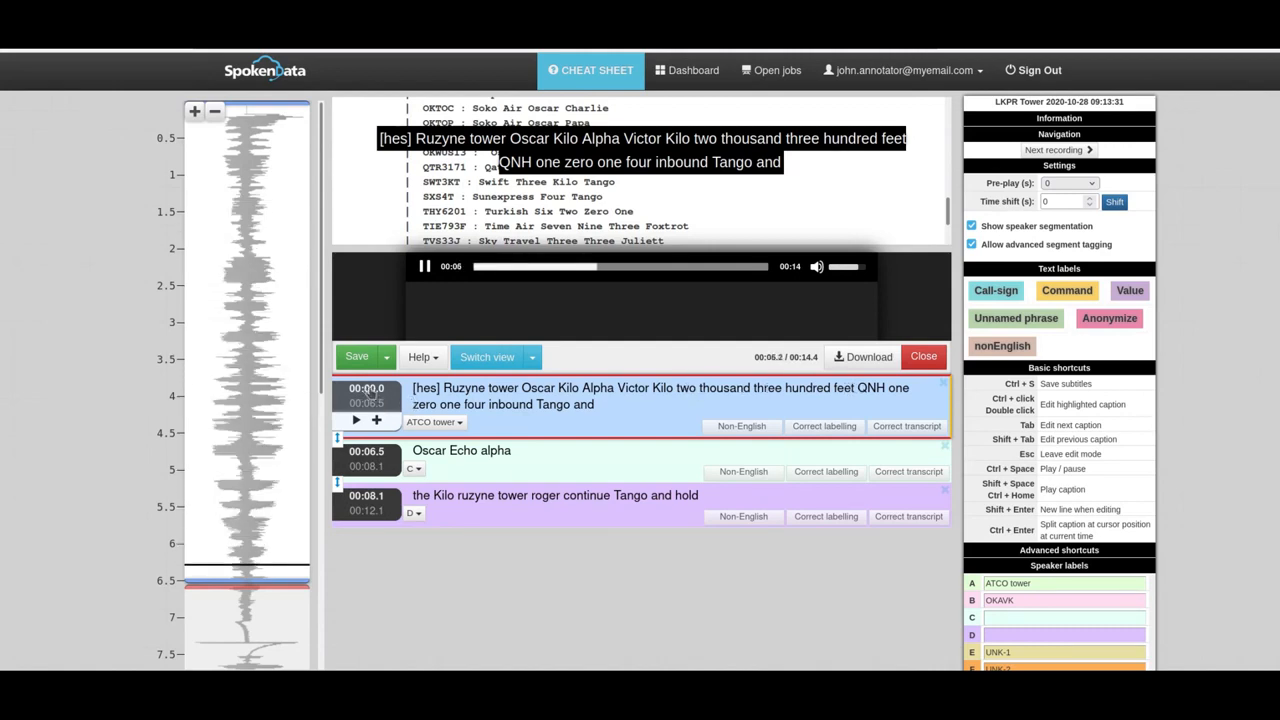
click(368, 390)
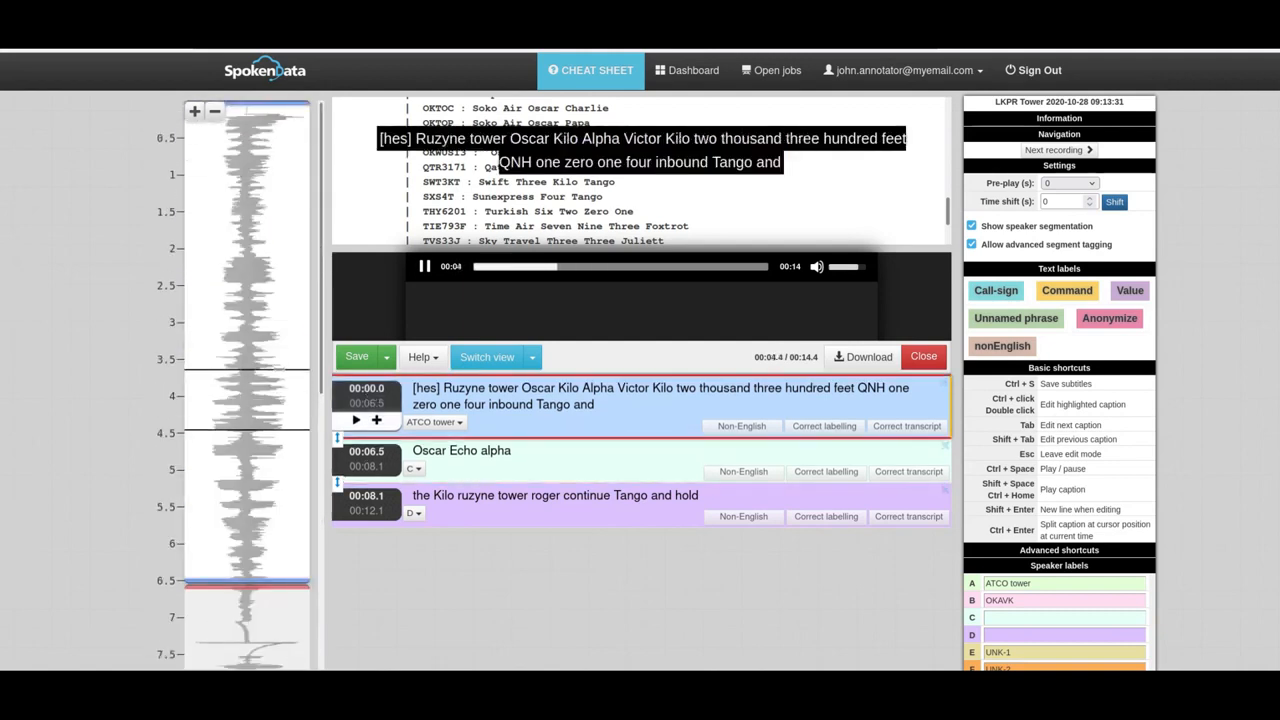
click(272, 353)
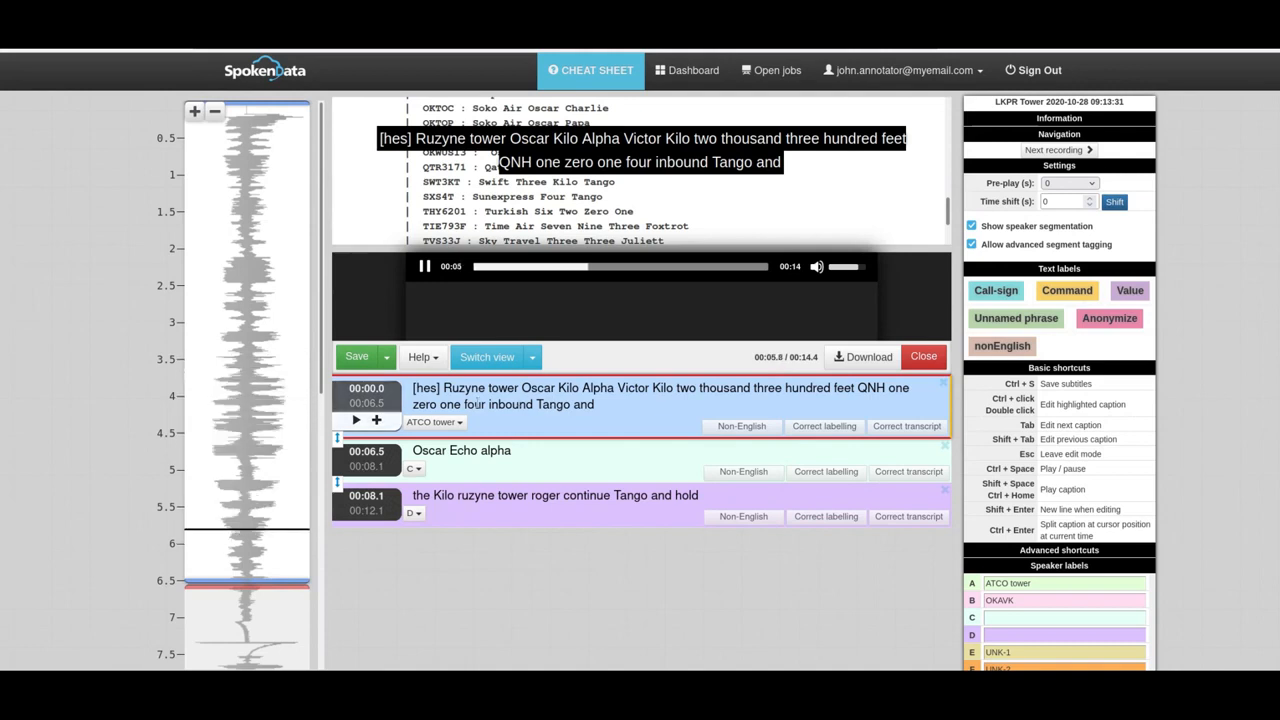
click(424, 267)
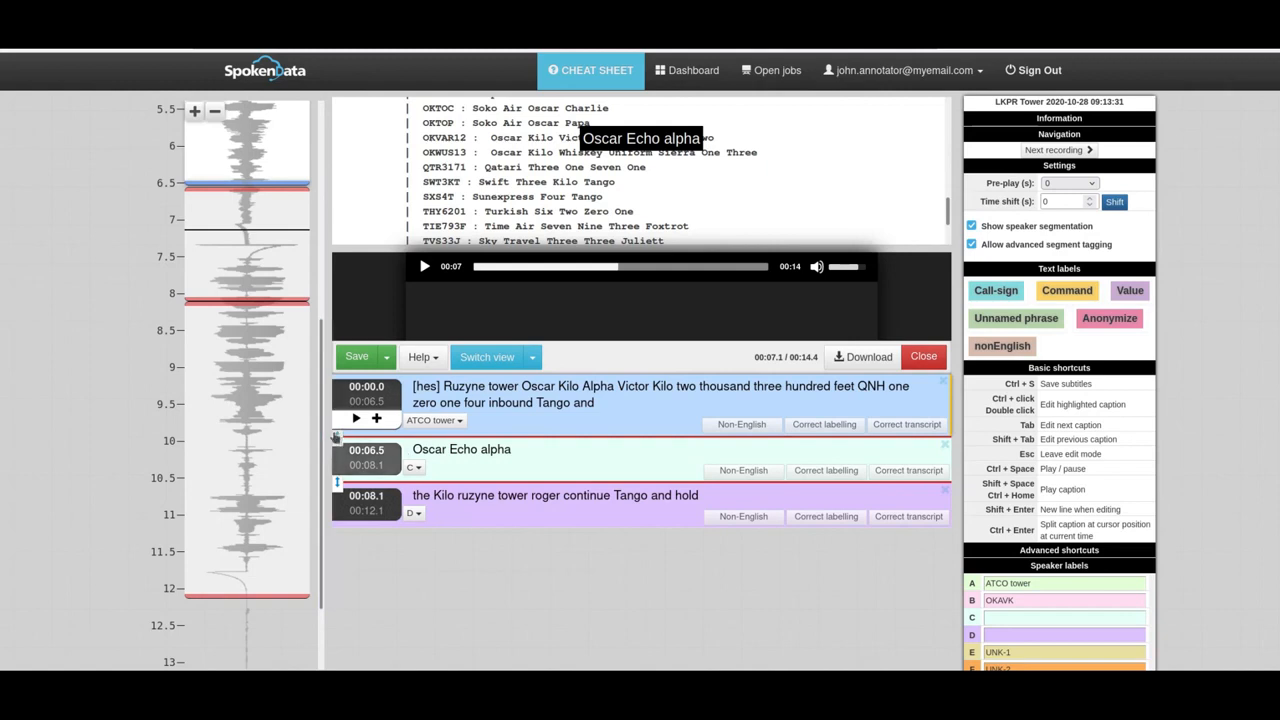
Merge the "Oscar Echo alpha" caption into the first caption, replay the merged caption and pause it
click(336, 436)
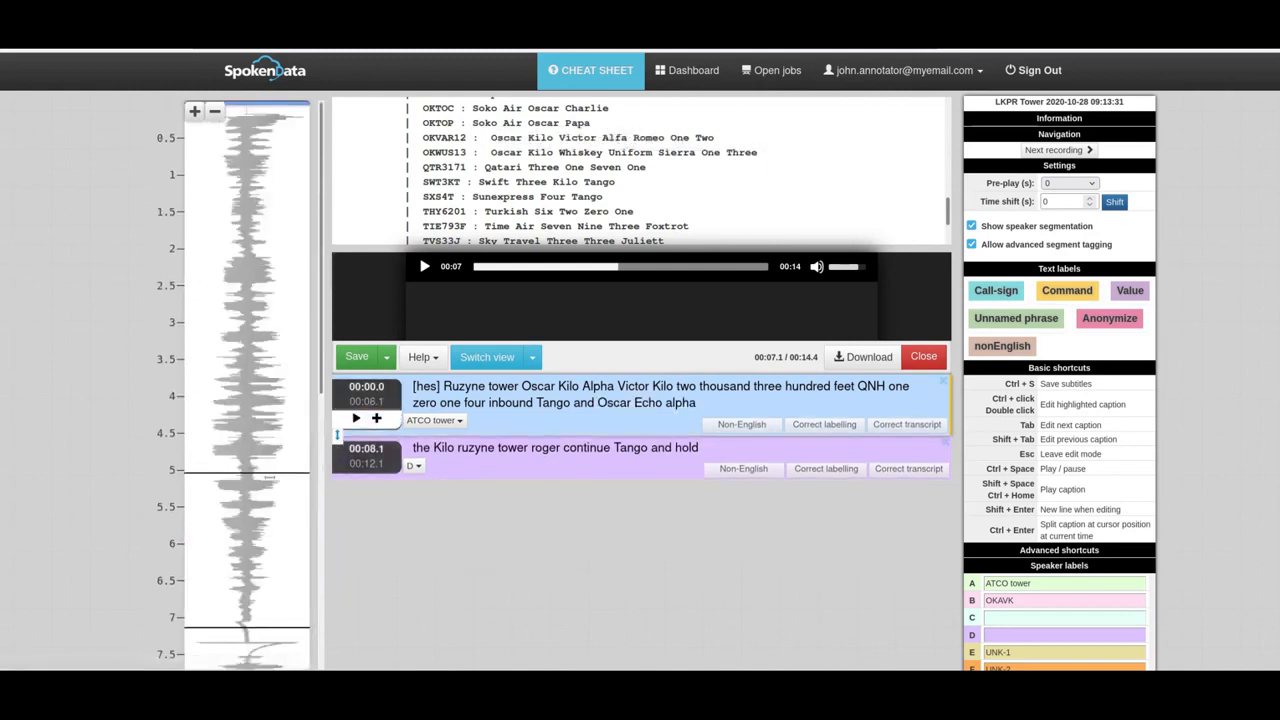
click(356, 421)
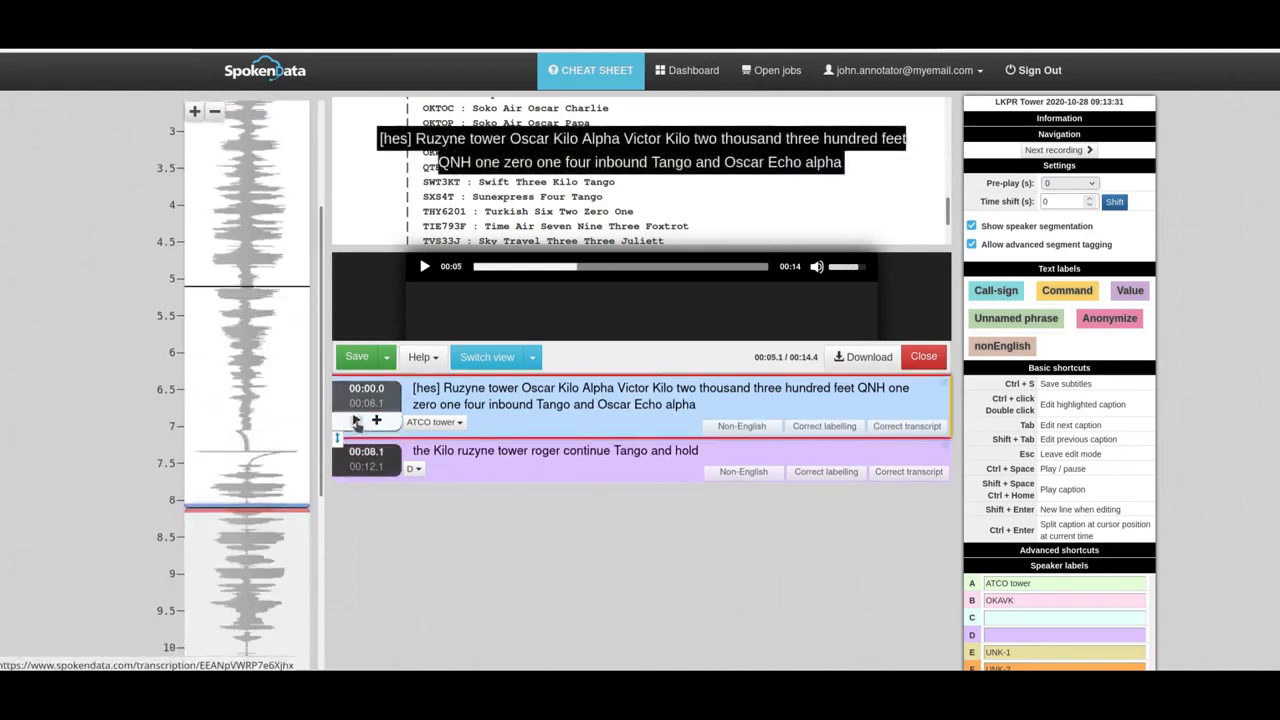
click(356, 421)
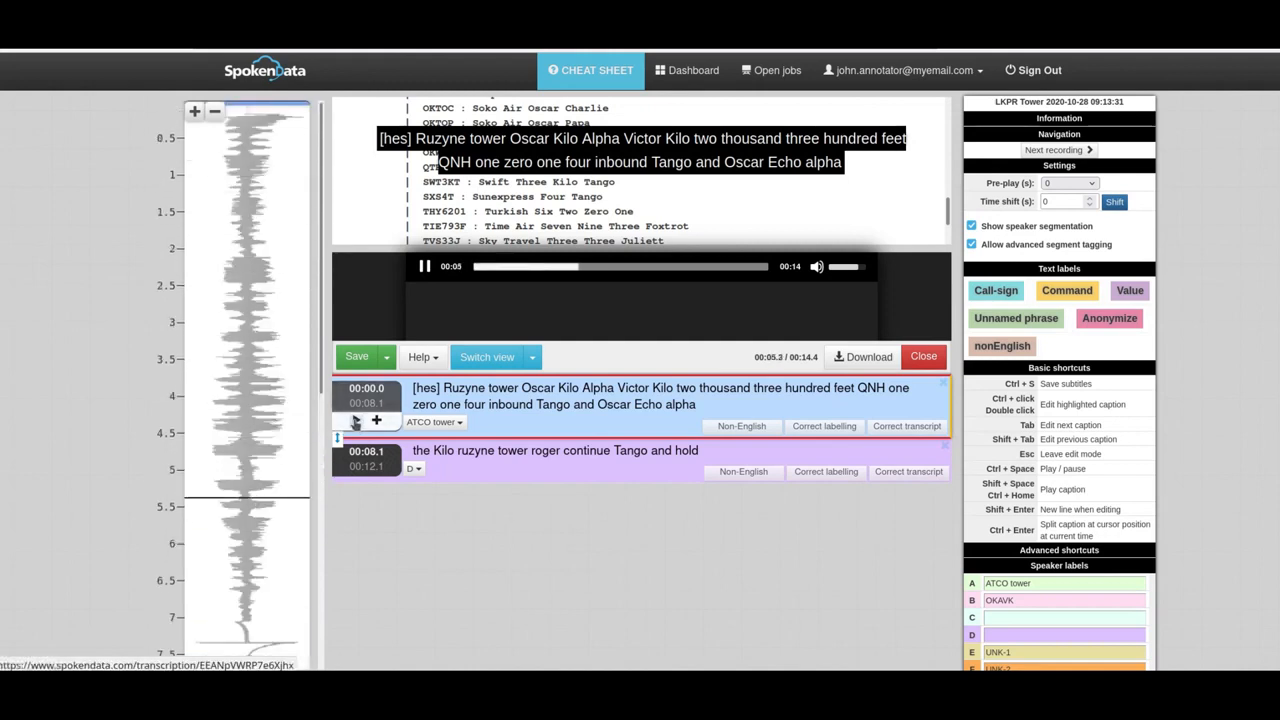
click(356, 421)
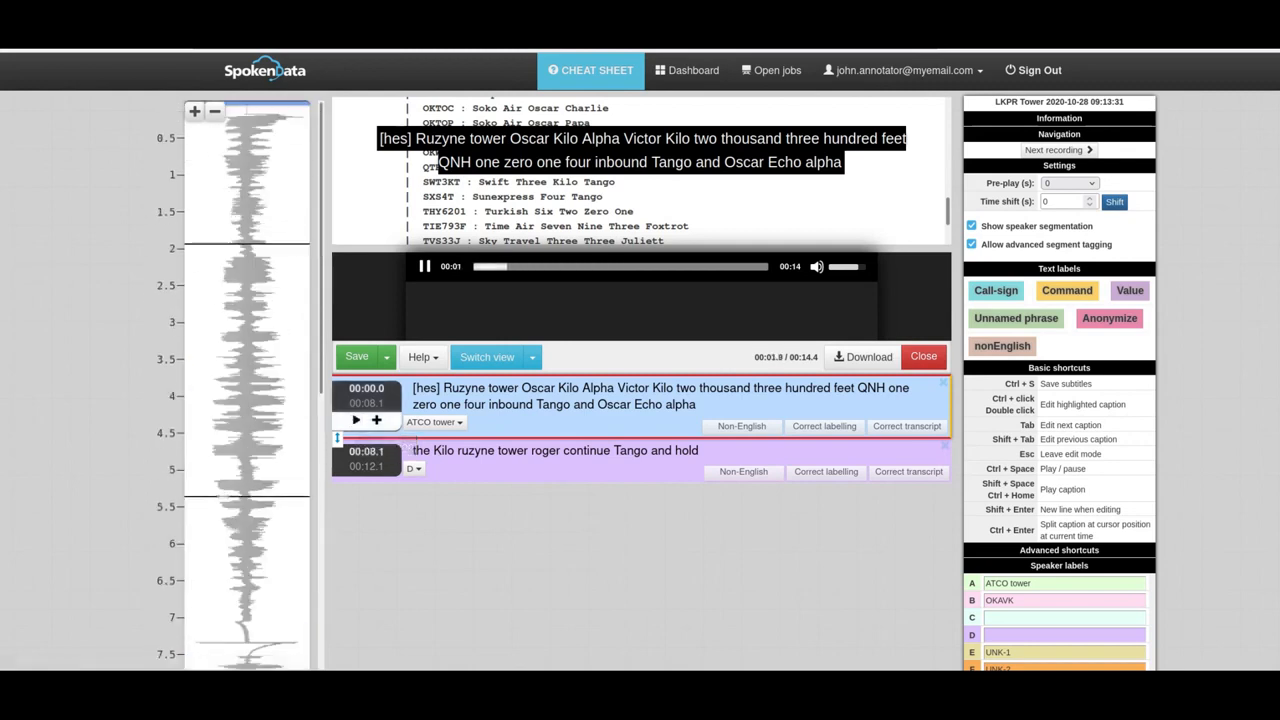
click(425, 267)
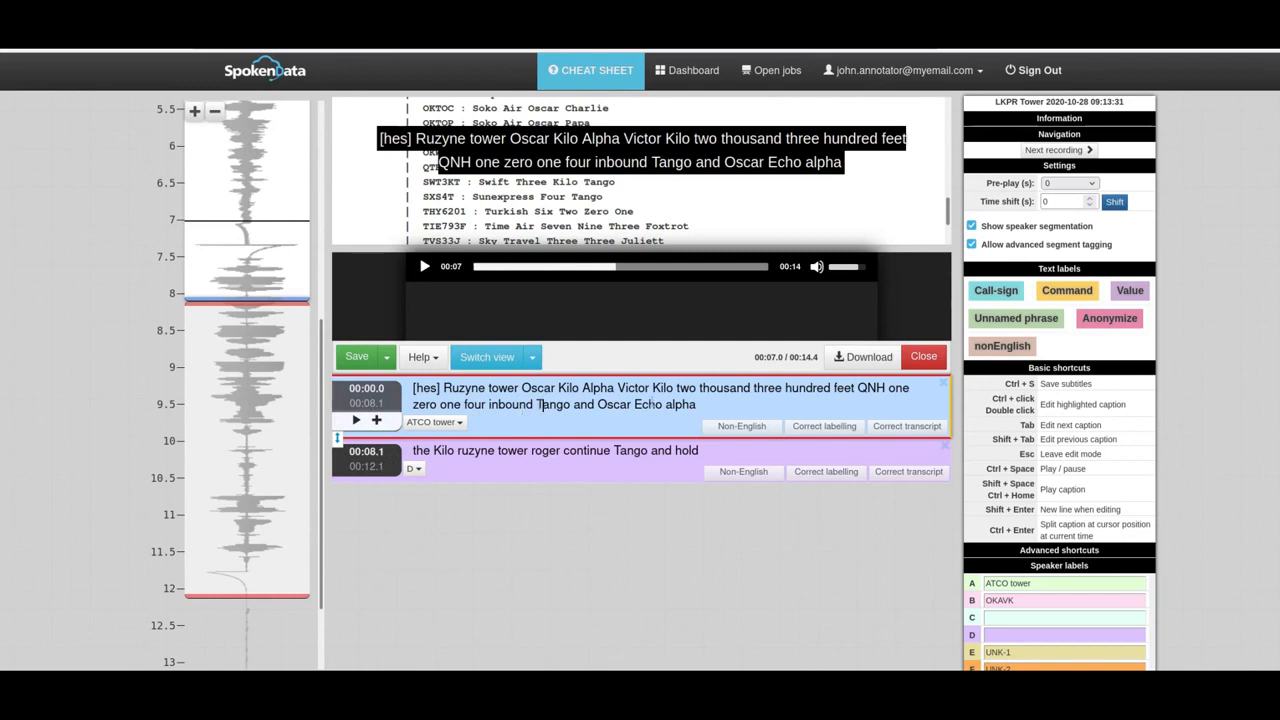
Change "Tango" to lowercase "tango" after "inbound" in the first caption
key(BackSpace)
text(t)
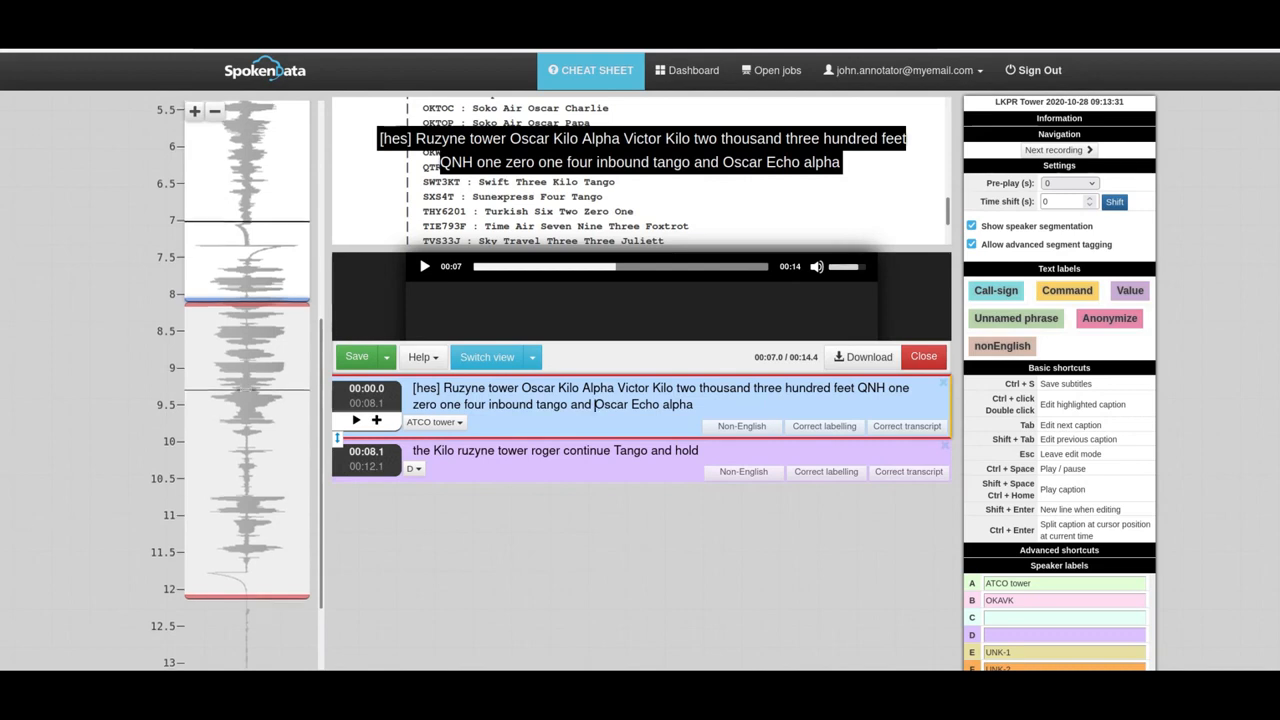
Replay the last seconds of the first caption repeatedly to check the words "tango and Oscar Echo alpha"
scroll(247, 390, up, 3)
click(247, 296)
click(424, 267)
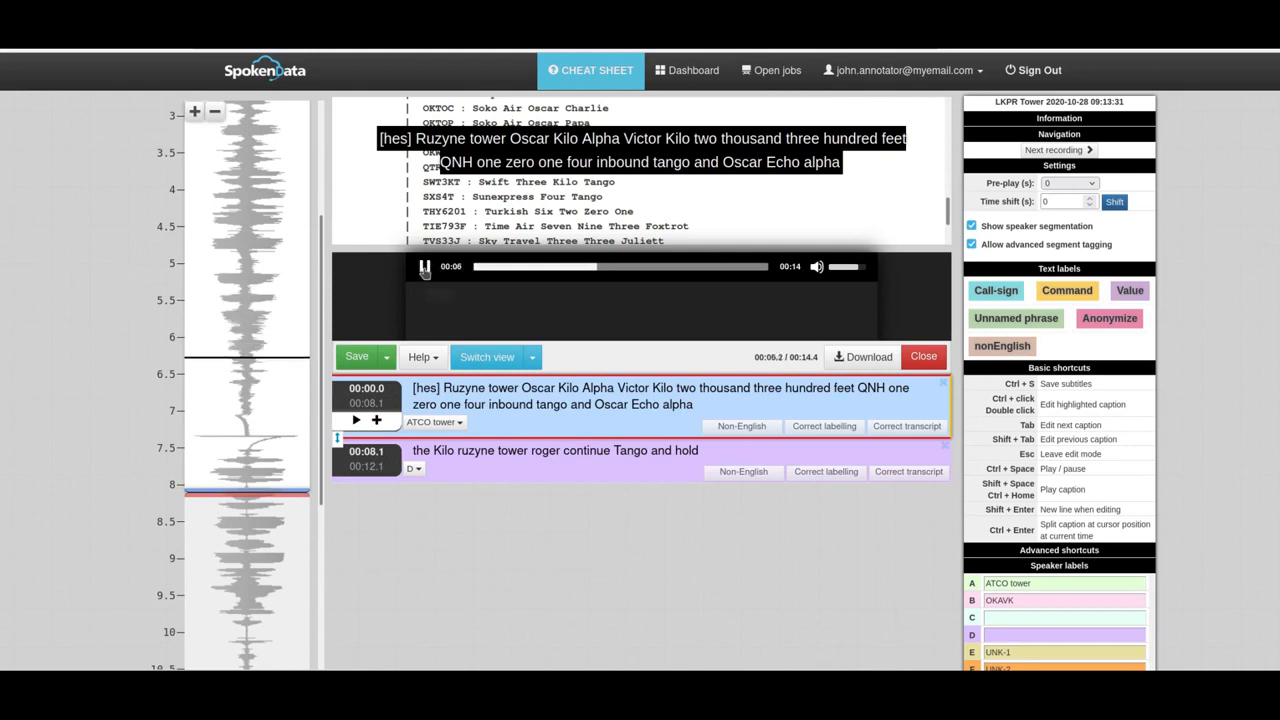
click(424, 268)
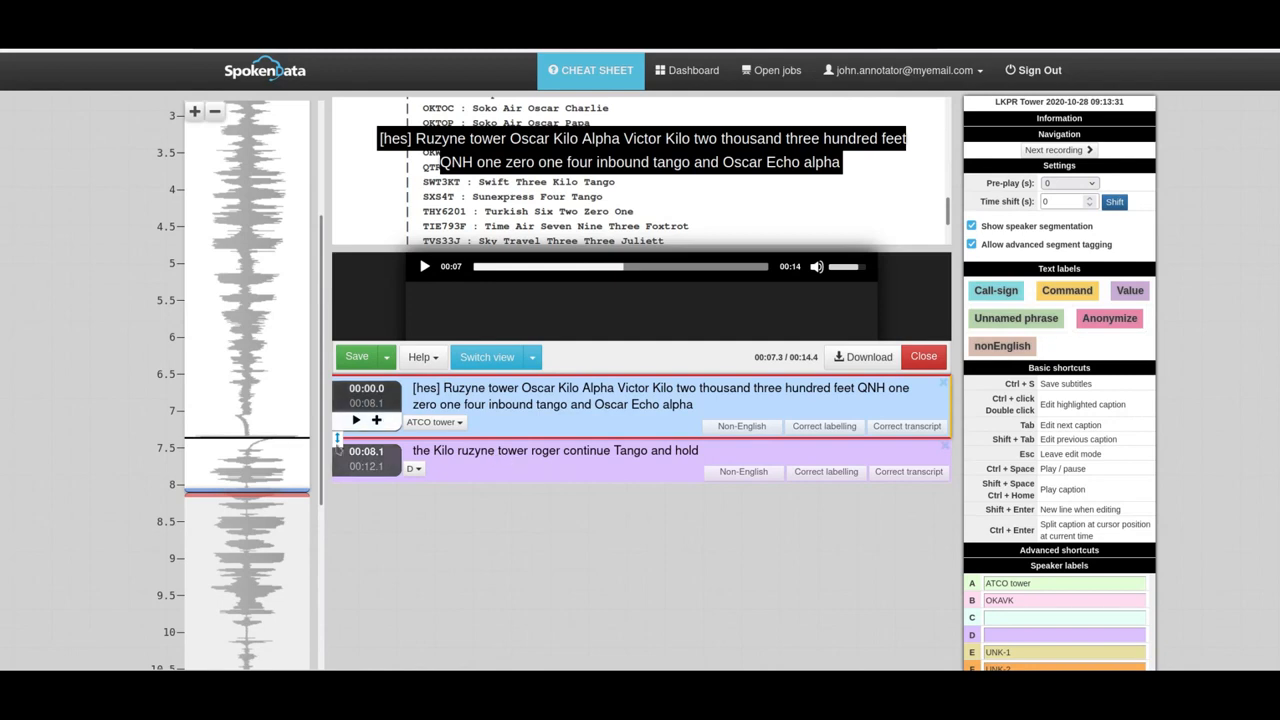
click(425, 270)
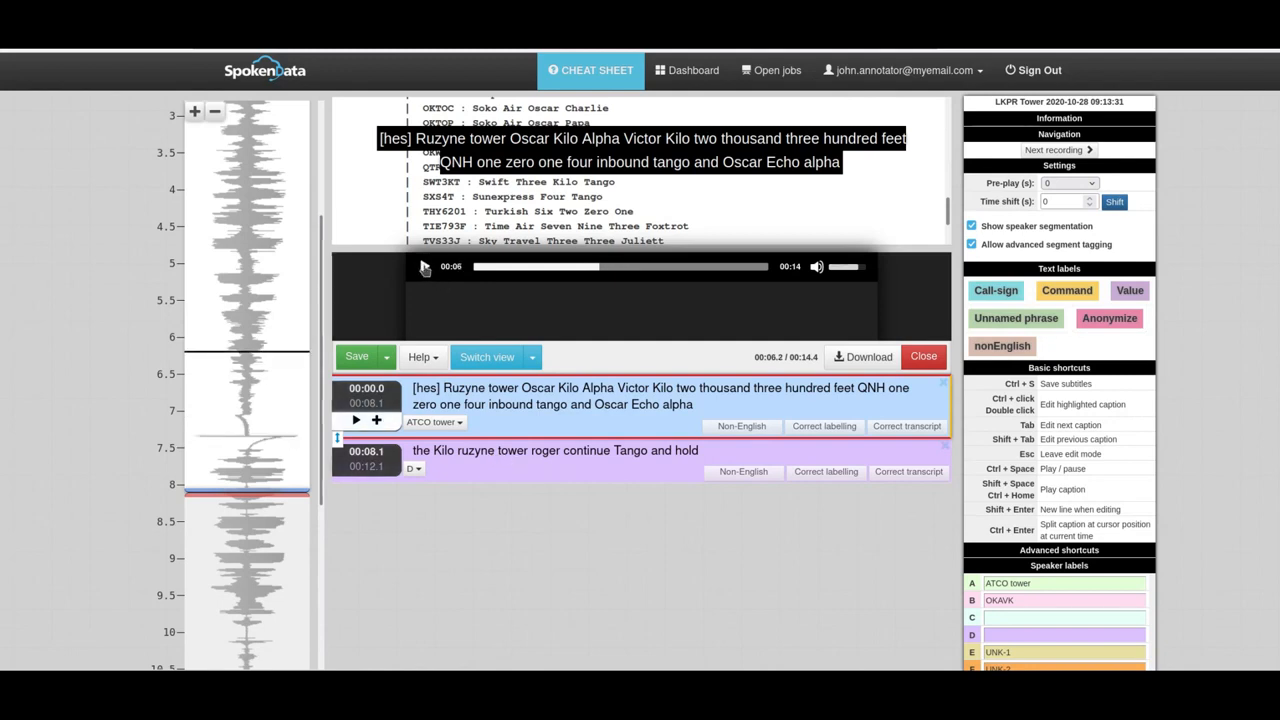
click(425, 270)
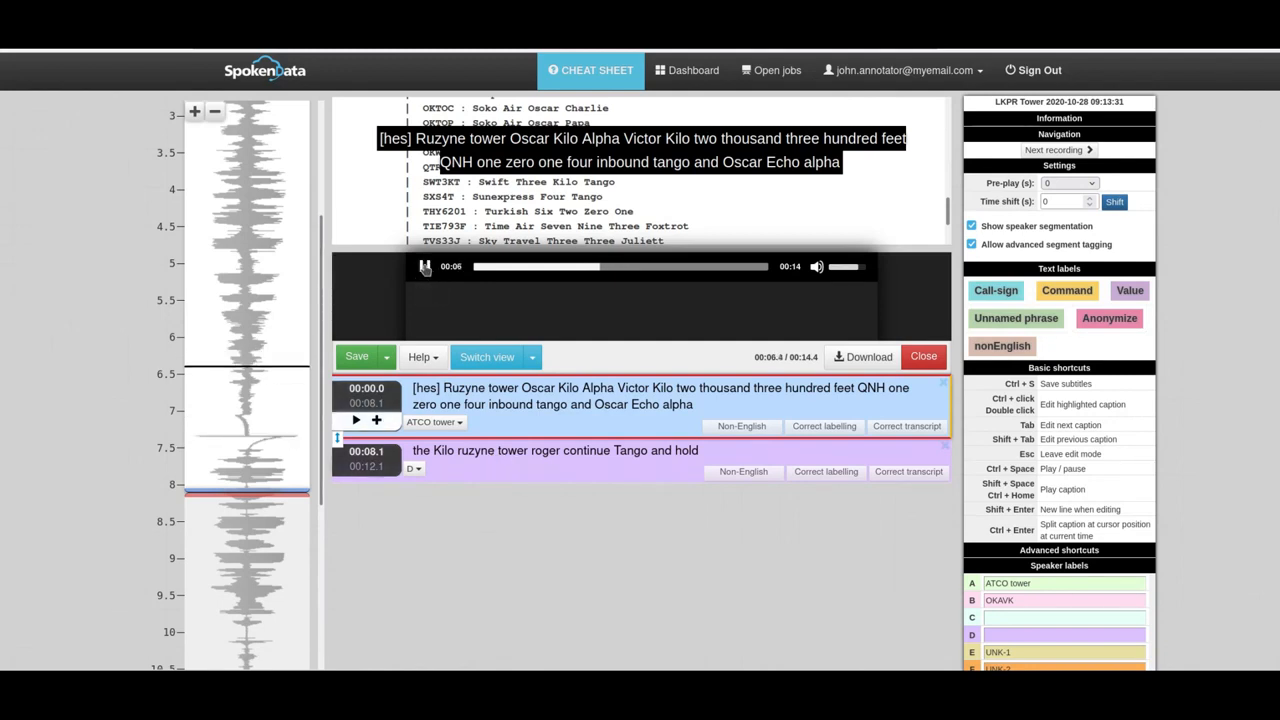
click(425, 270)
click(247, 245)
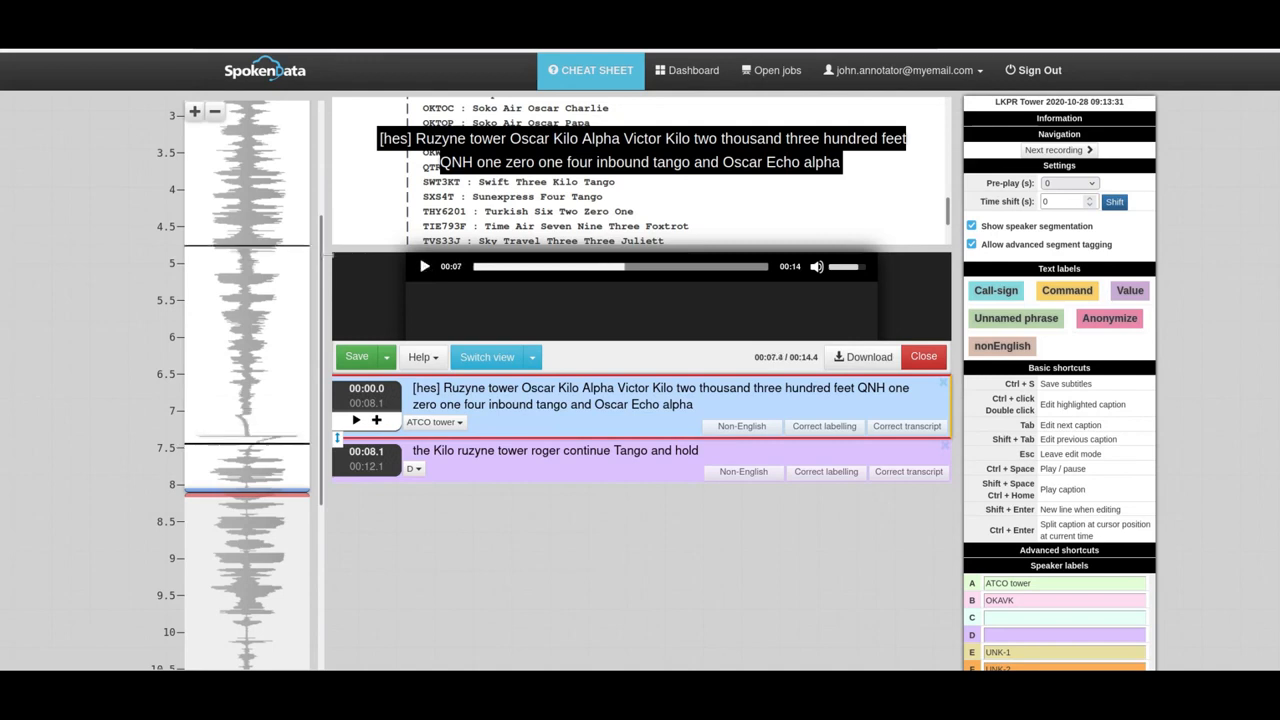
click(425, 268)
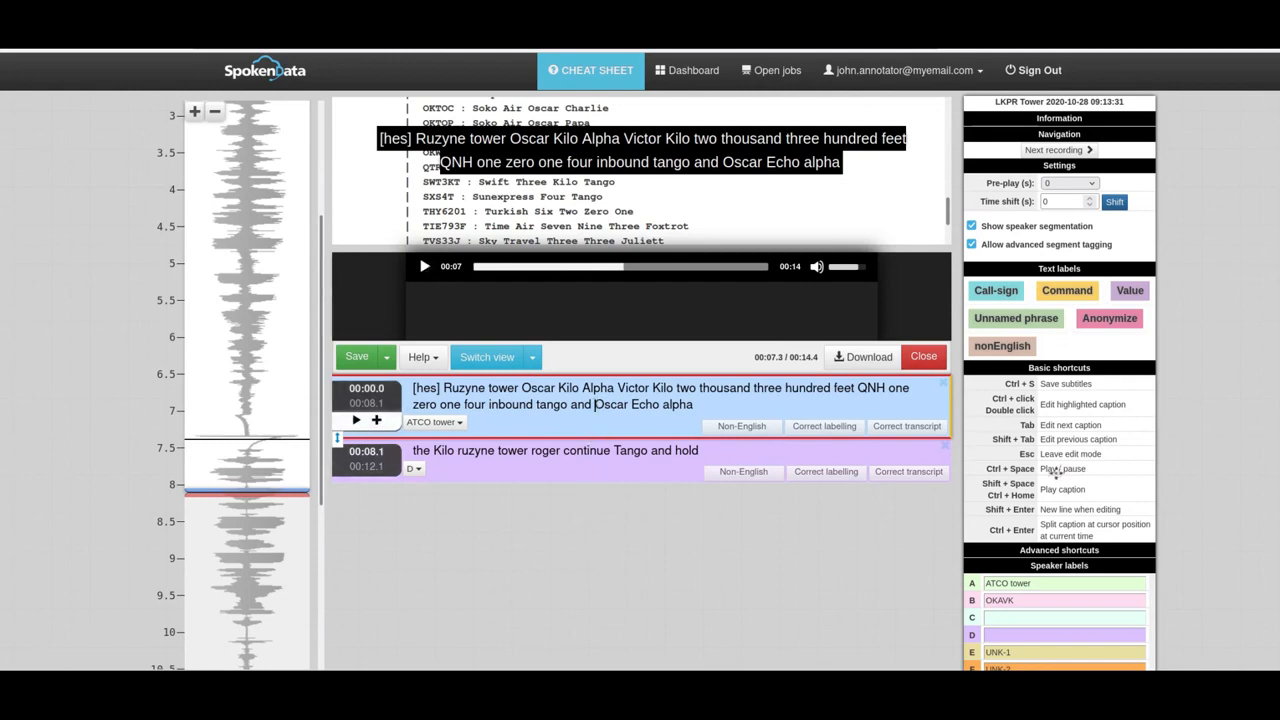
Replace "Oscar Echo alpha" at the end of the first caption with "[unk] tango"
key(shift+End)
key(shift+Right)
text([])
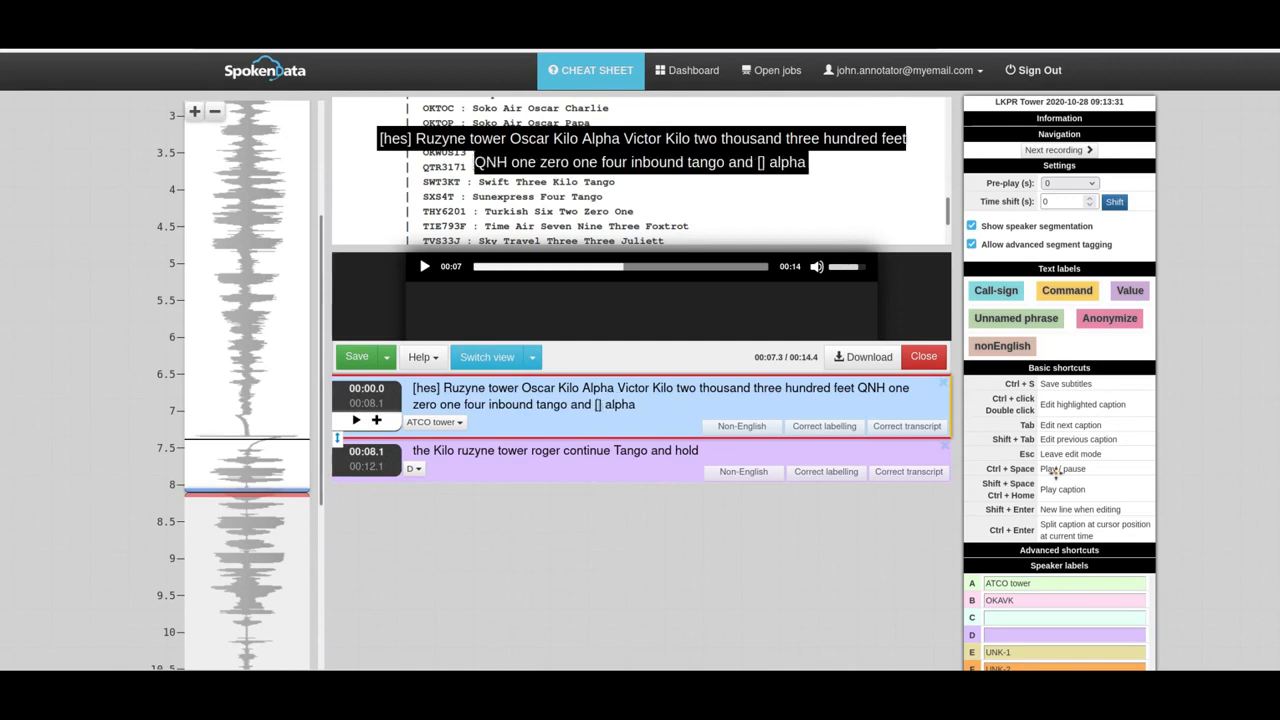
text(unk)
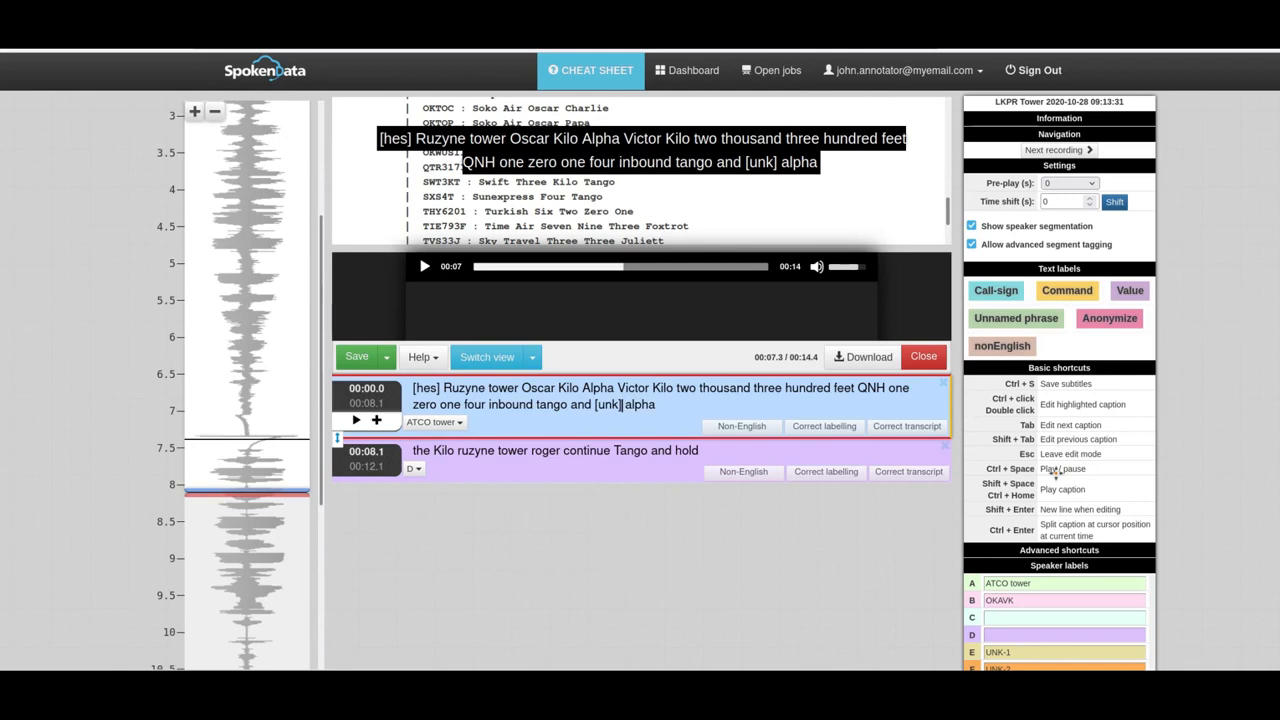
key(Delete)
key(Delete)
key(Delete)
text(tango)
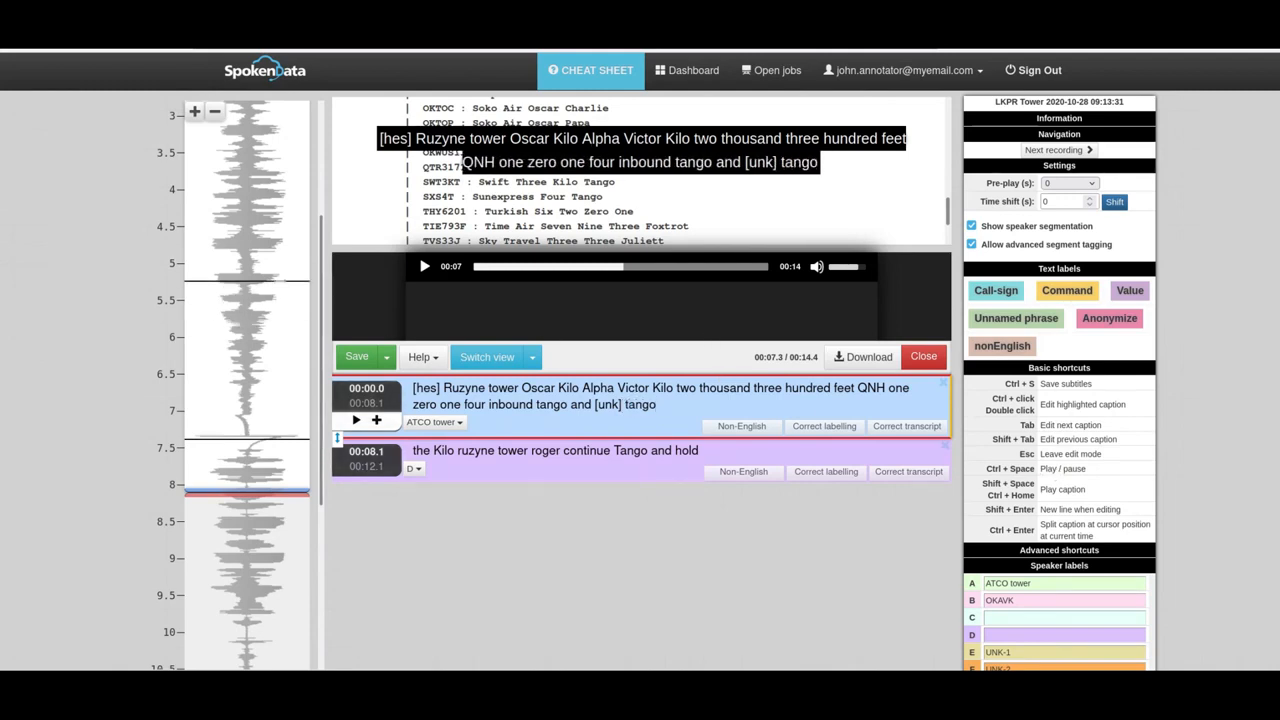
Replay the first caption's ending from about 5.2 s and check the audio against its full text up to the second caption
click(247, 281)
click(424, 268)
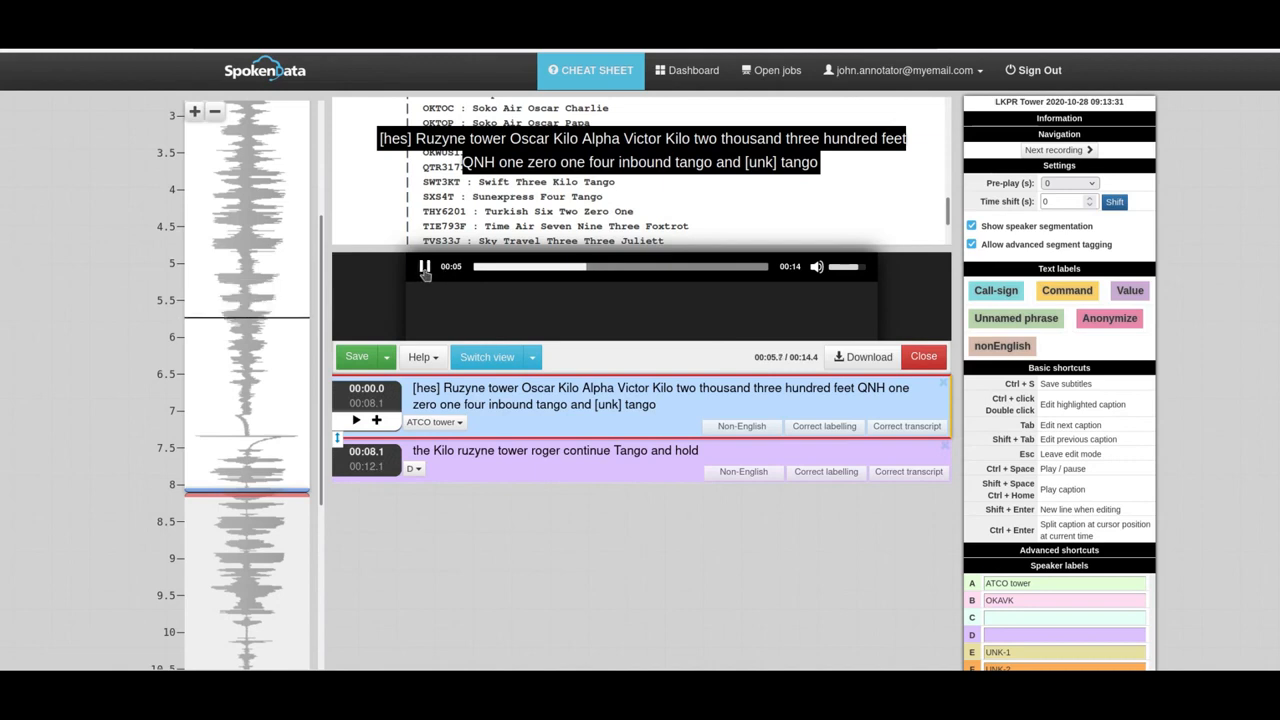
click(424, 268)
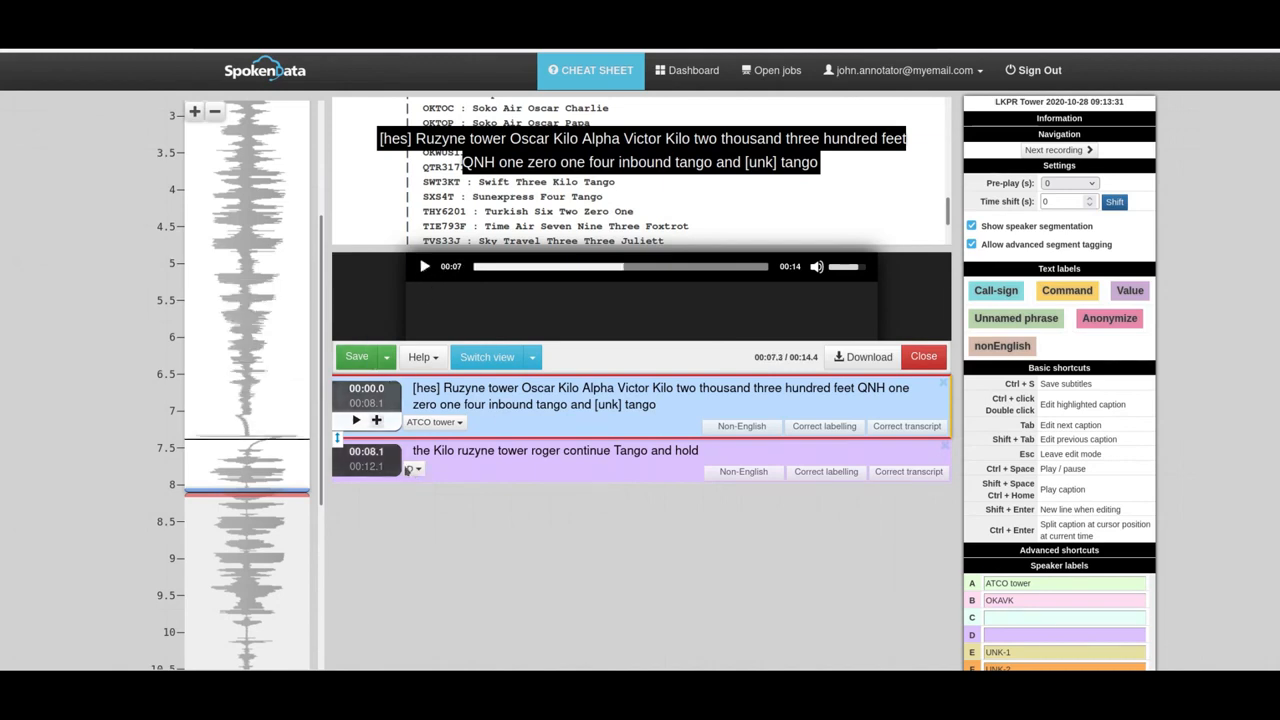
scroll(430, 533, down, 2)
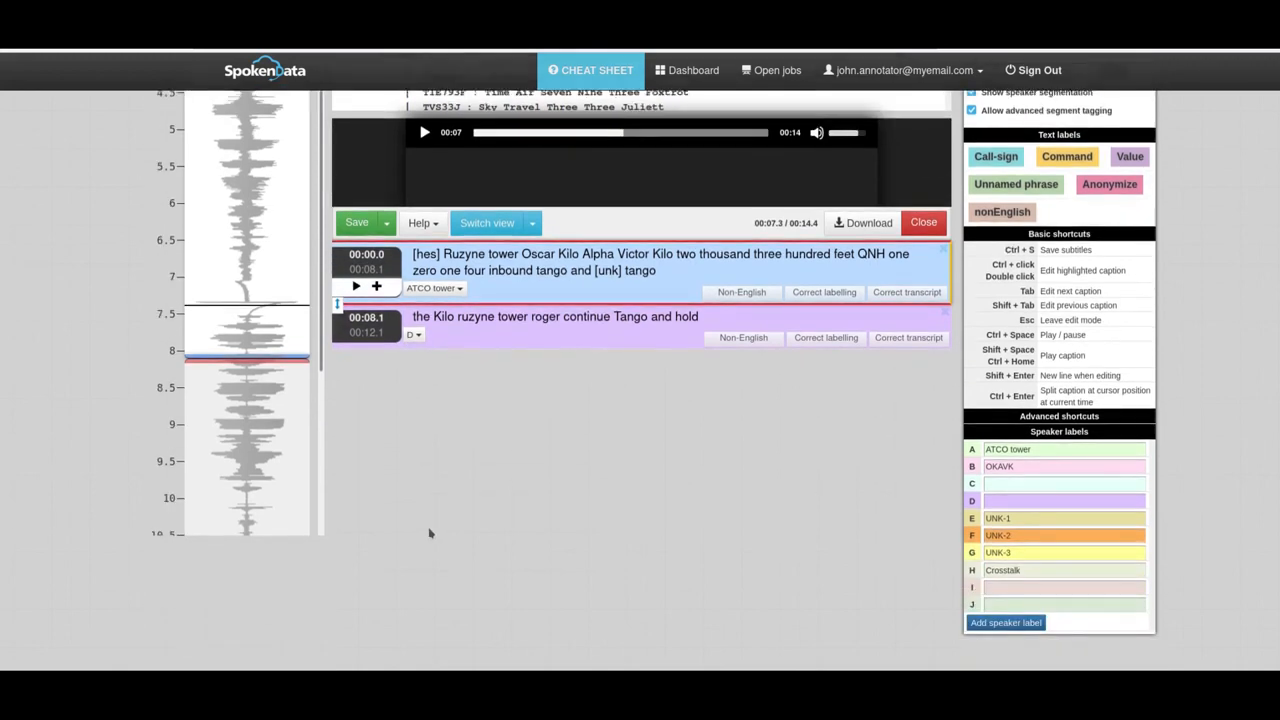
scroll(425, 538, up, 1)
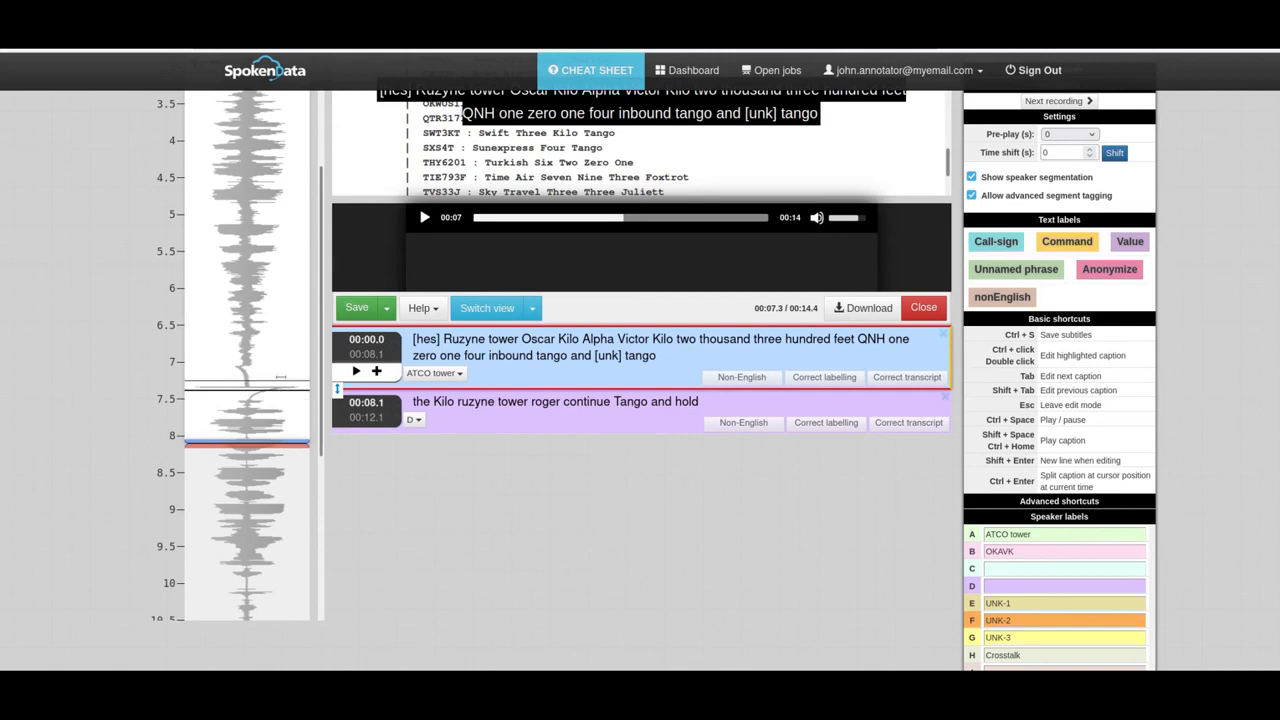
drag(660, 357, 413, 339)
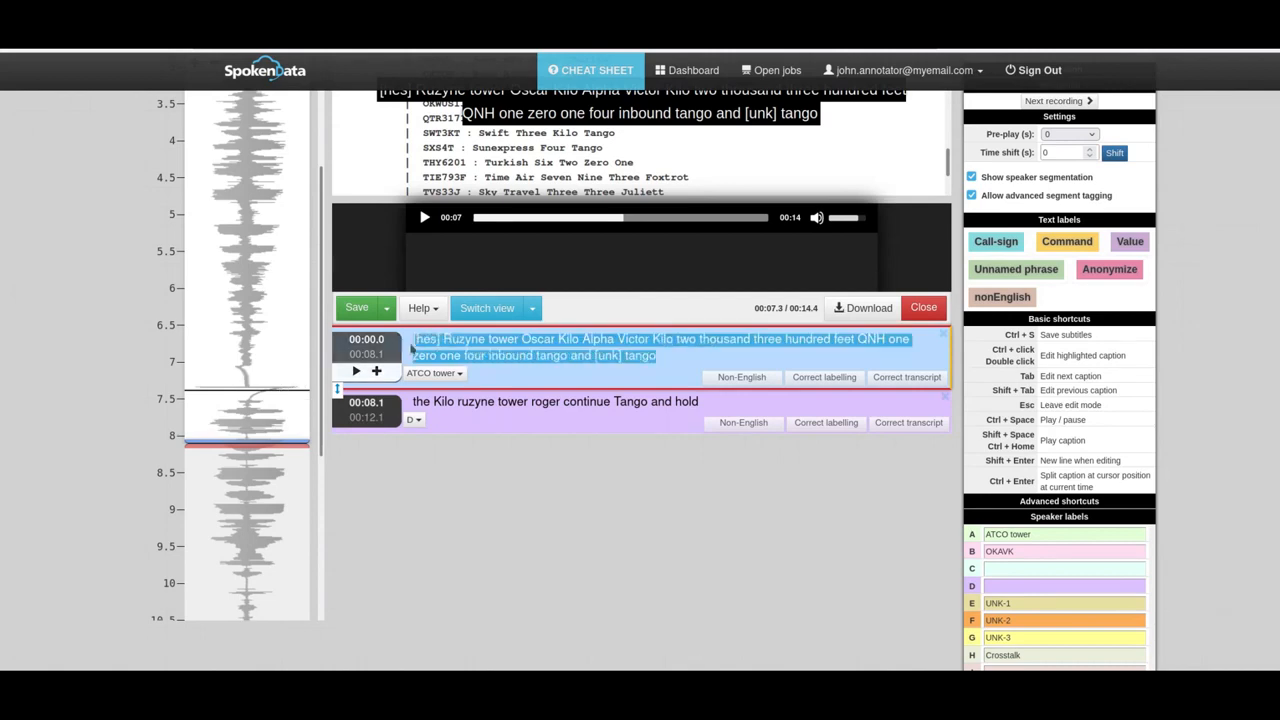
click(531, 352)
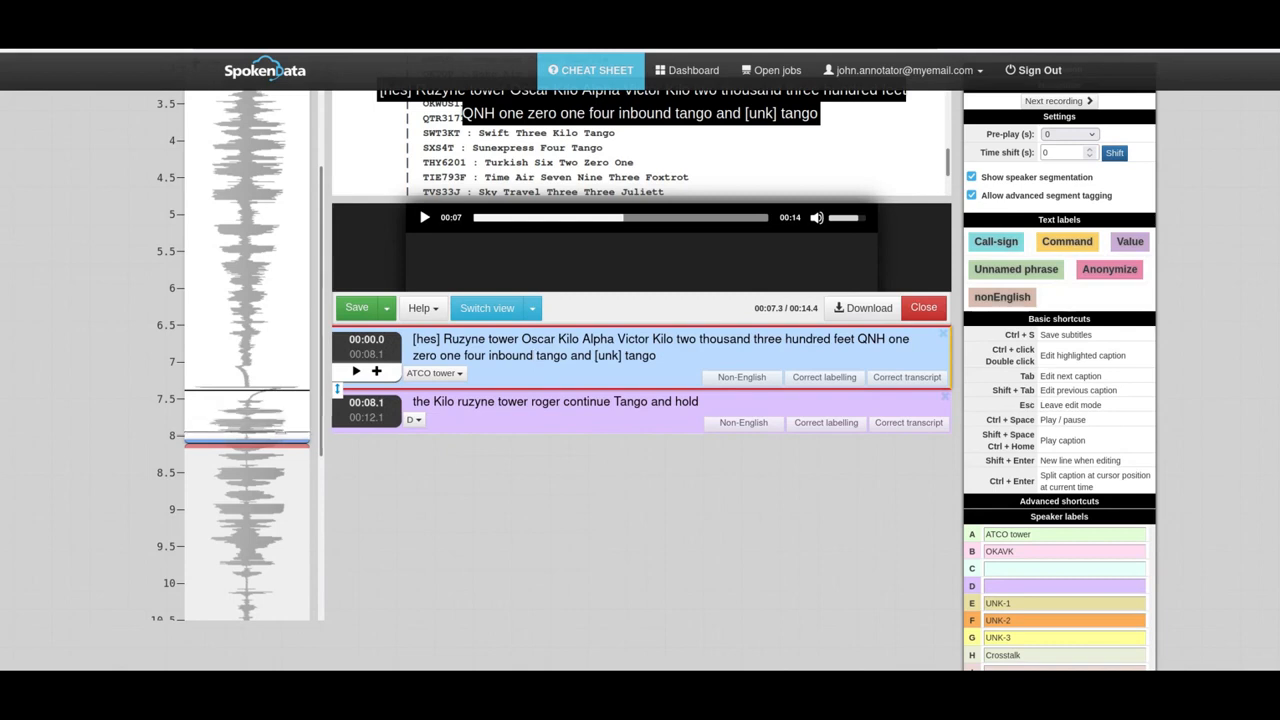
click(356, 372)
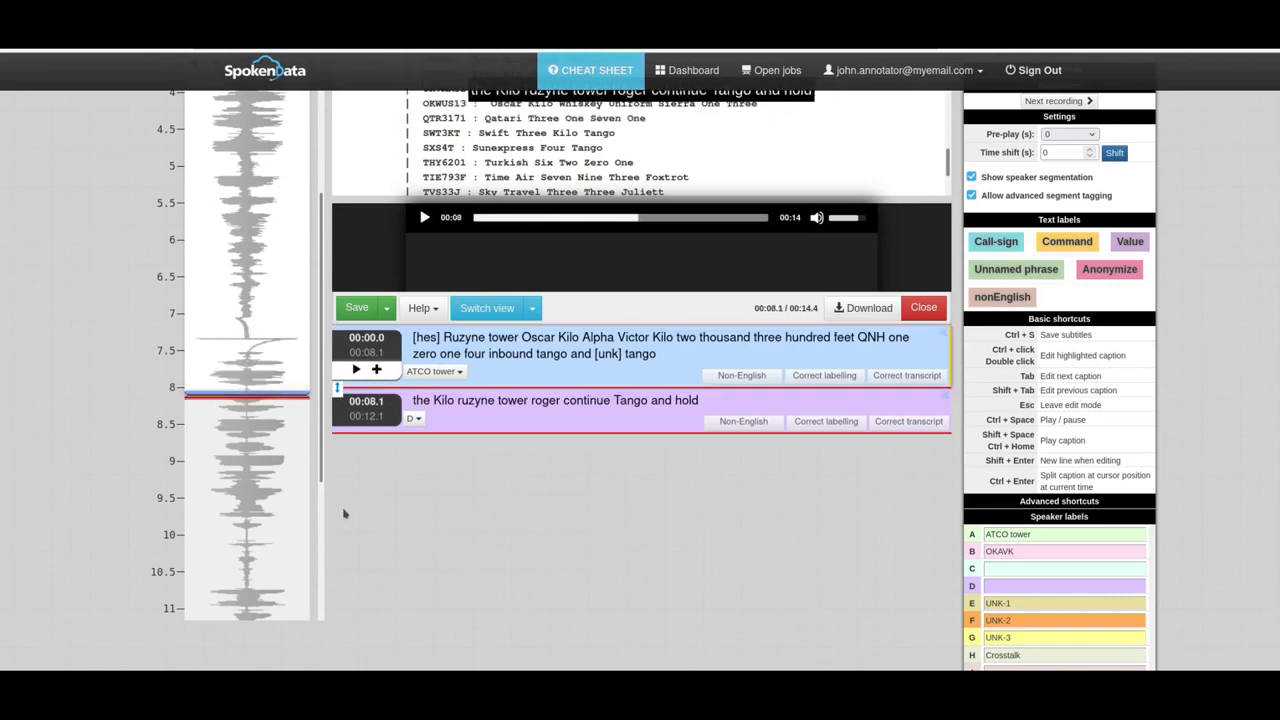
Move the first caption's end and the second caption's start to 7.3 s, and listen to the second caption
drag(285, 393, 287, 338)
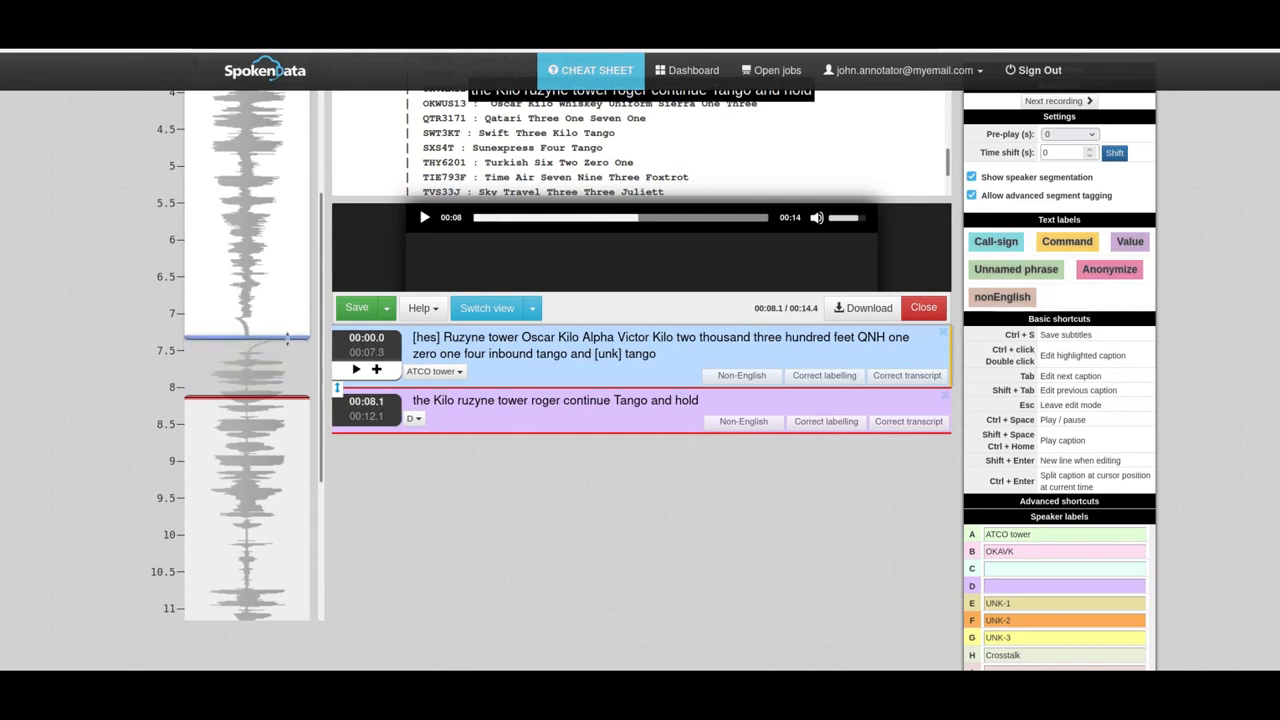
drag(289, 397, 292, 337)
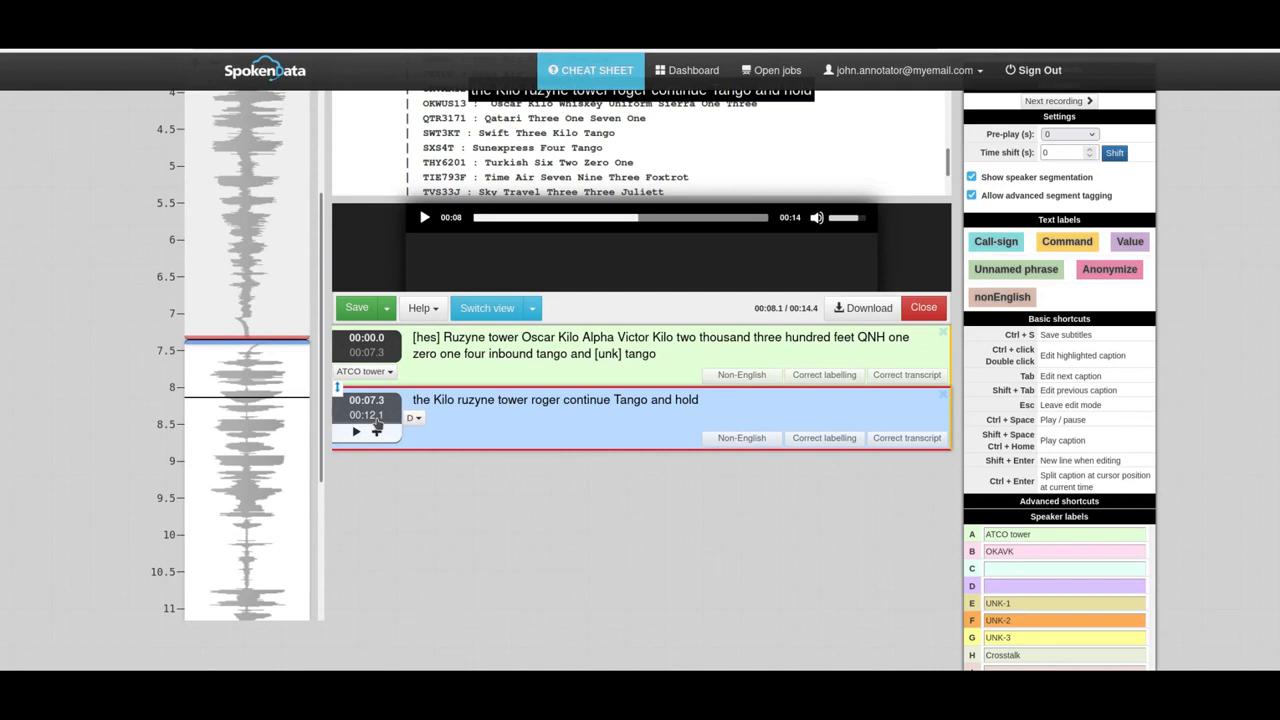
scroll(258, 432, down, 3)
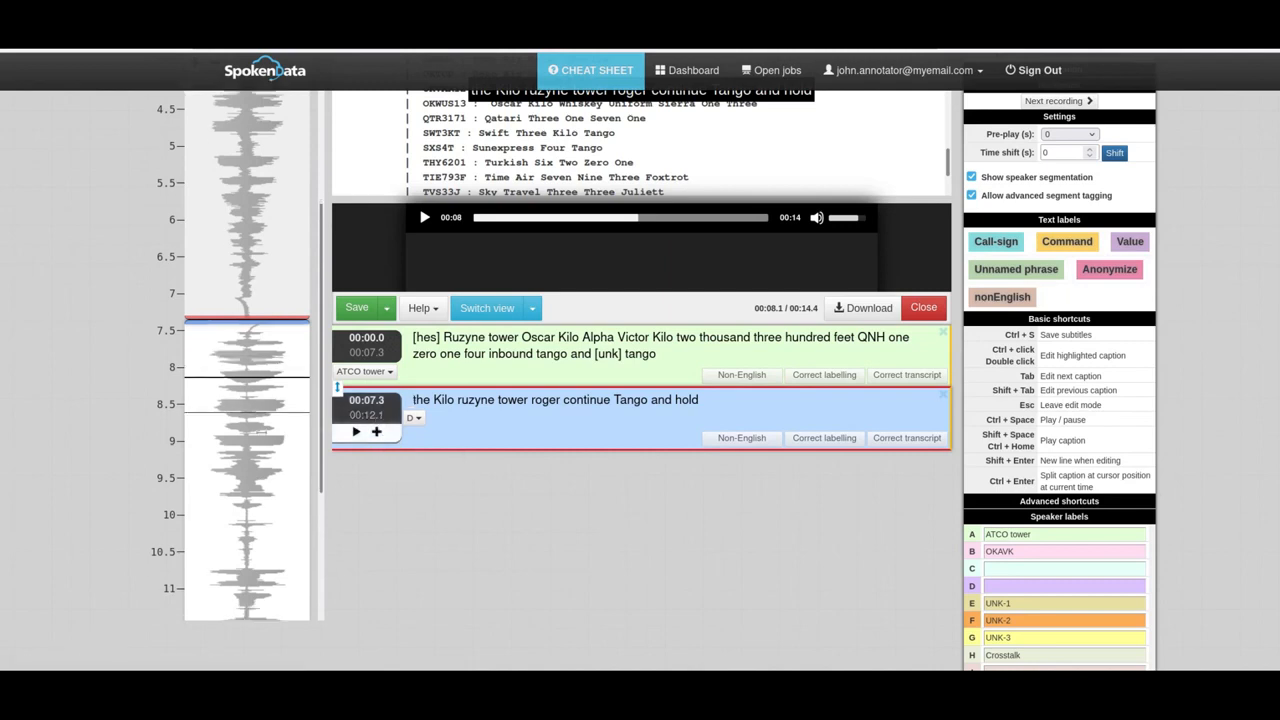
click(372, 405)
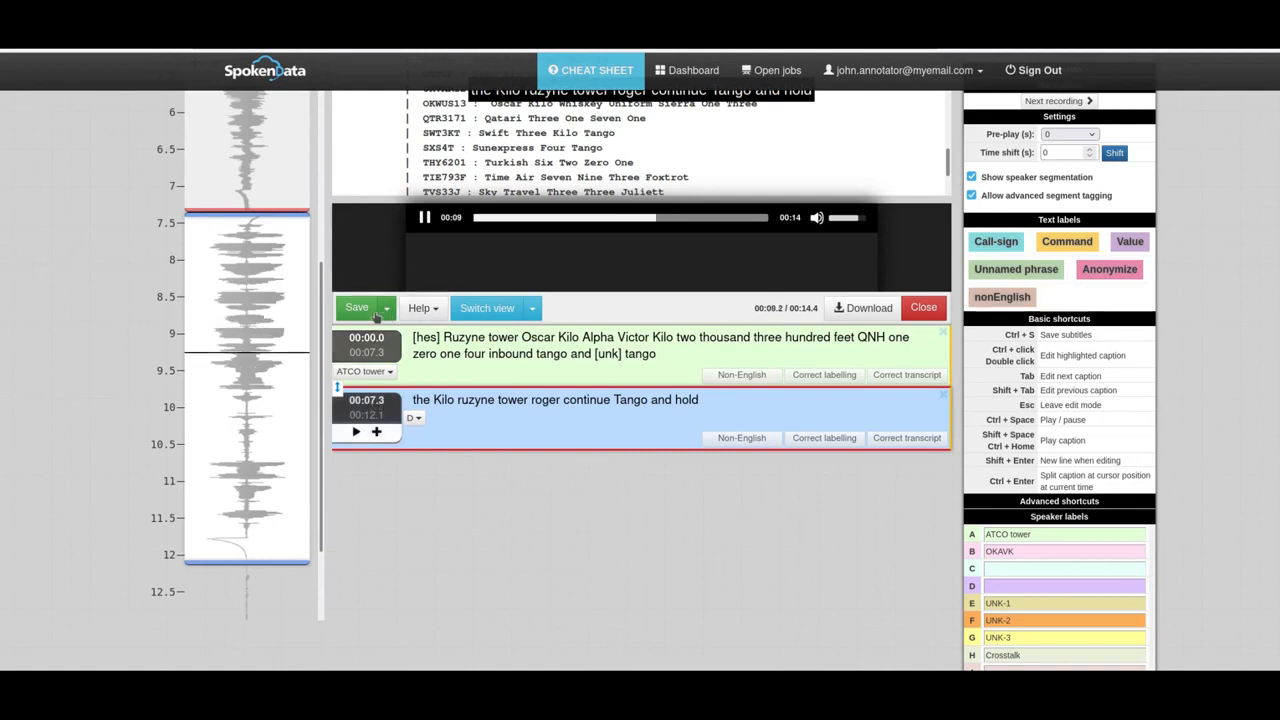
click(425, 216)
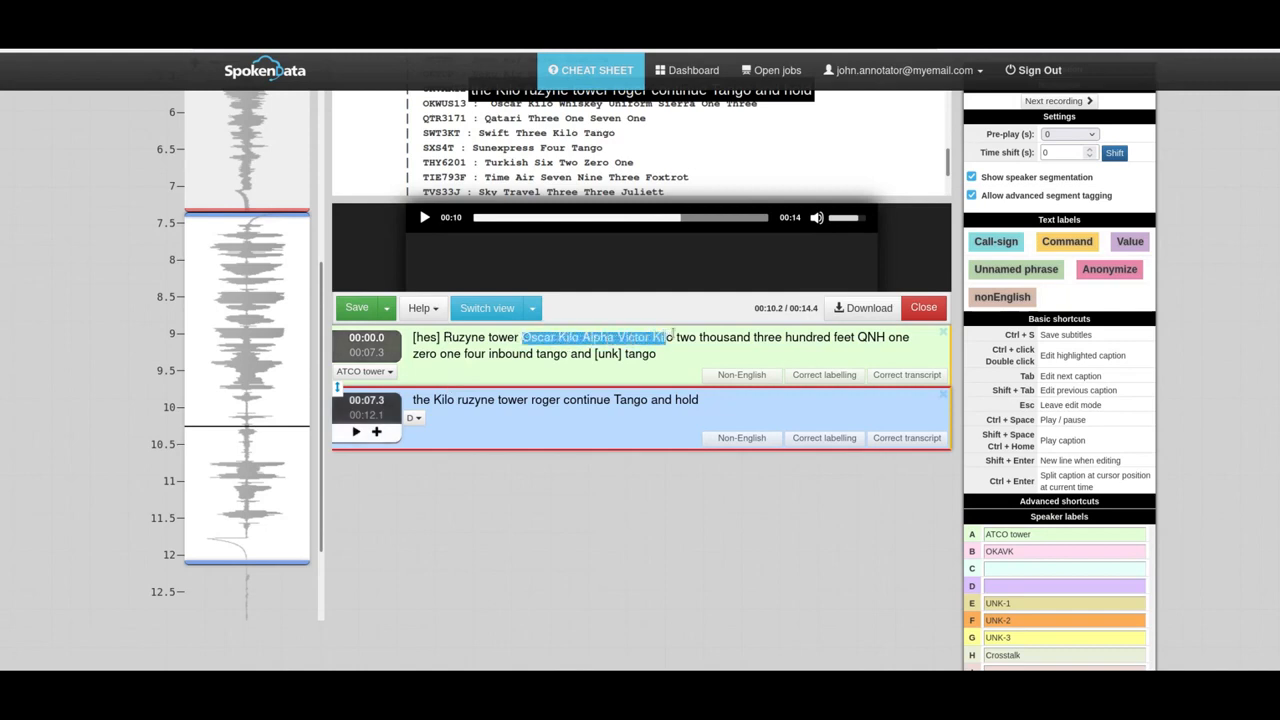
Replace "the Kilo ruzyne" in the second caption with "Oscar Kilo Alpha Victor Kilo Ruzyne", reusing the first caption's call sign, and replay it
drag(673, 337, 675, 337)
key(ctrl+c)
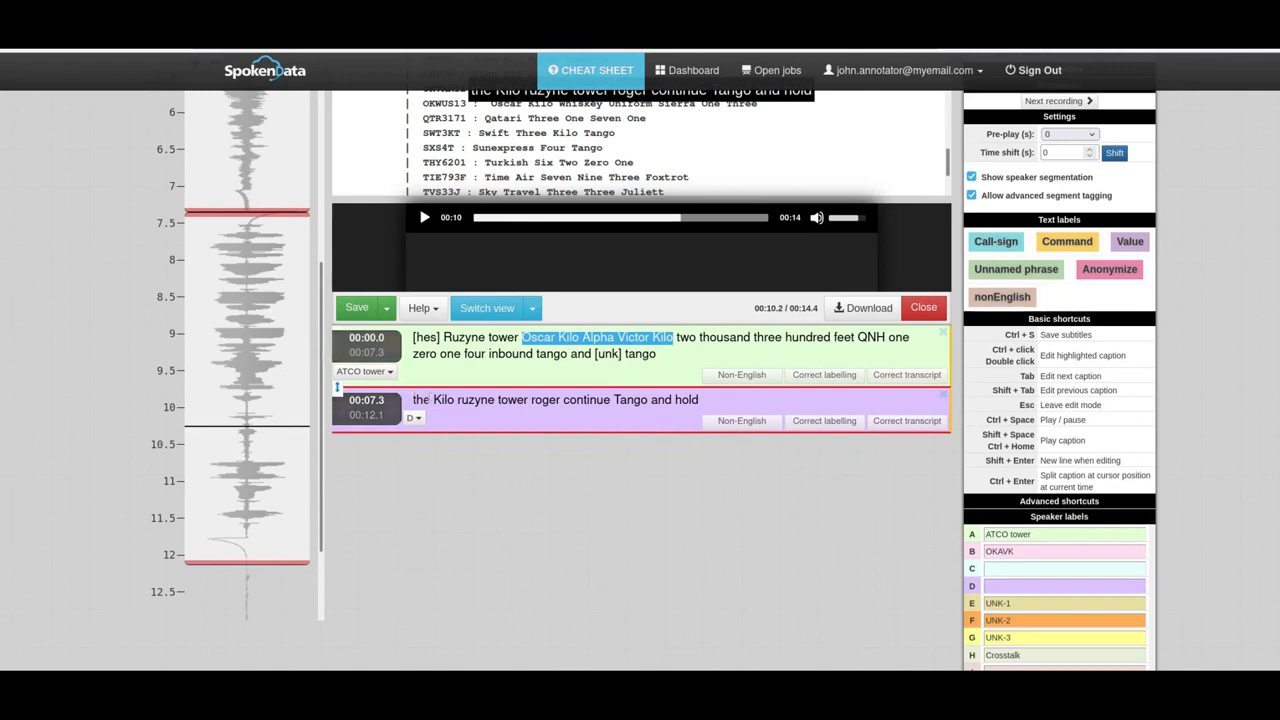
double_click(429, 399)
key(ctrl+v)
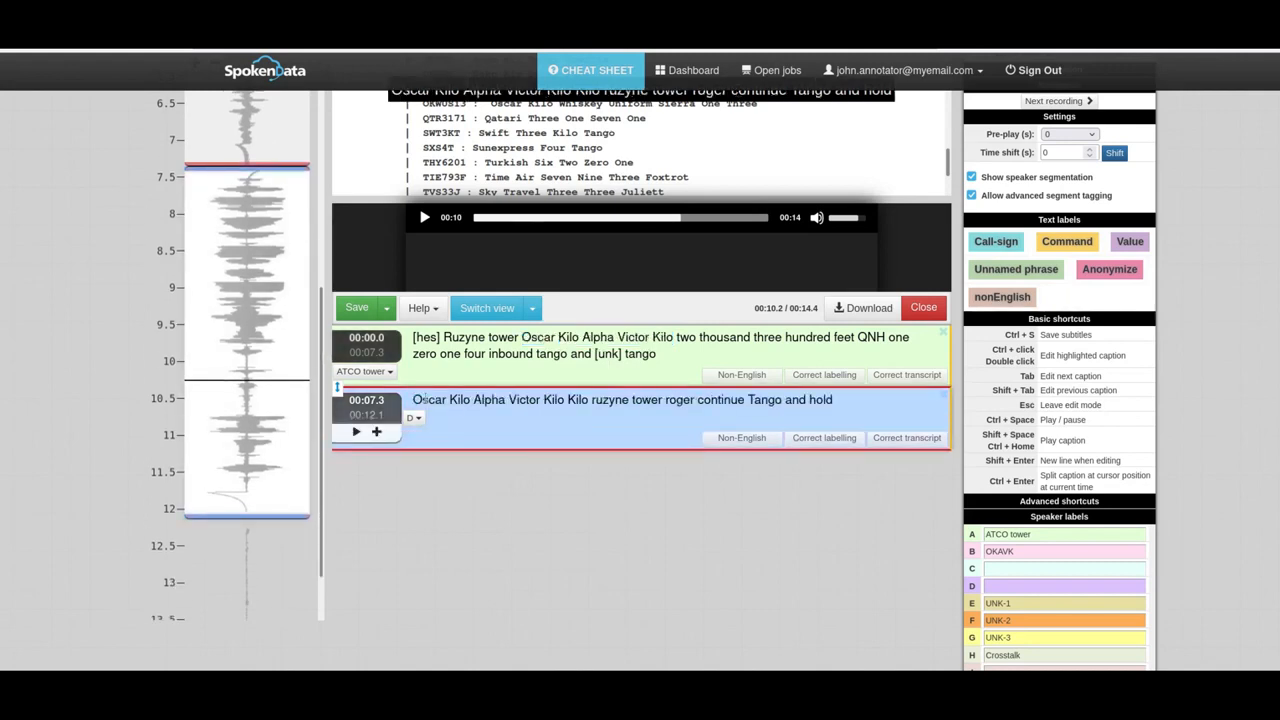
key(Delete)
key(Delete)
key(Delete)
key(Delete)
key(Delete)
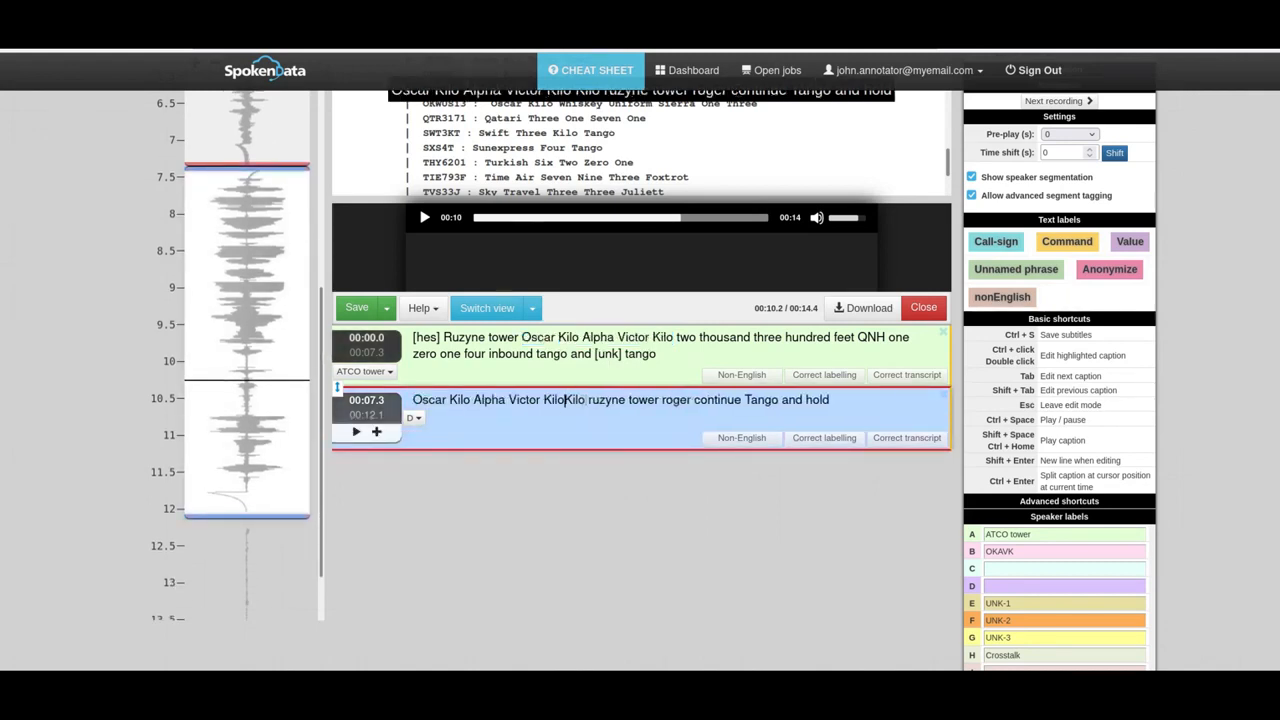
key(Delete)
text(R)
key(shift+space)
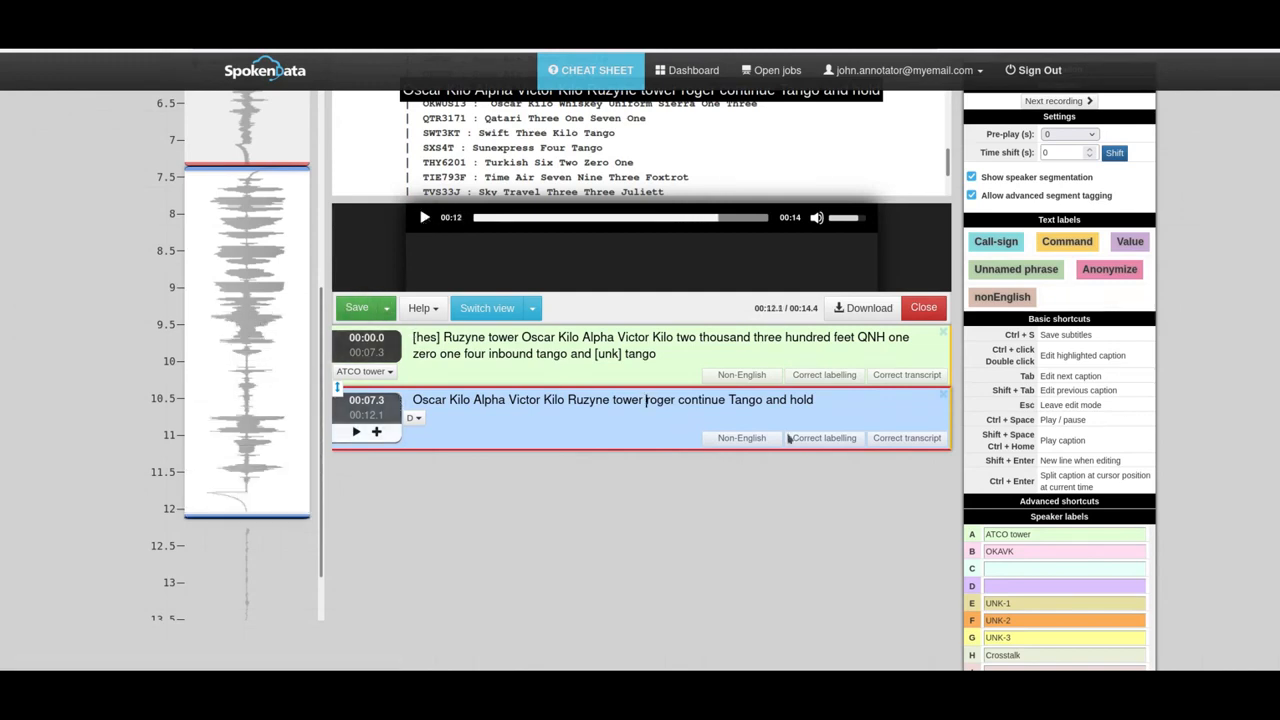
Insert the tagged Czech greeting "[NE Czech] dobry den [/NE]" before "roger" in the second caption
text([] )
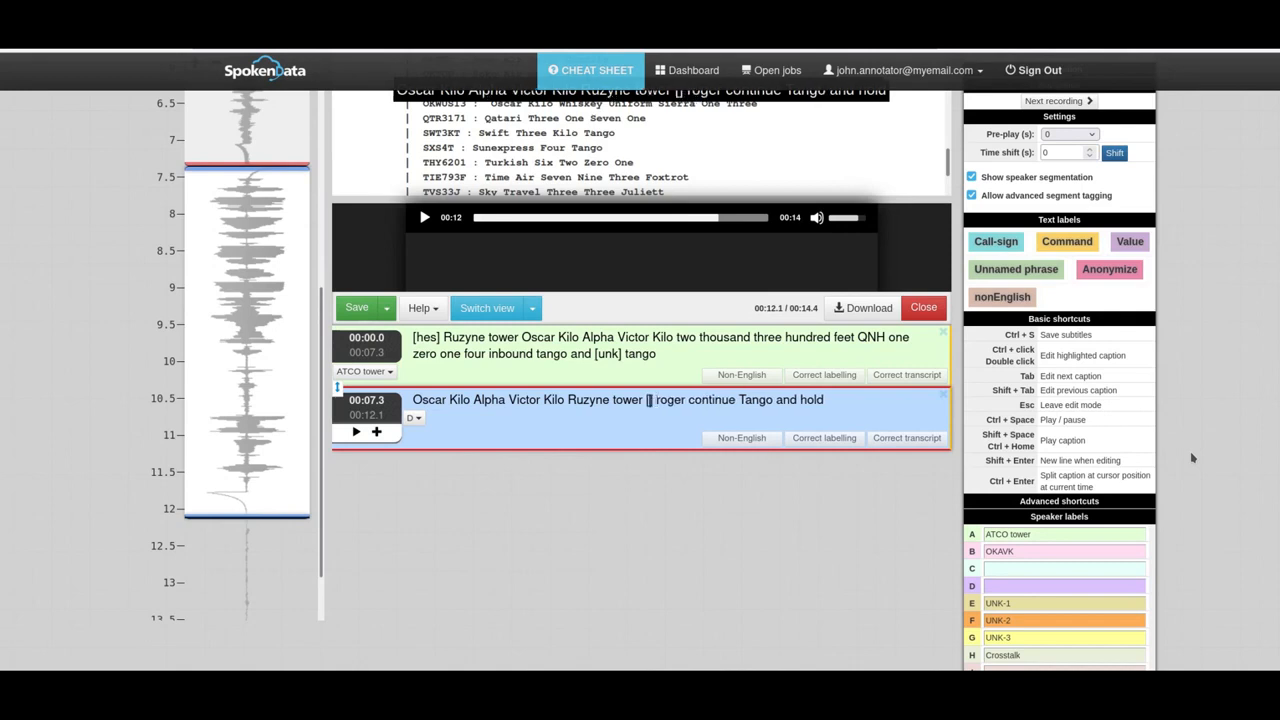
text(NE)
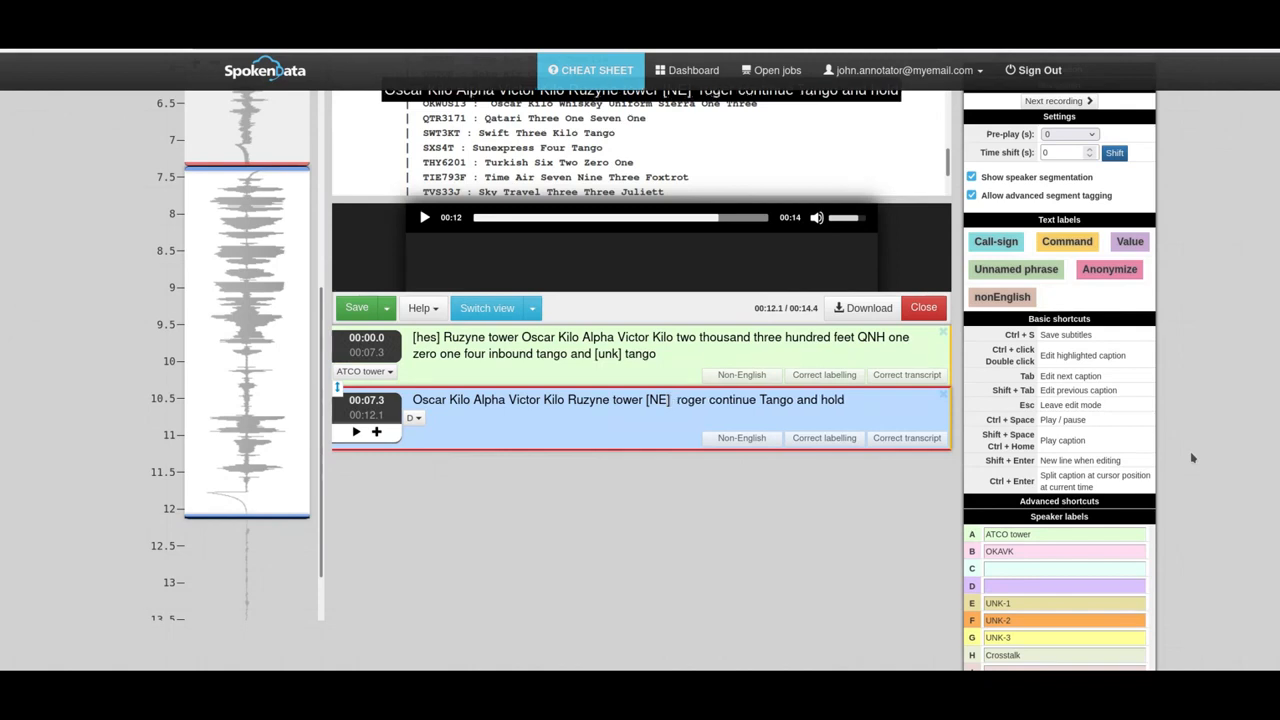
text(obry den )
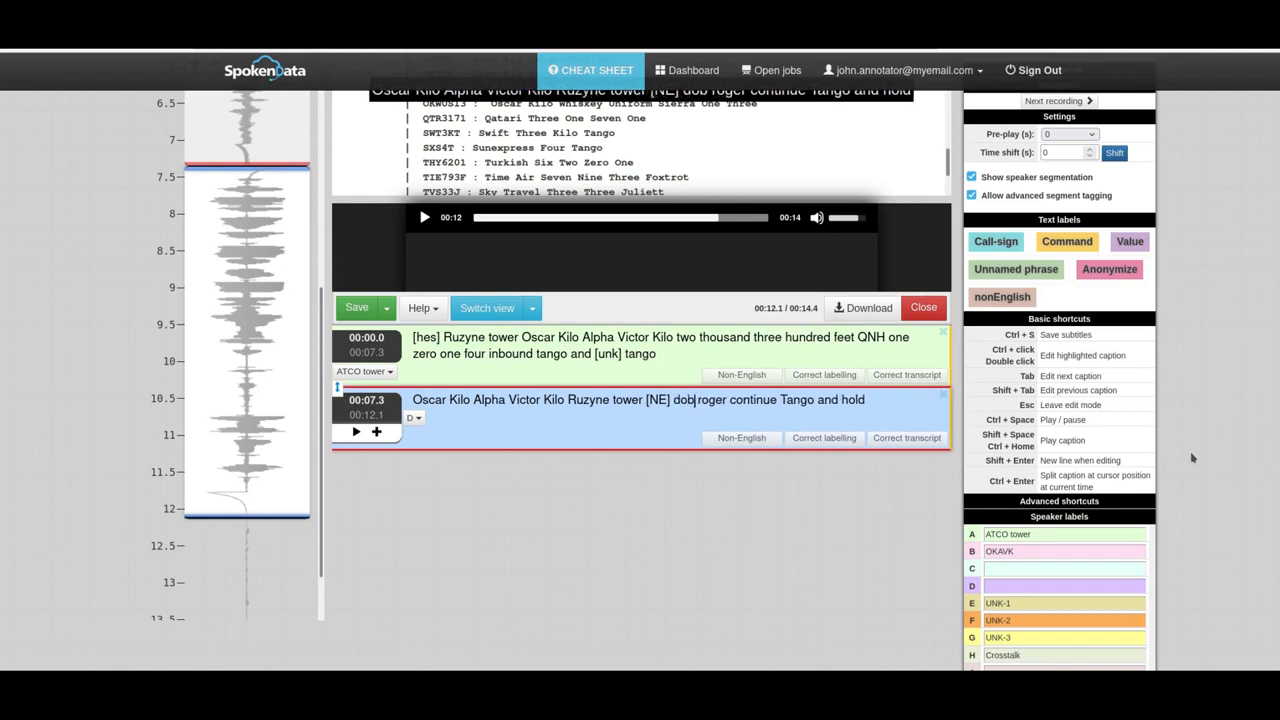
text([])
key(Left)
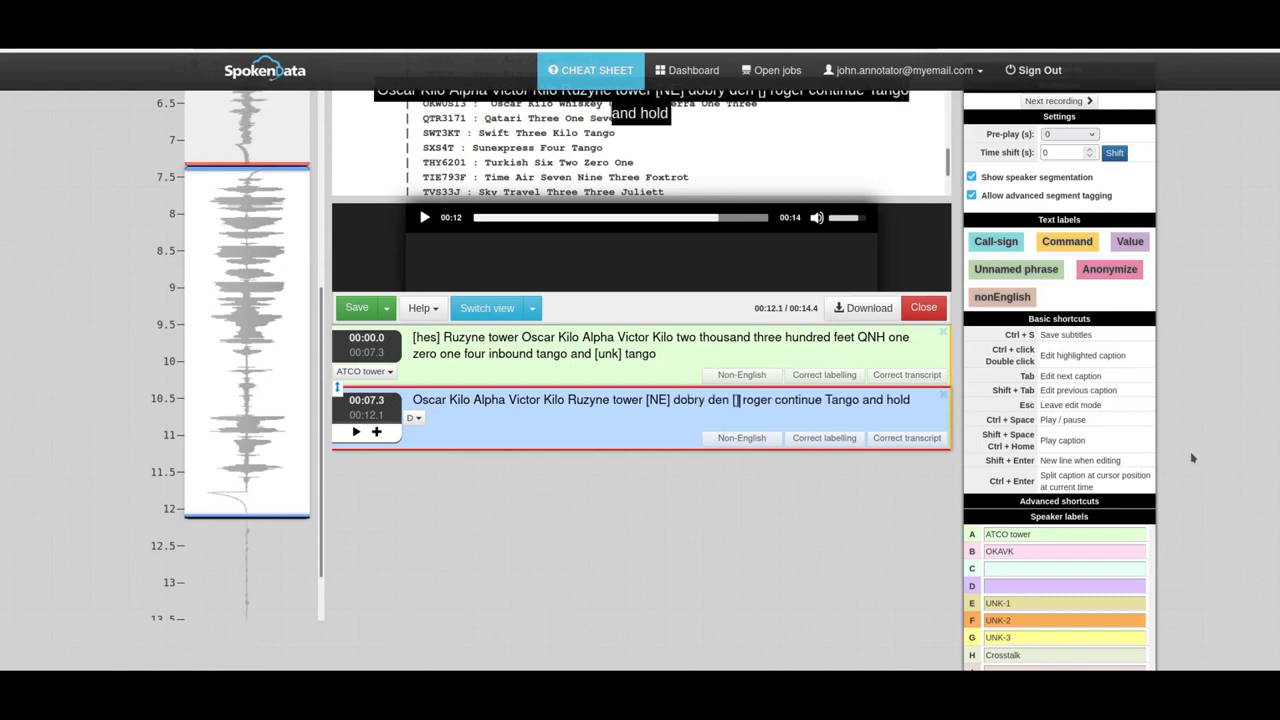
text(/NE)
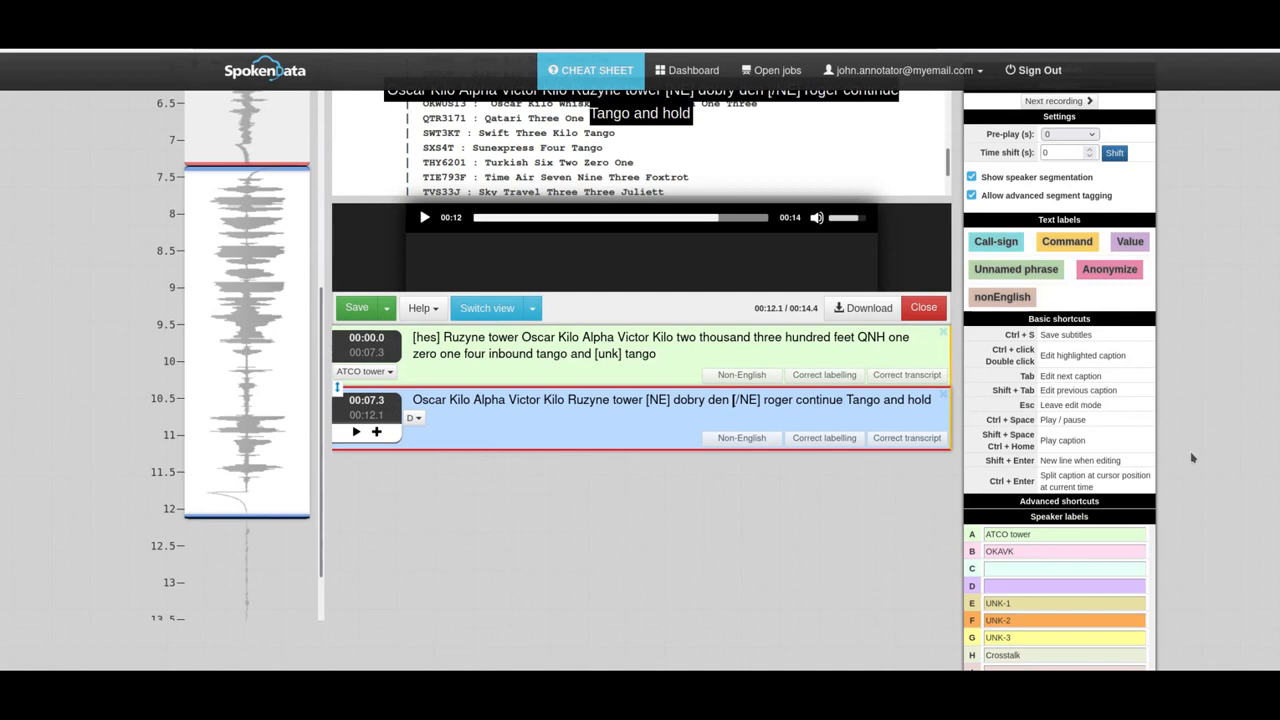
text( Czech)
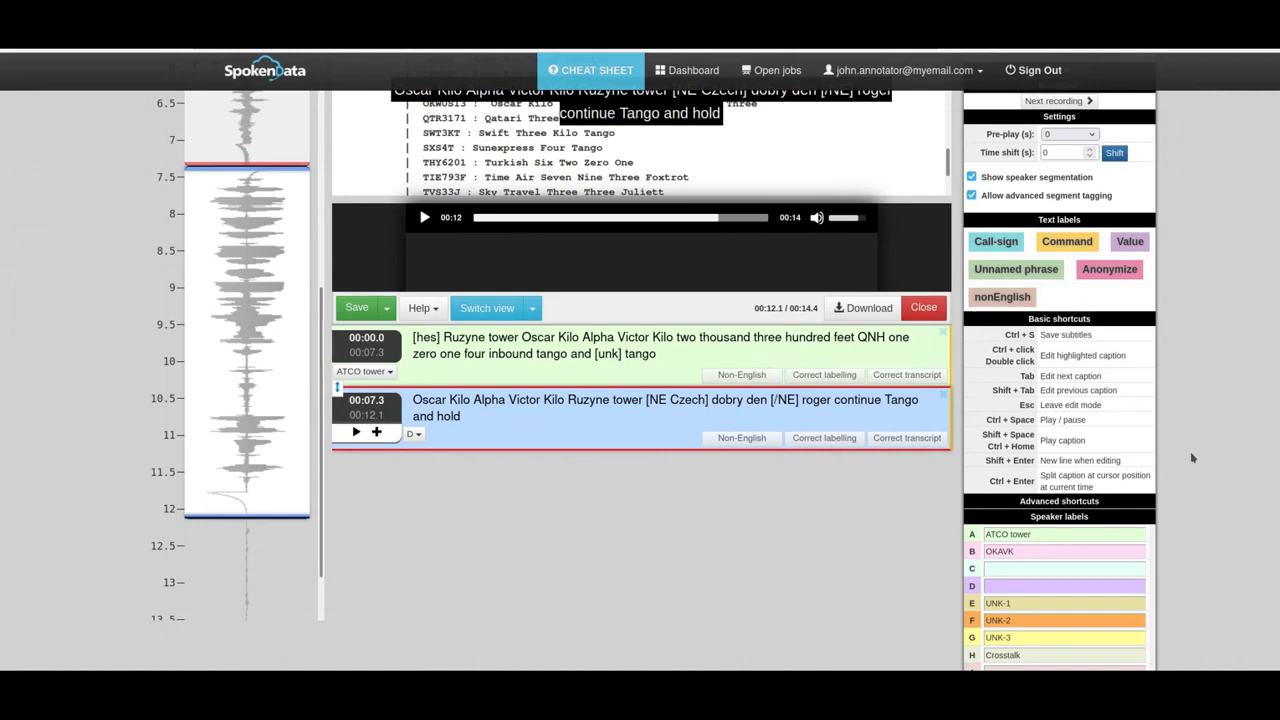
Replay the second caption to the end of the recording, and pause playback shortly after it restarts from the beginning
click(368, 404)
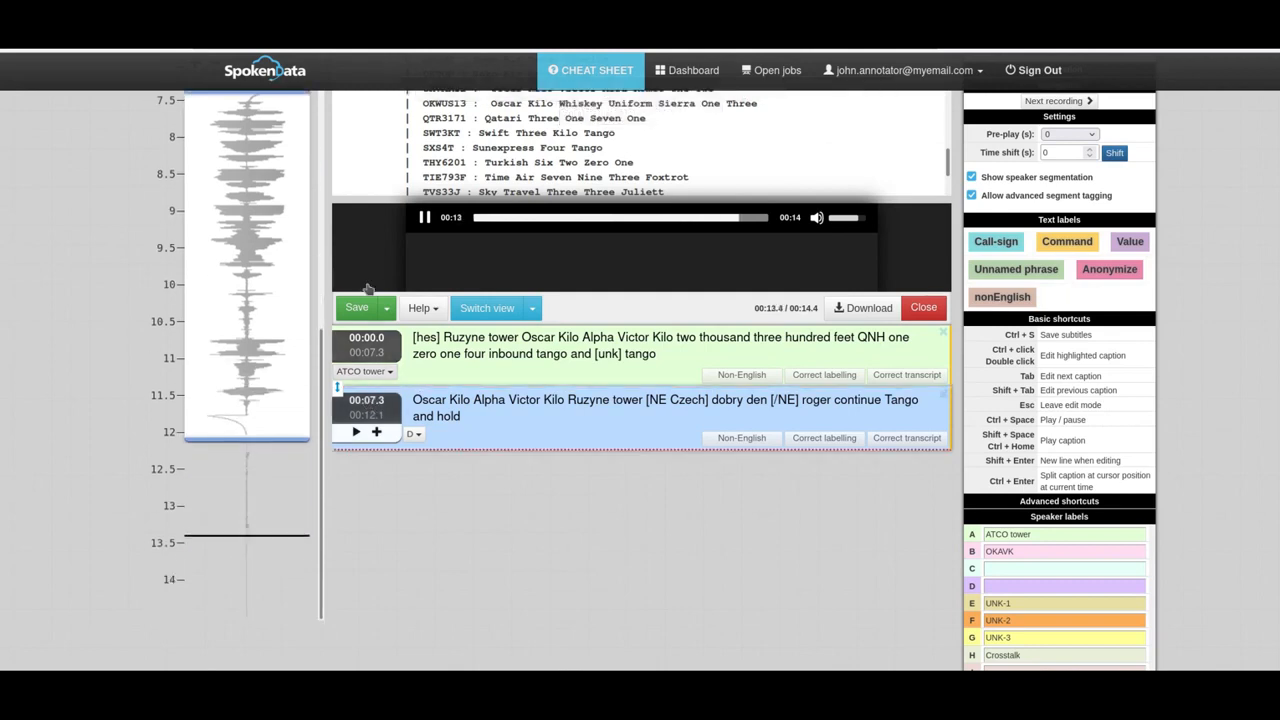
click(425, 218)
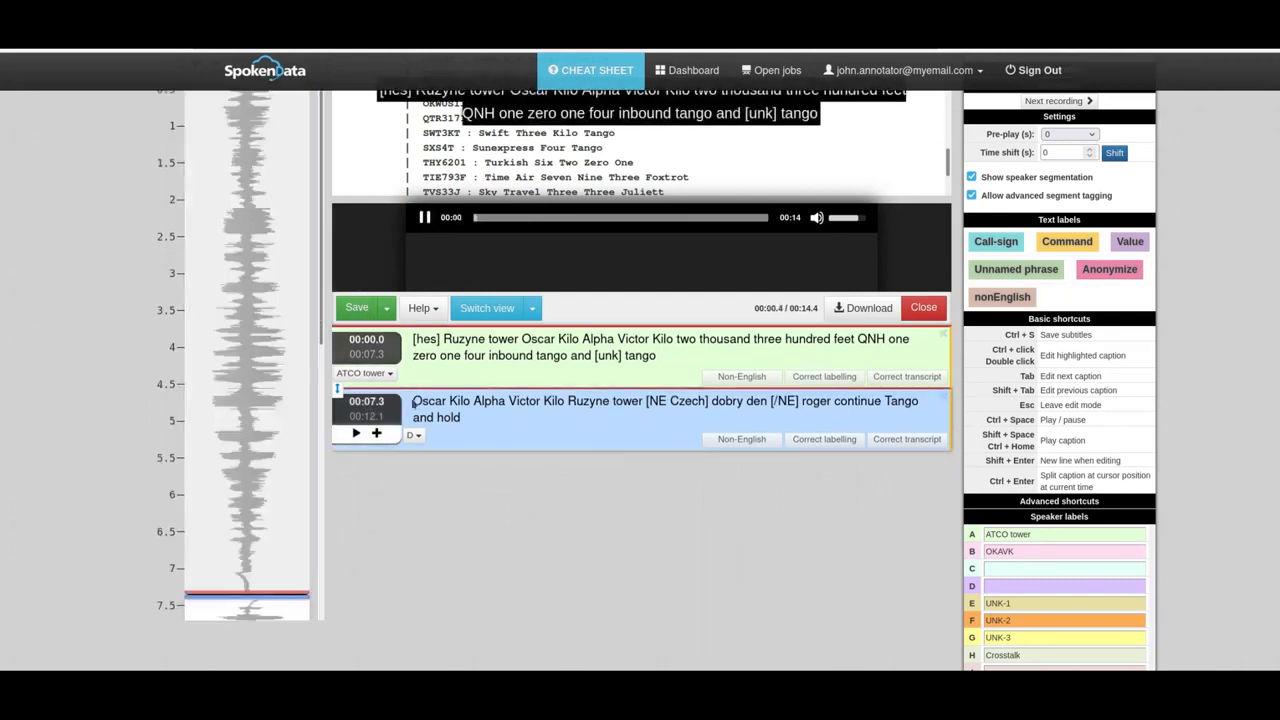
click(425, 218)
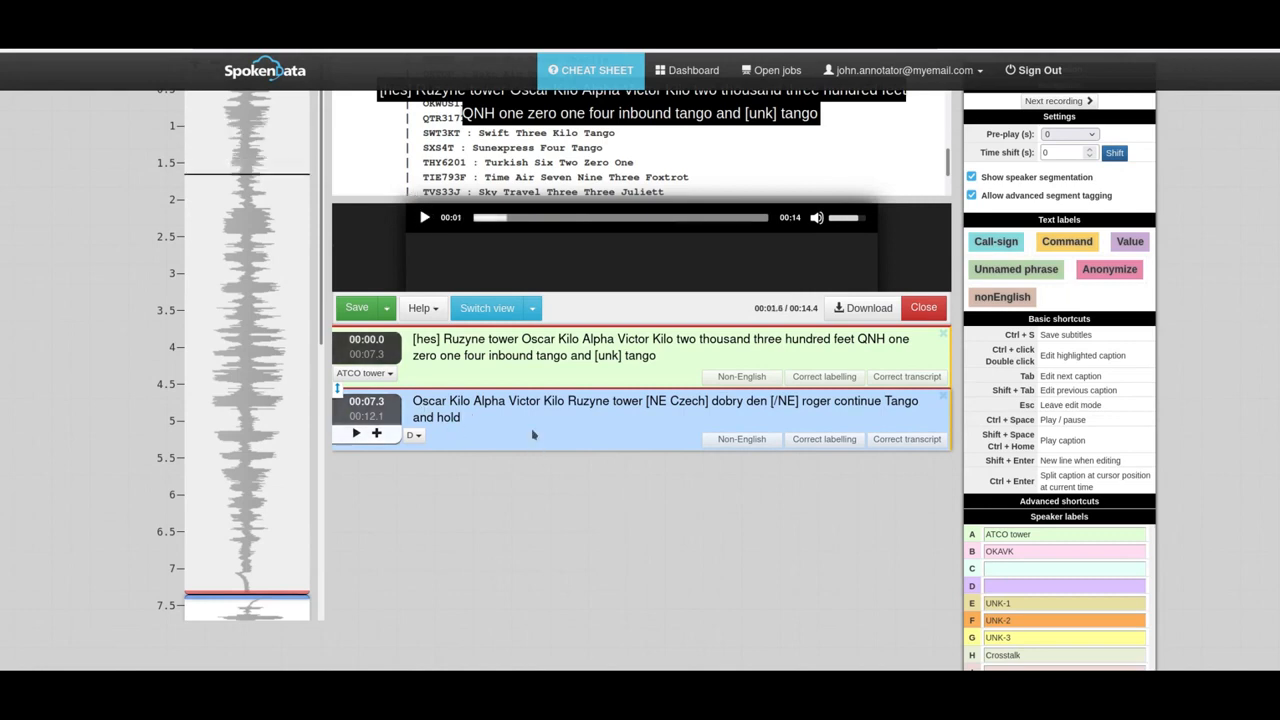
Examine the waveform over the whole recording and compare the segment boundaries with the text of both captions
scroll(532, 434, down, 1)
scroll(255, 460, down, 5)
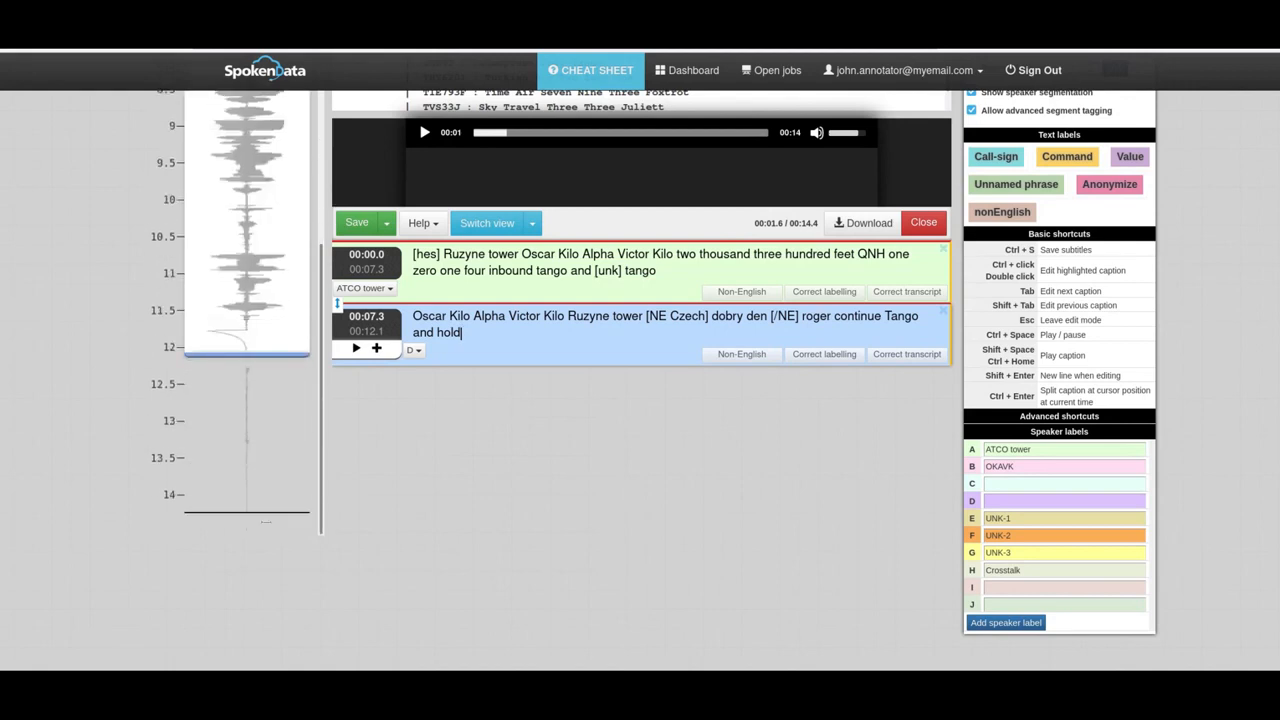
scroll(247, 420, up, 2)
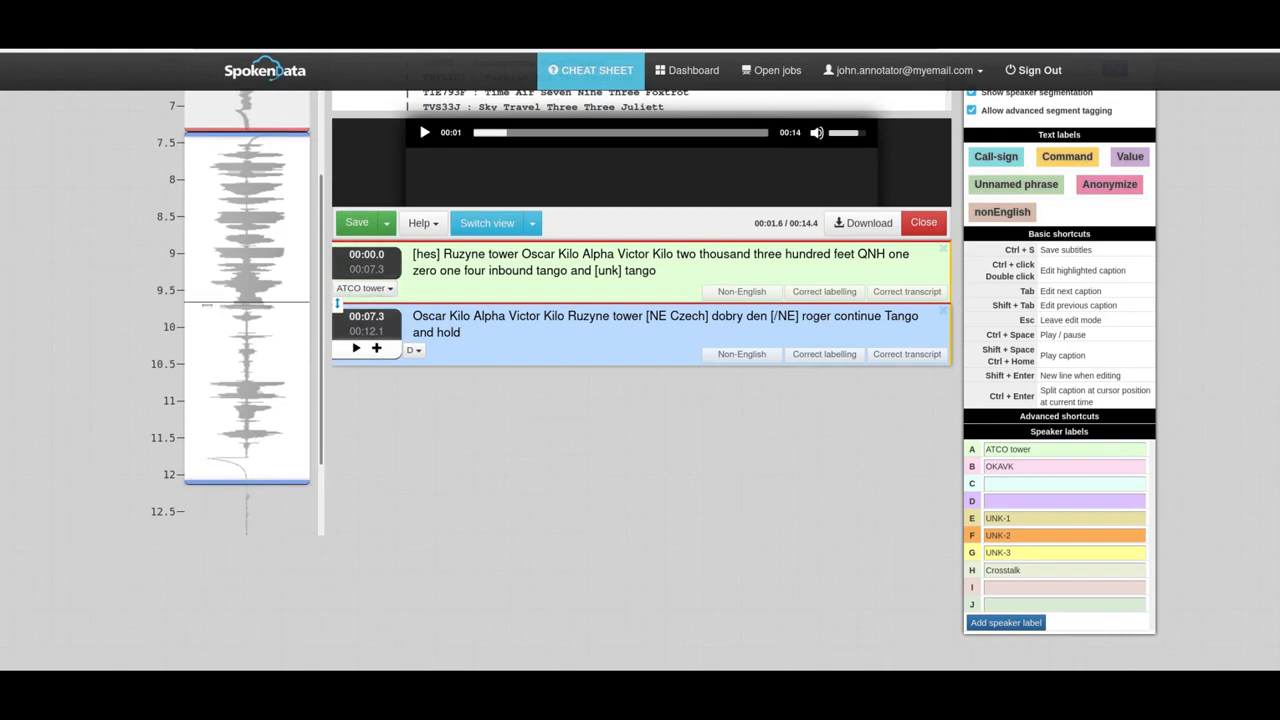
scroll(247, 304, up, 4)
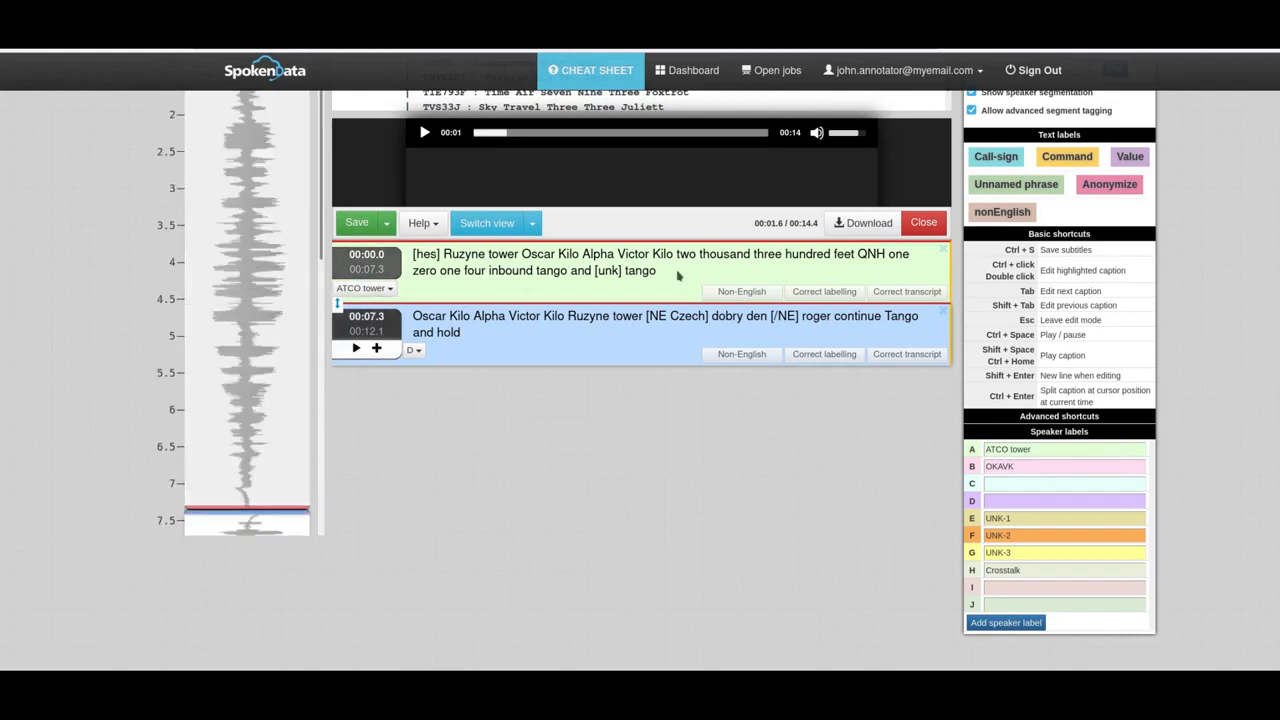
drag(655, 270, 412, 262)
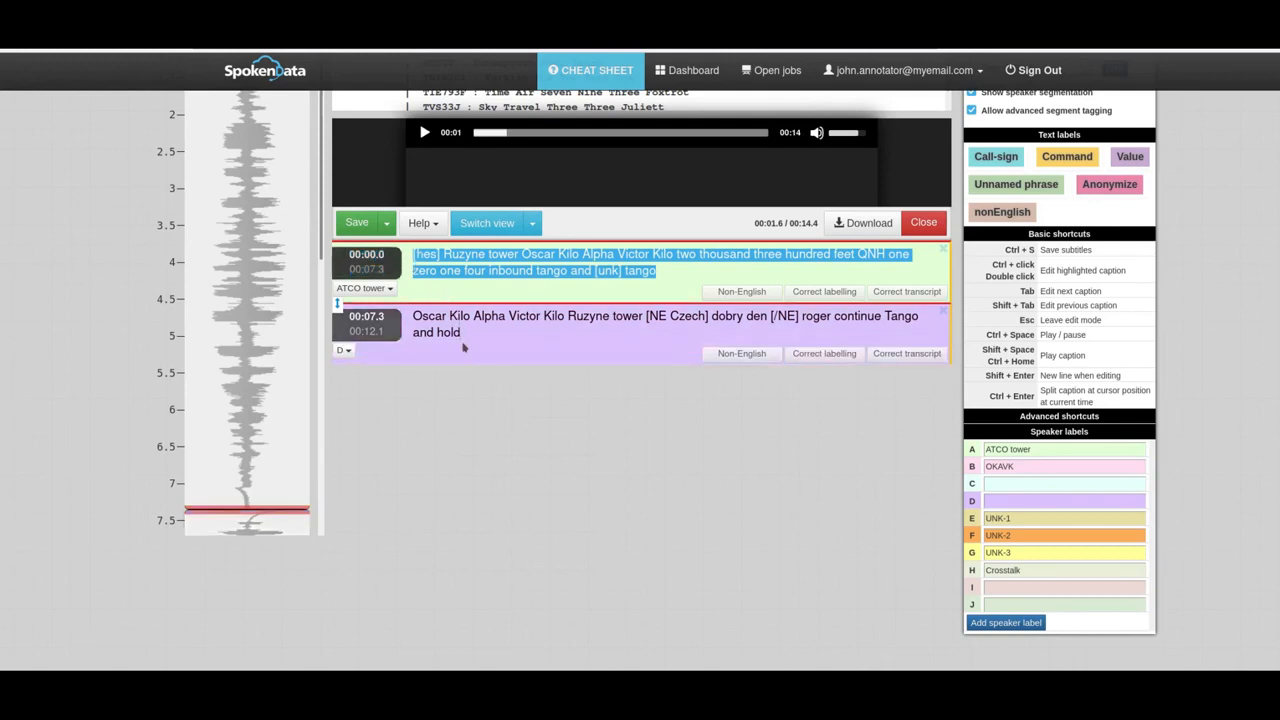
click(437, 391)
scroll(233, 464, down, 2)
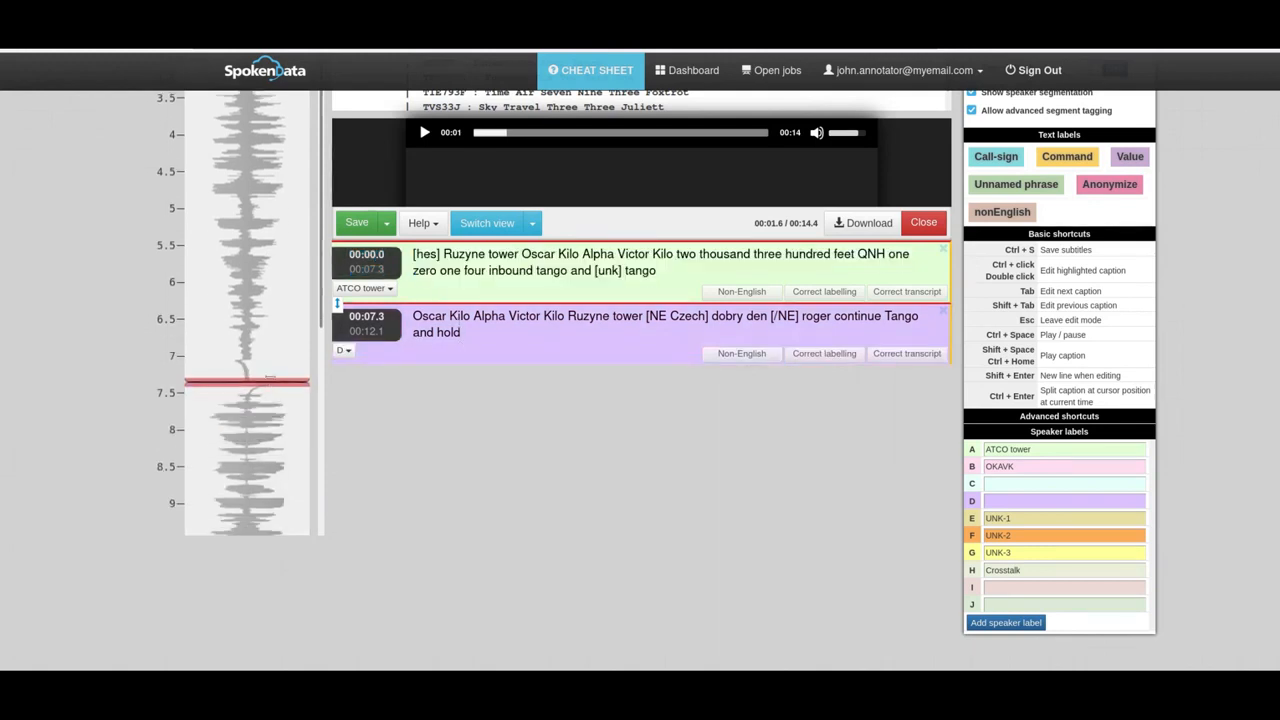
scroll(266, 390, down, 4)
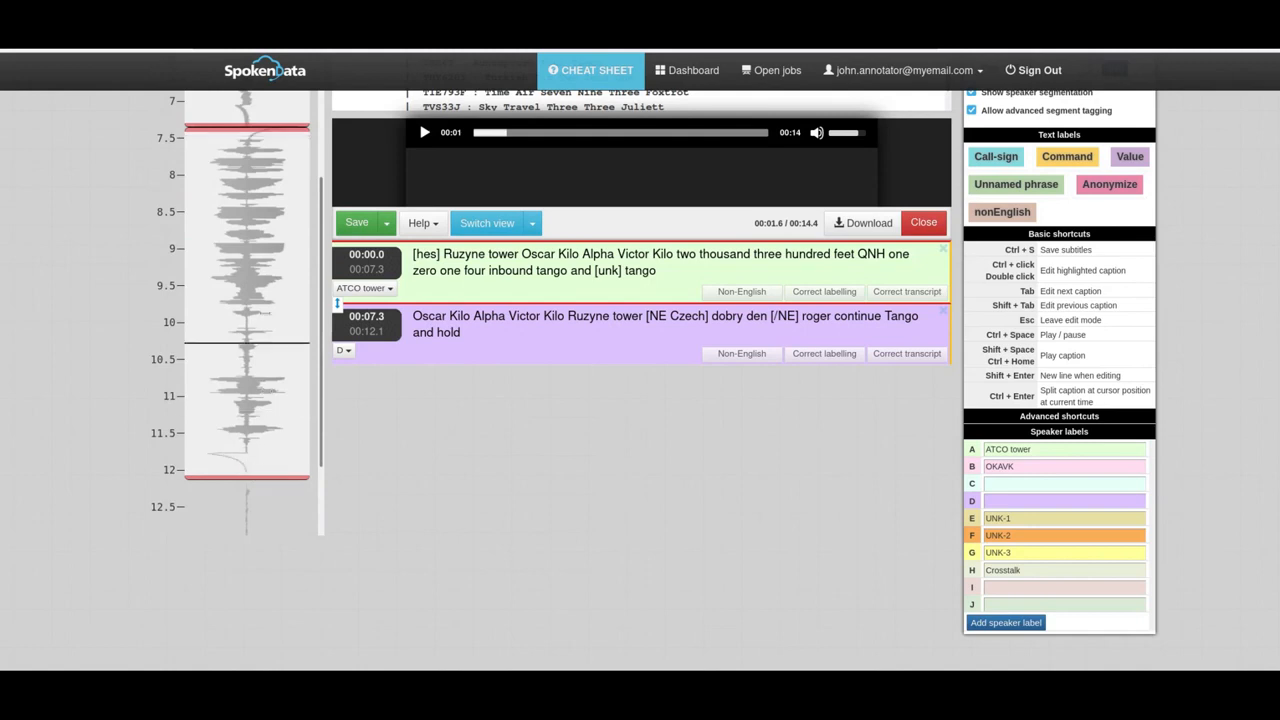
scroll(255, 476, up, 4)
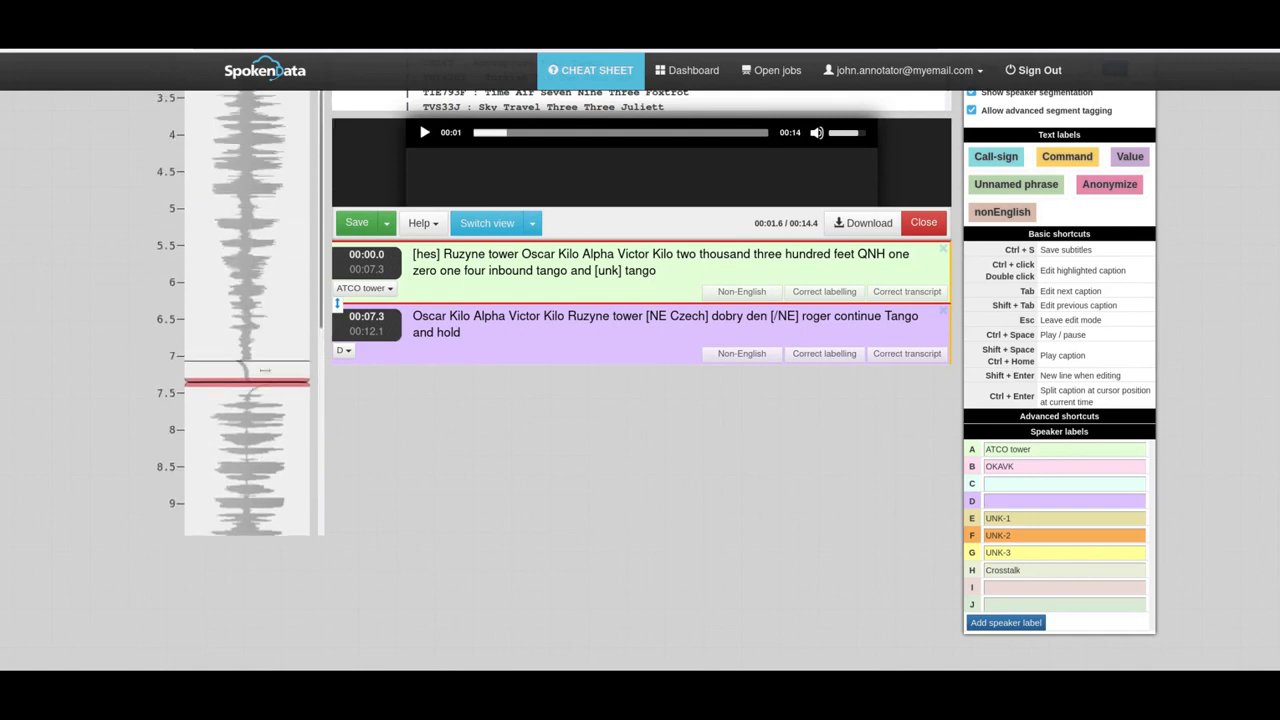
mouse_move(272, 380)
mouse_down()
mouse_move(279, 261)
mouse_move(283, 394)
mouse_move(282, 380)
mouse_up()
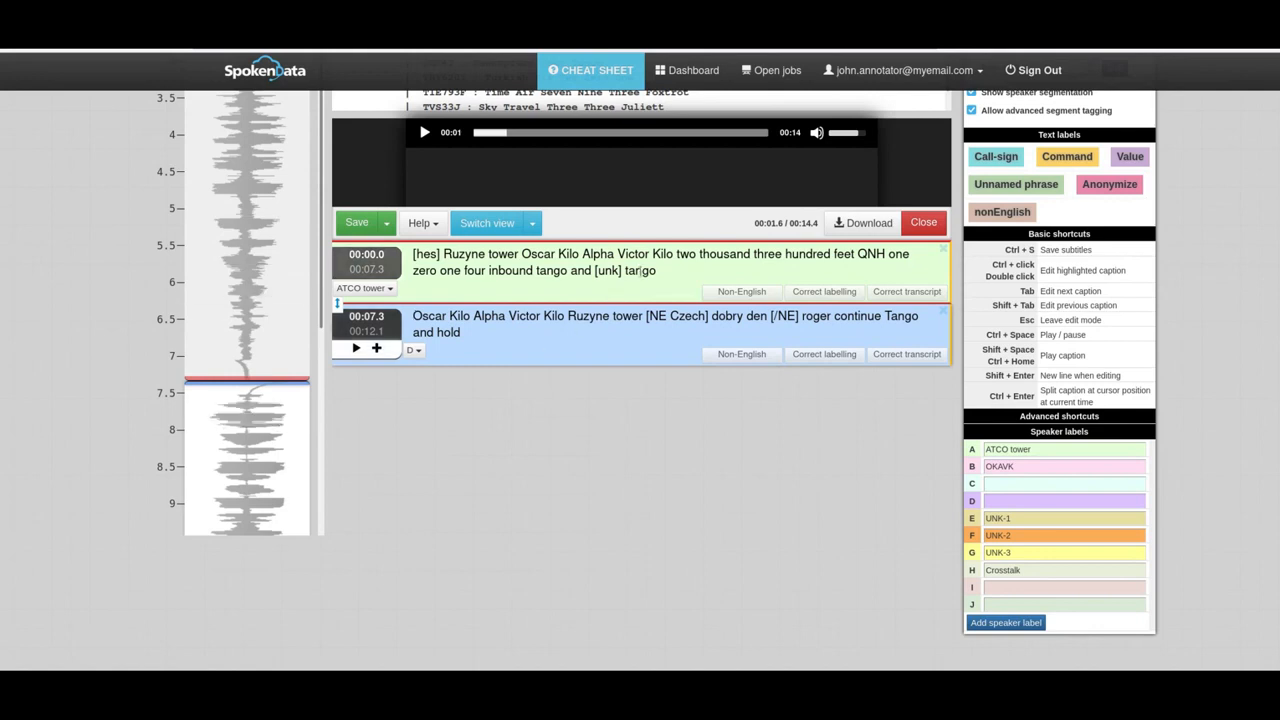
drag(655, 270, 414, 254)
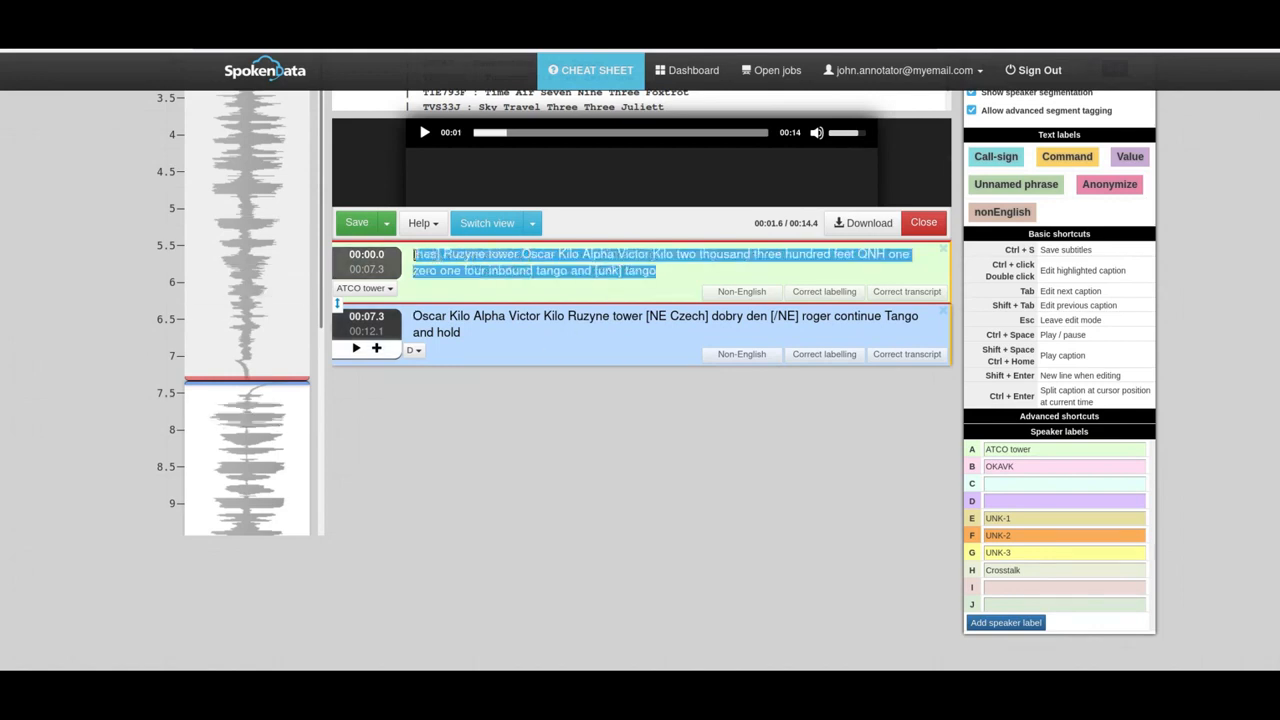
click(546, 488)
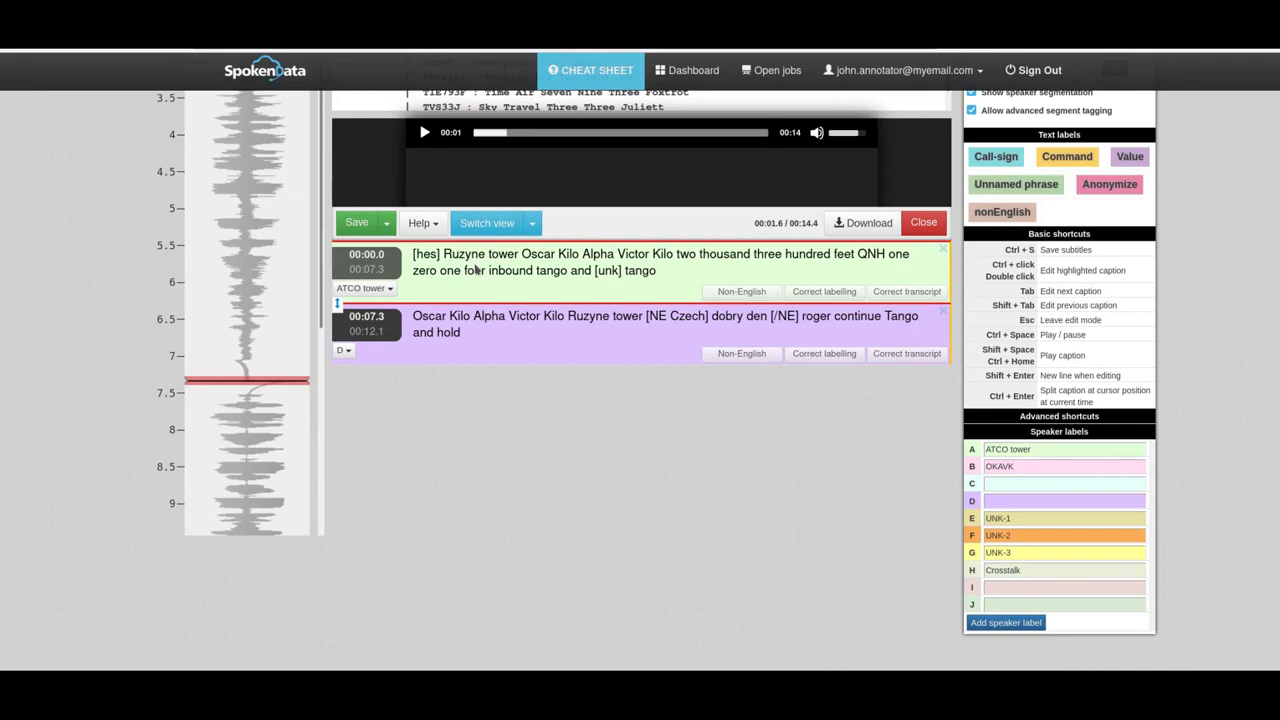
Assign the speaker label OKAVK to the first caption and ATCO tower to the second caption
drag(522, 255, 668, 255)
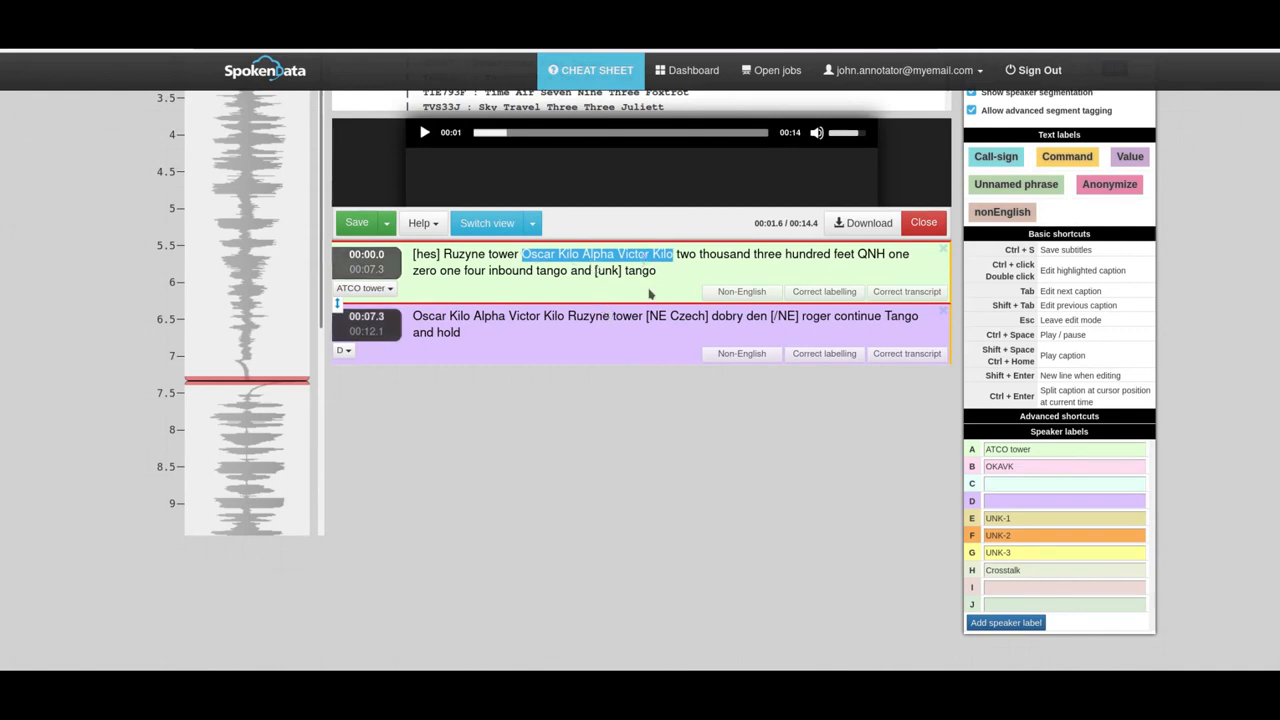
click(1012, 468)
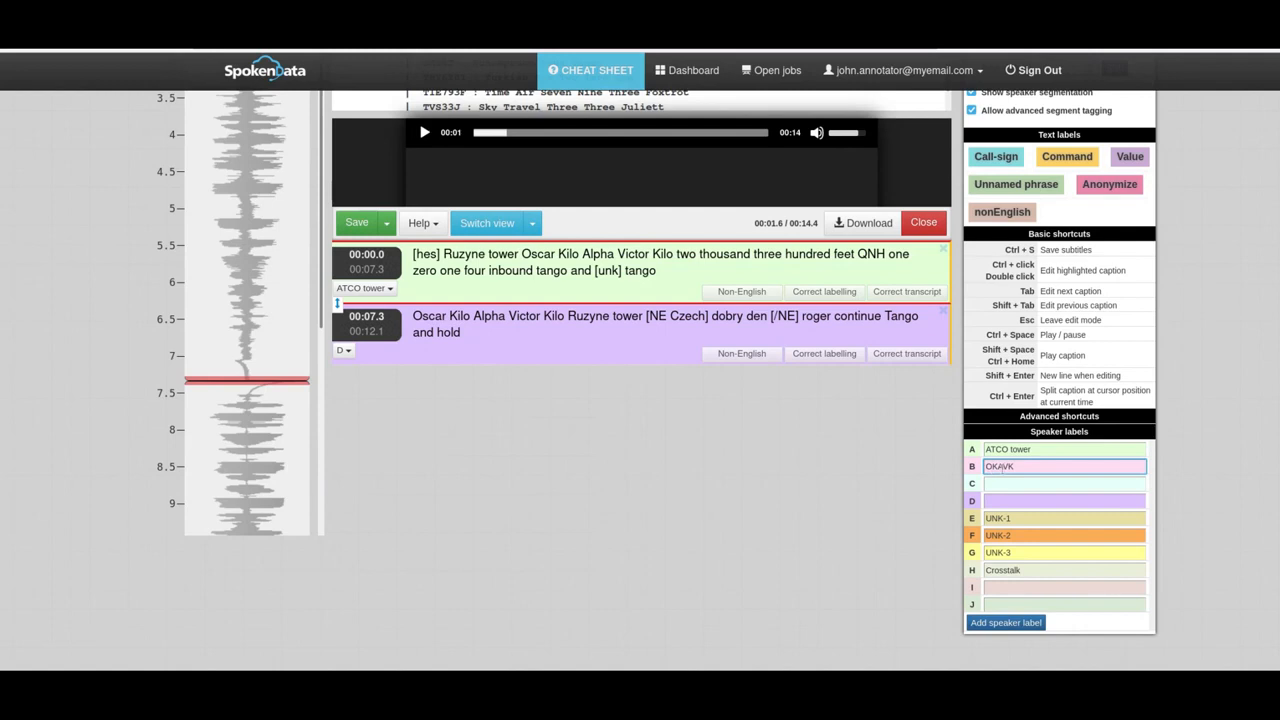
click(365, 288)
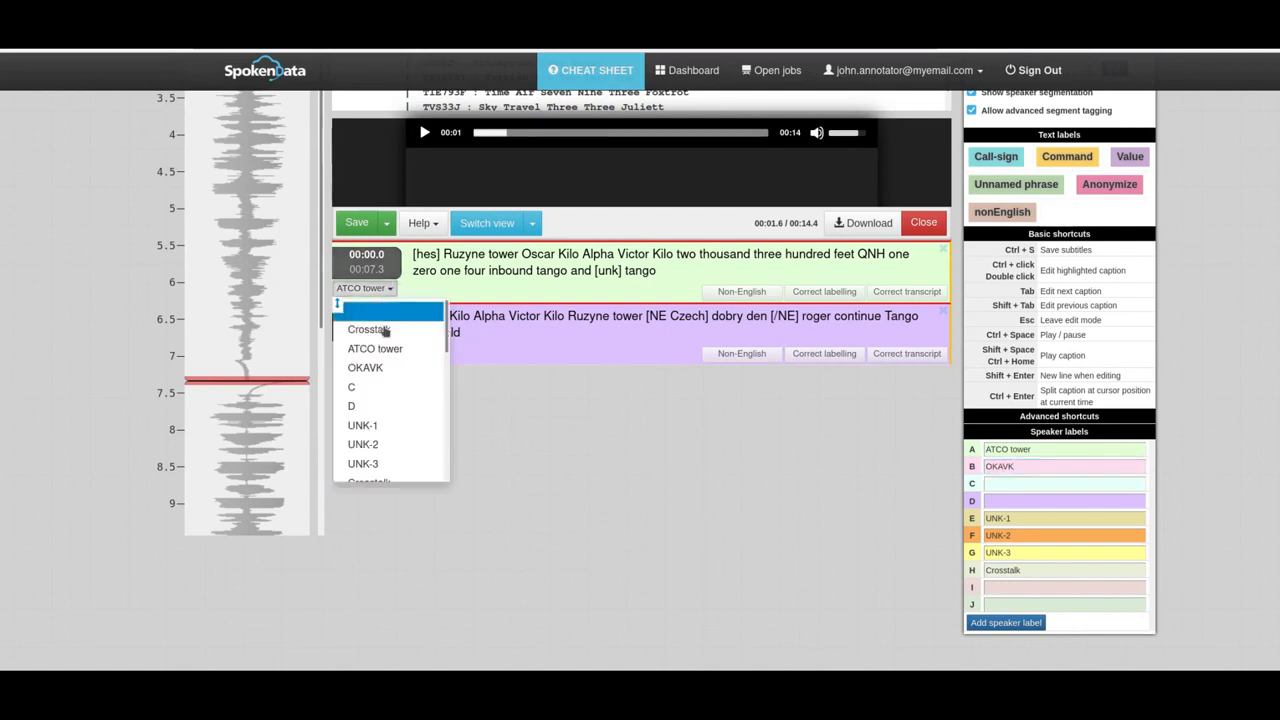
click(382, 367)
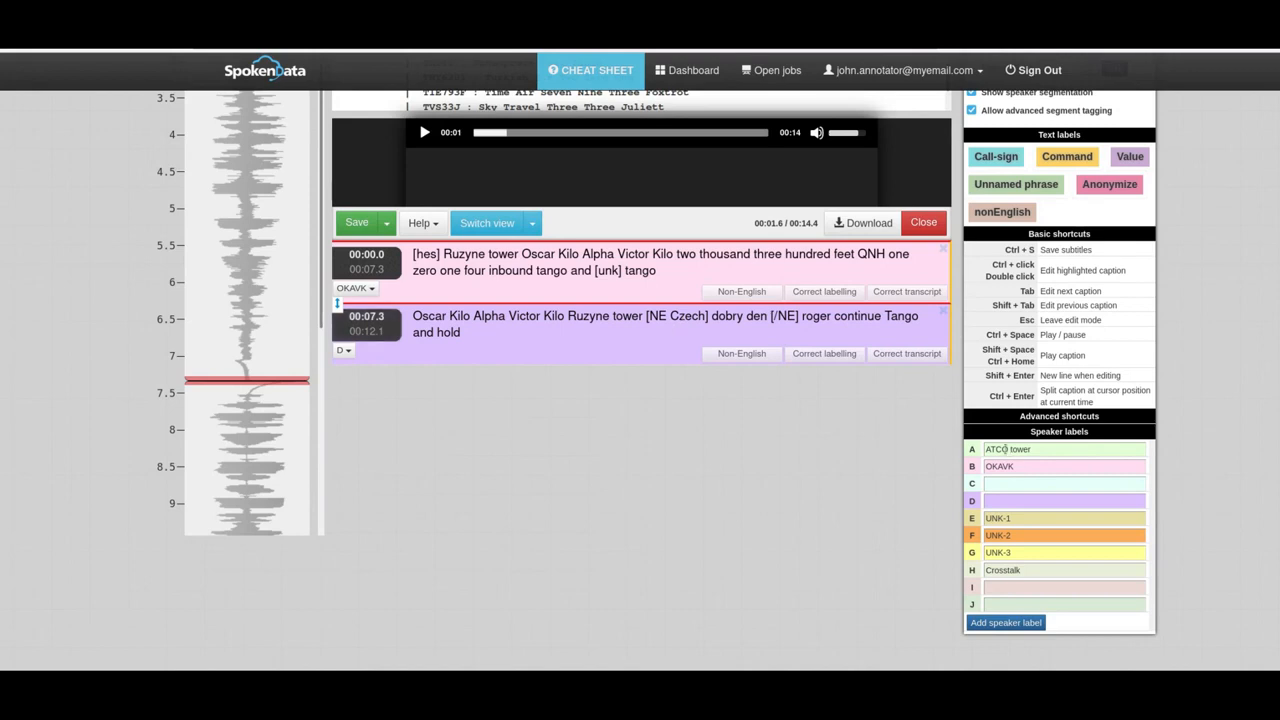
click(342, 350)
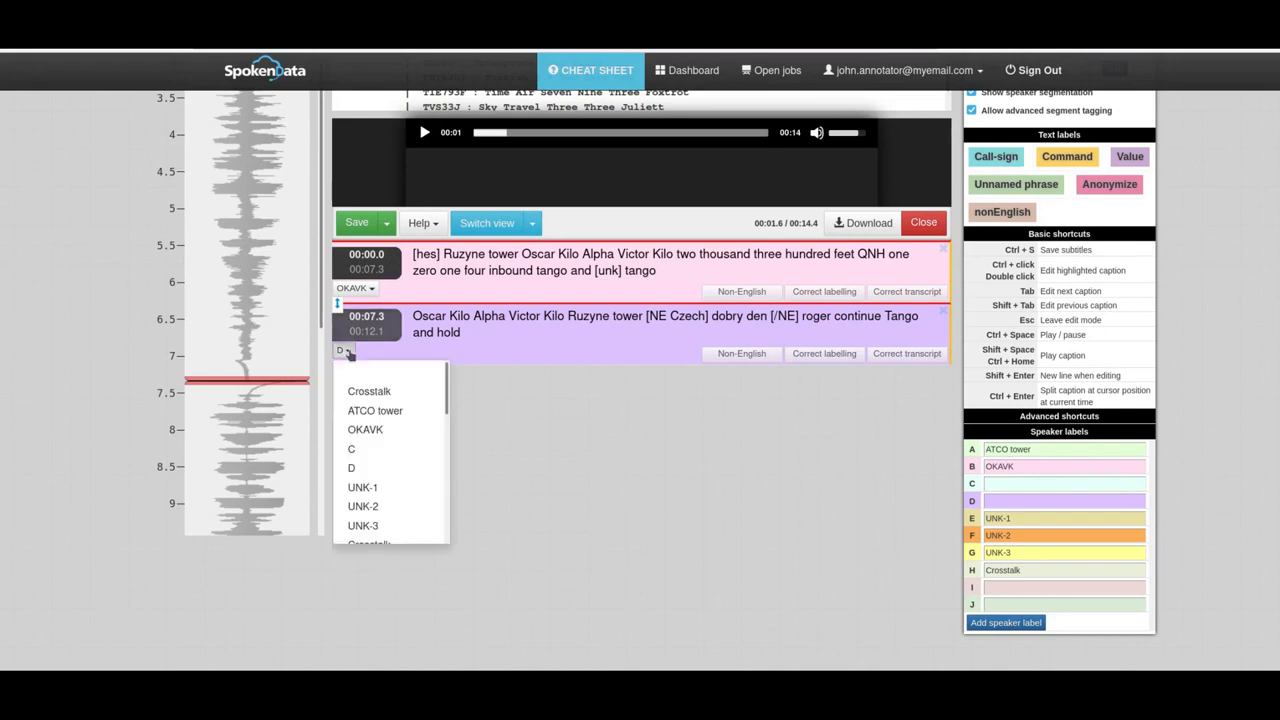
click(375, 411)
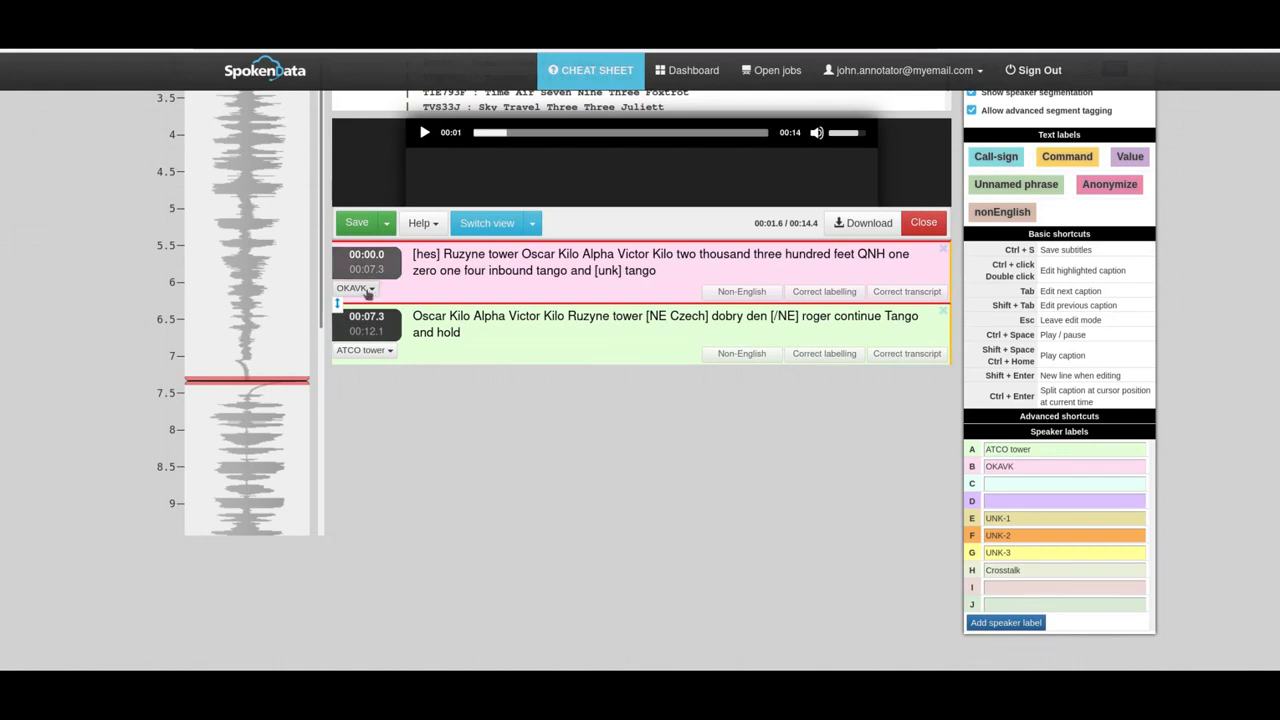
Try the speaker labels UNK-1 on the second caption and UNK-2 on the first, and restore ATCO tower and OKAVK
click(388, 350)
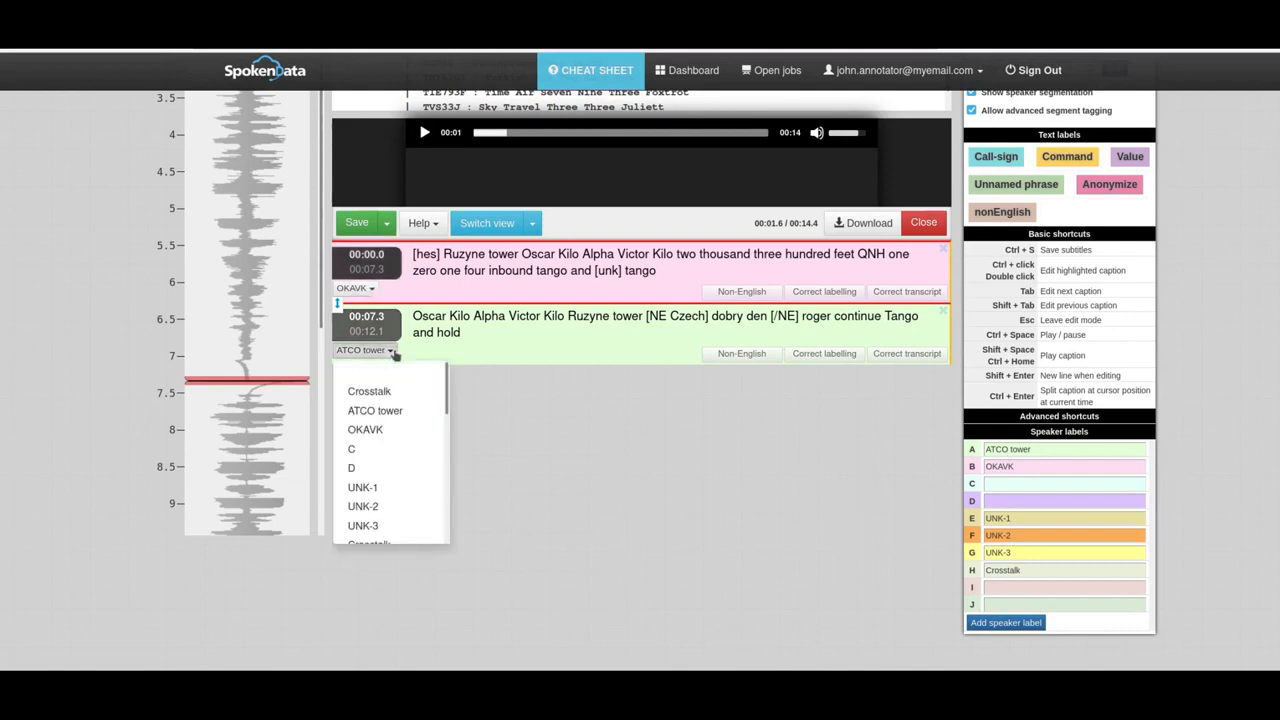
click(390, 487)
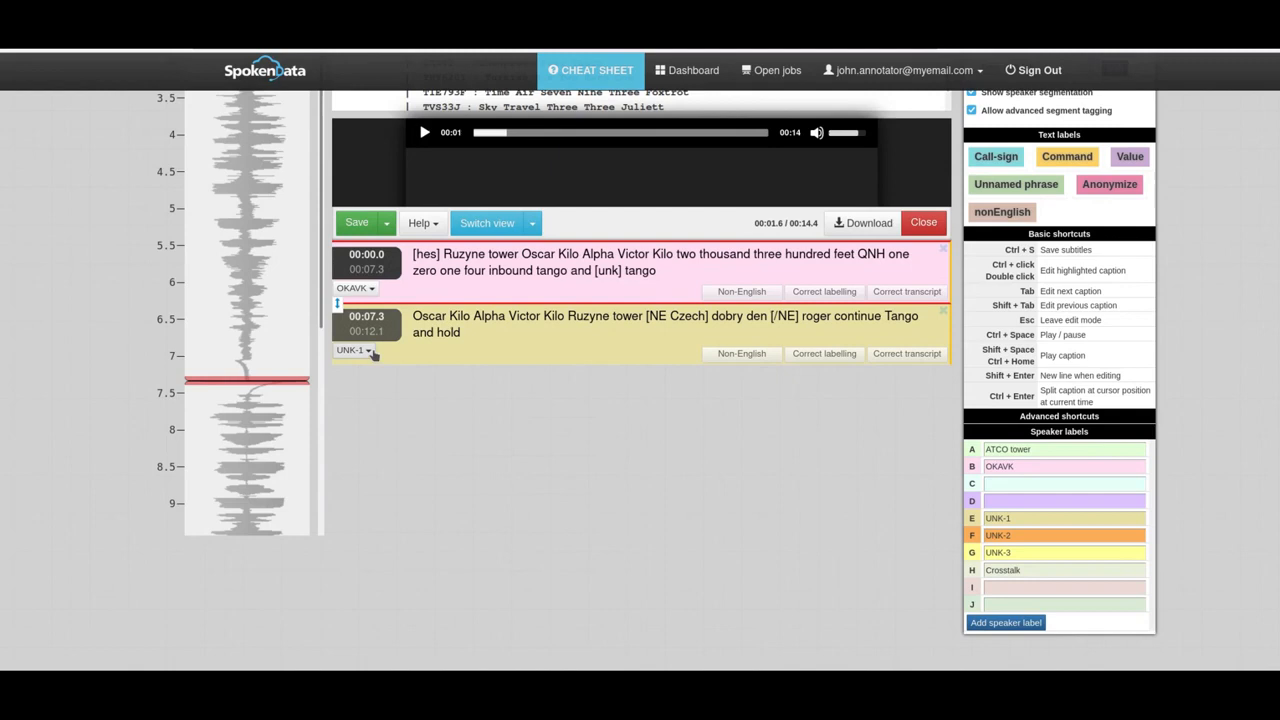
click(356, 288)
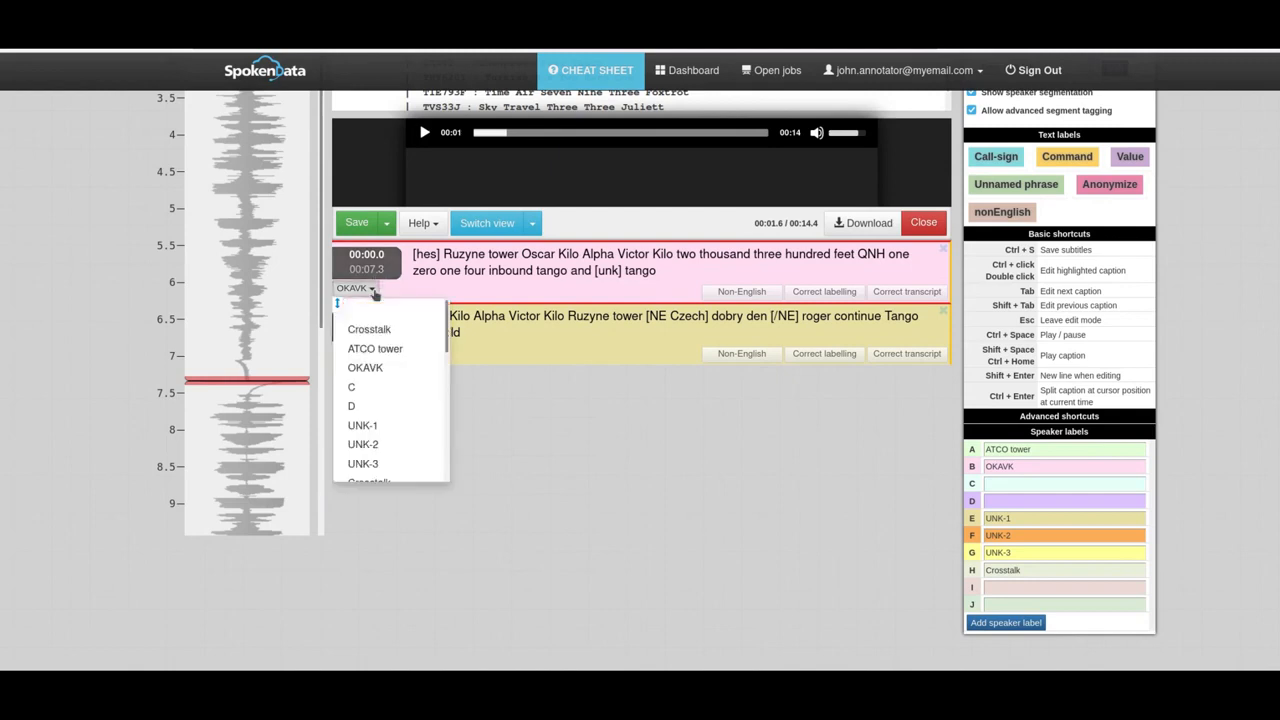
click(390, 446)
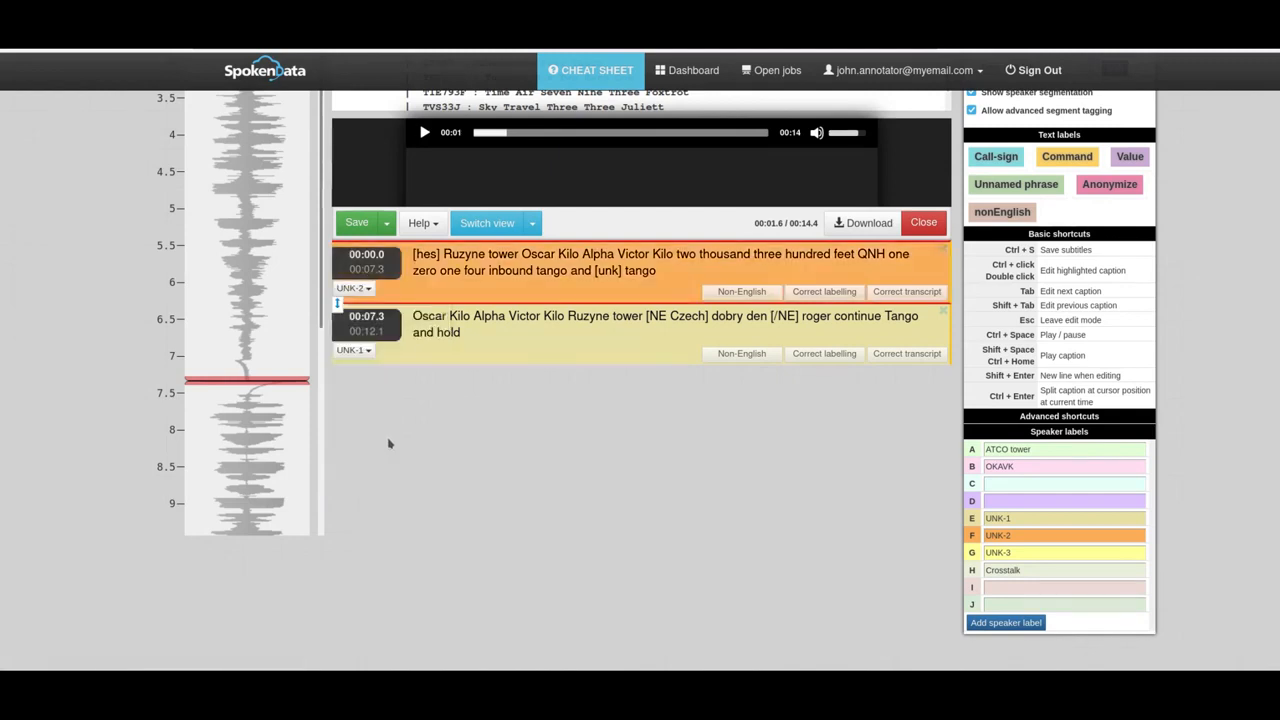
click(370, 289)
click(381, 371)
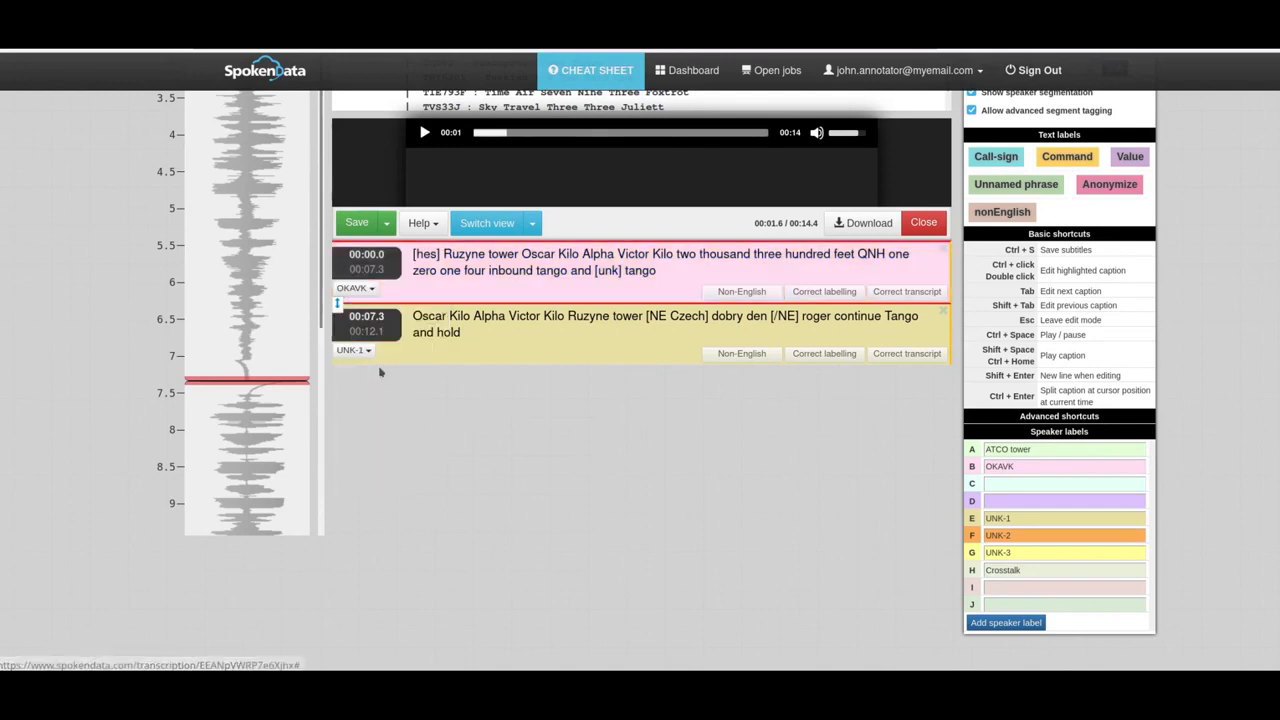
click(362, 351)
click(384, 411)
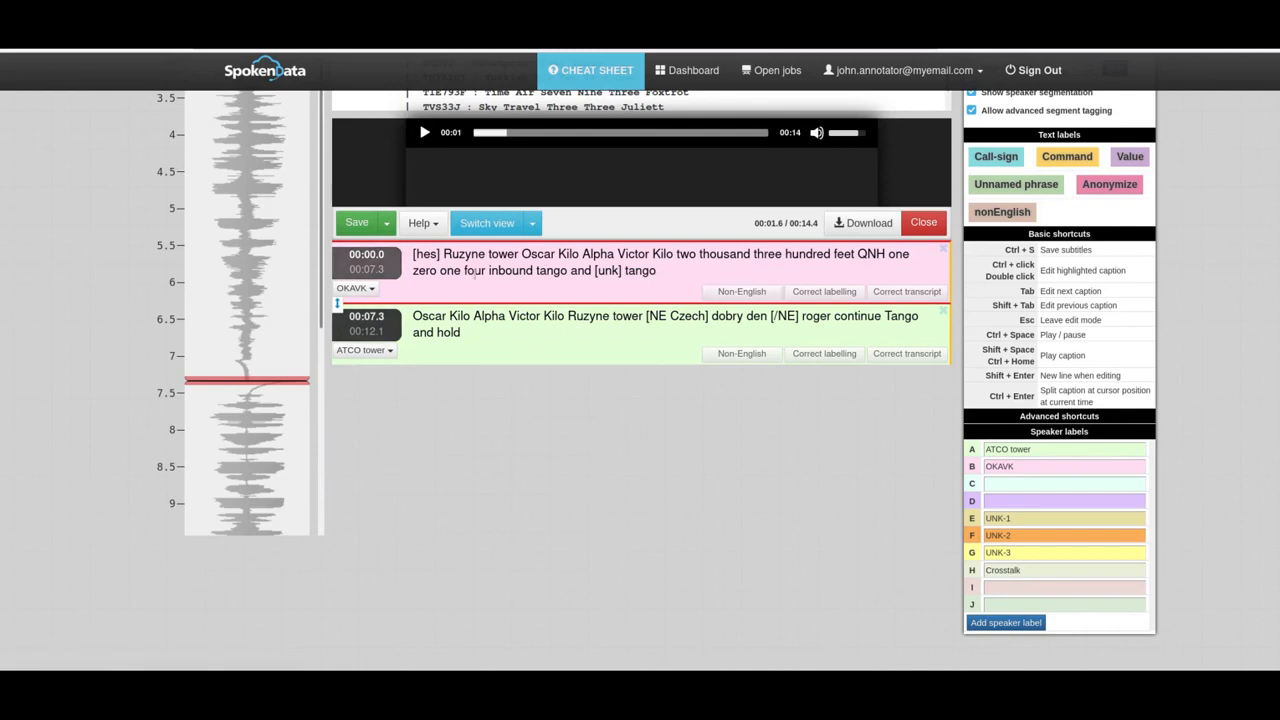
Try the Crosstalk label on the first caption, and set its speaker to ATCO tower
click(371, 289)
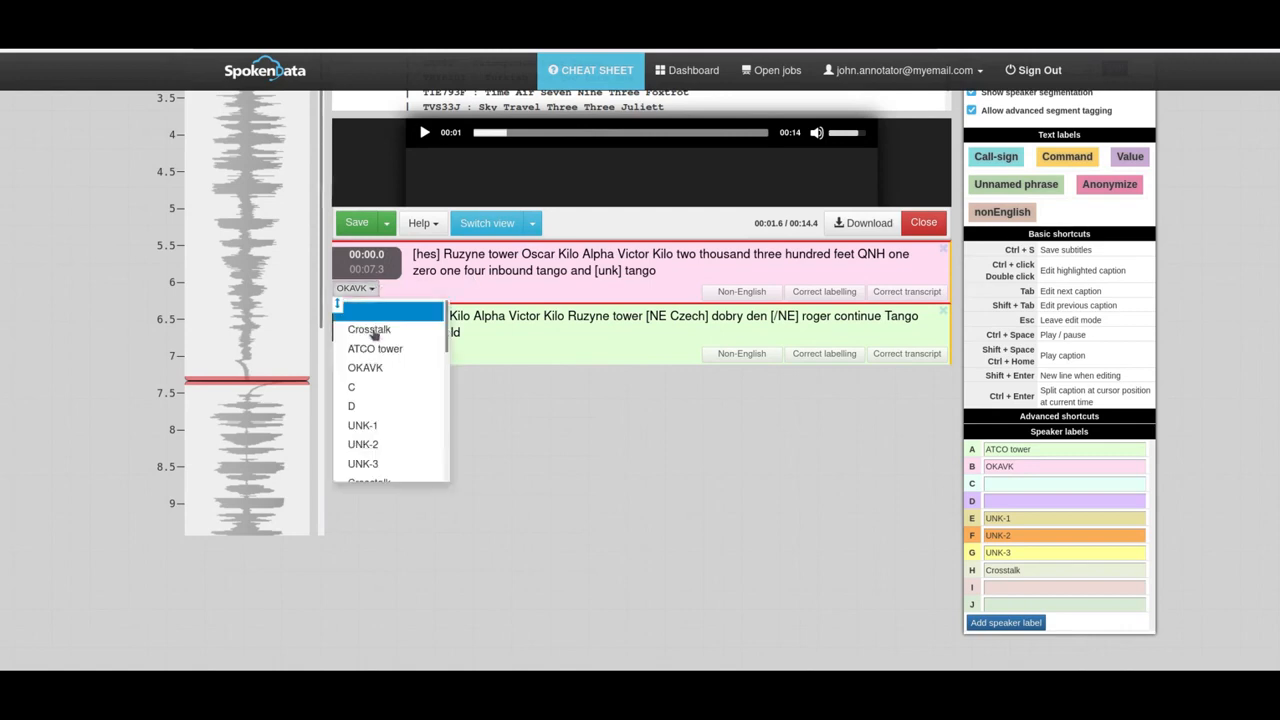
click(372, 330)
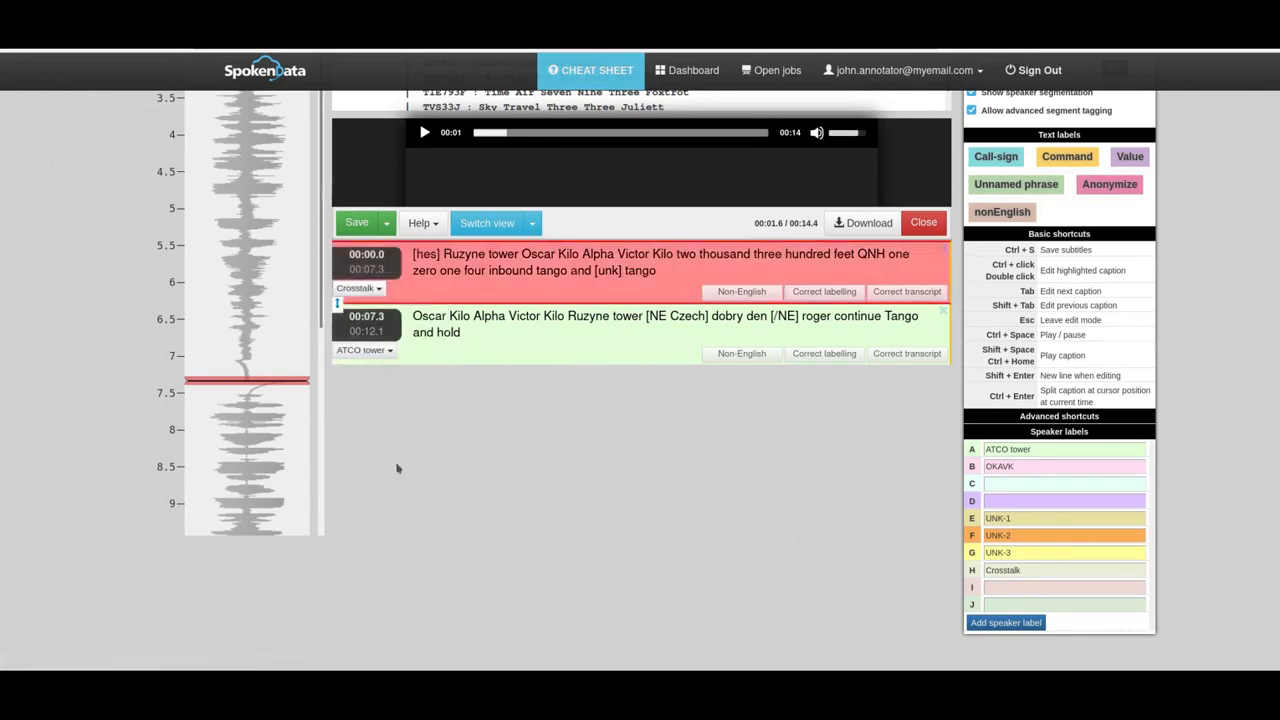
click(364, 288)
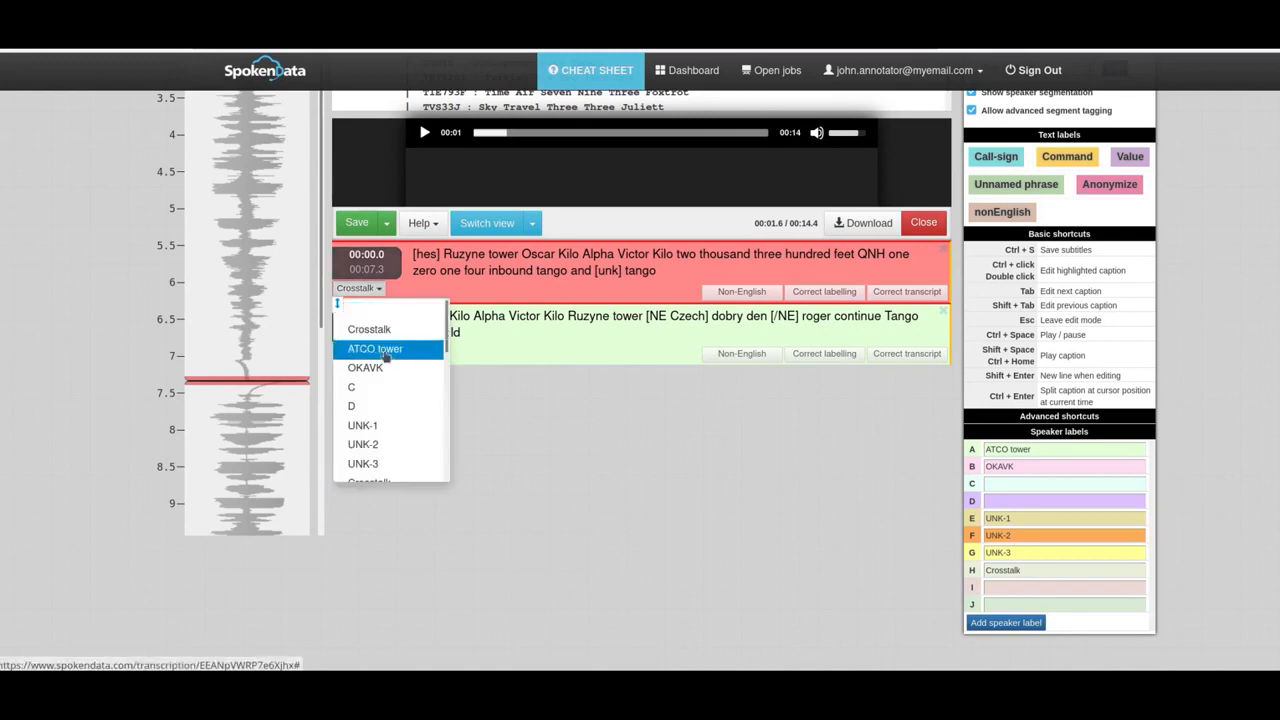
click(376, 348)
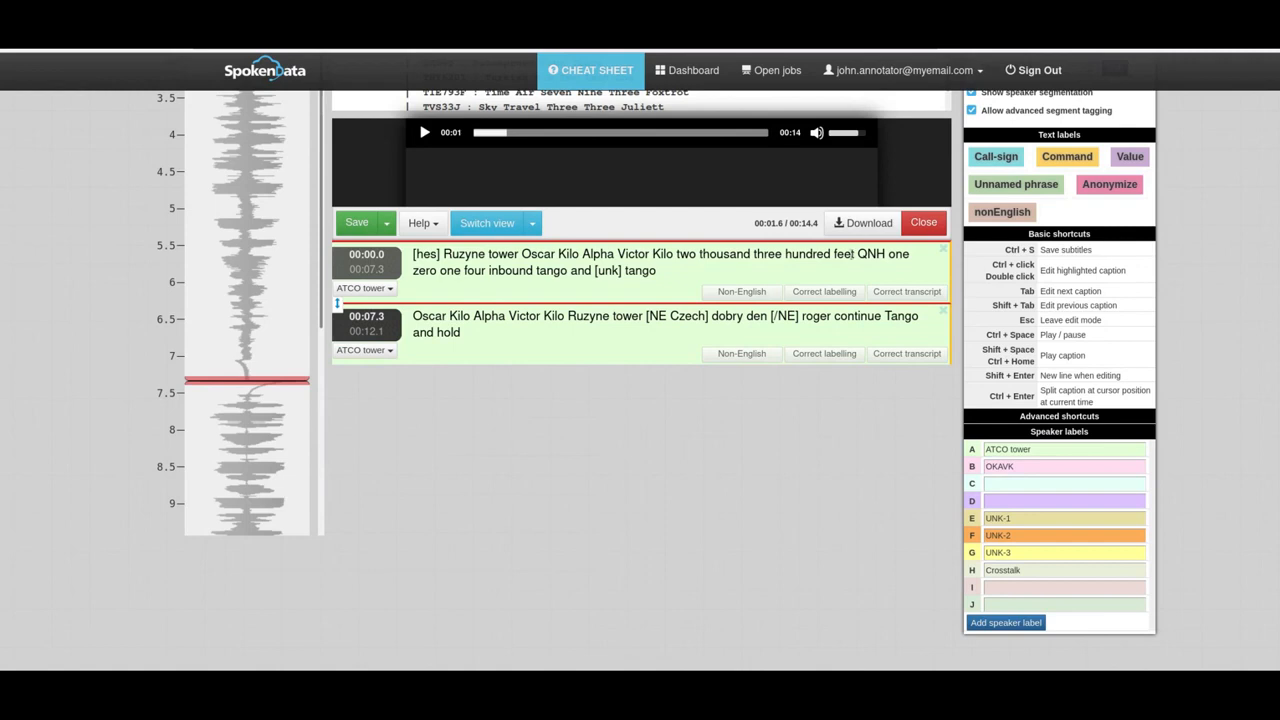
Mark both captions as correct transcript, checking the first caption's text and its [unk] tag in between
click(900, 293)
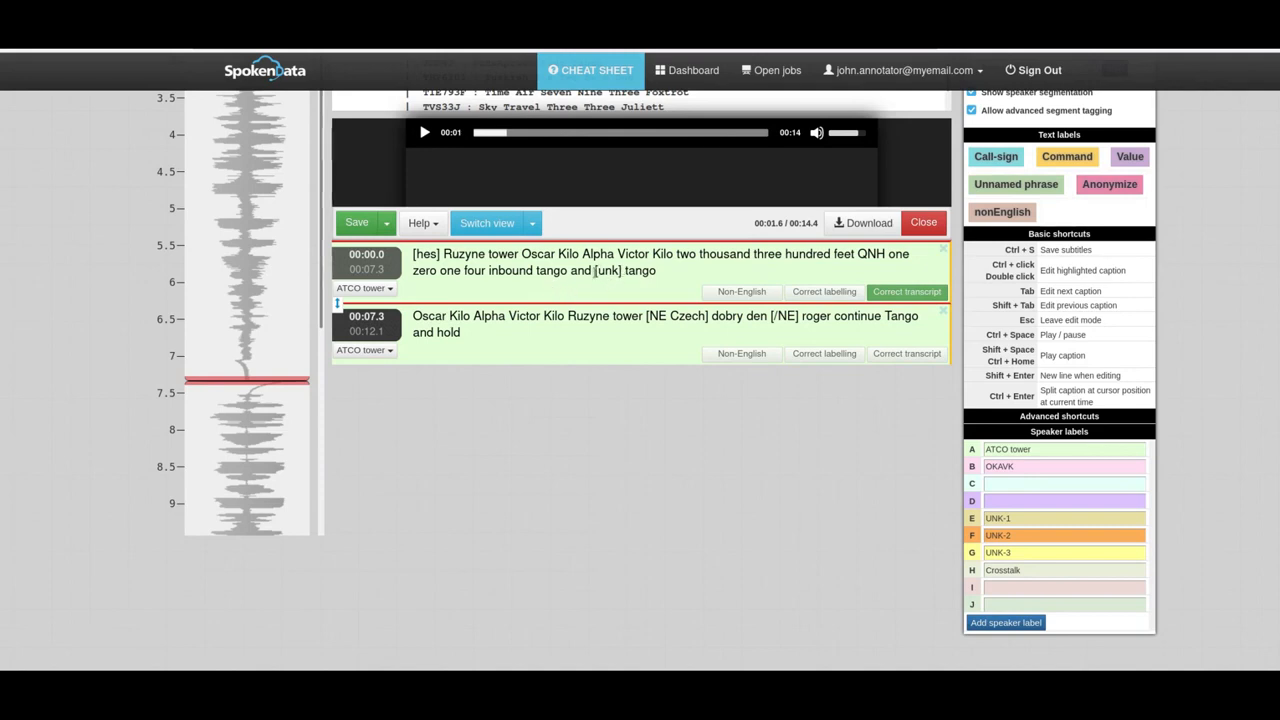
drag(609, 272, 623, 271)
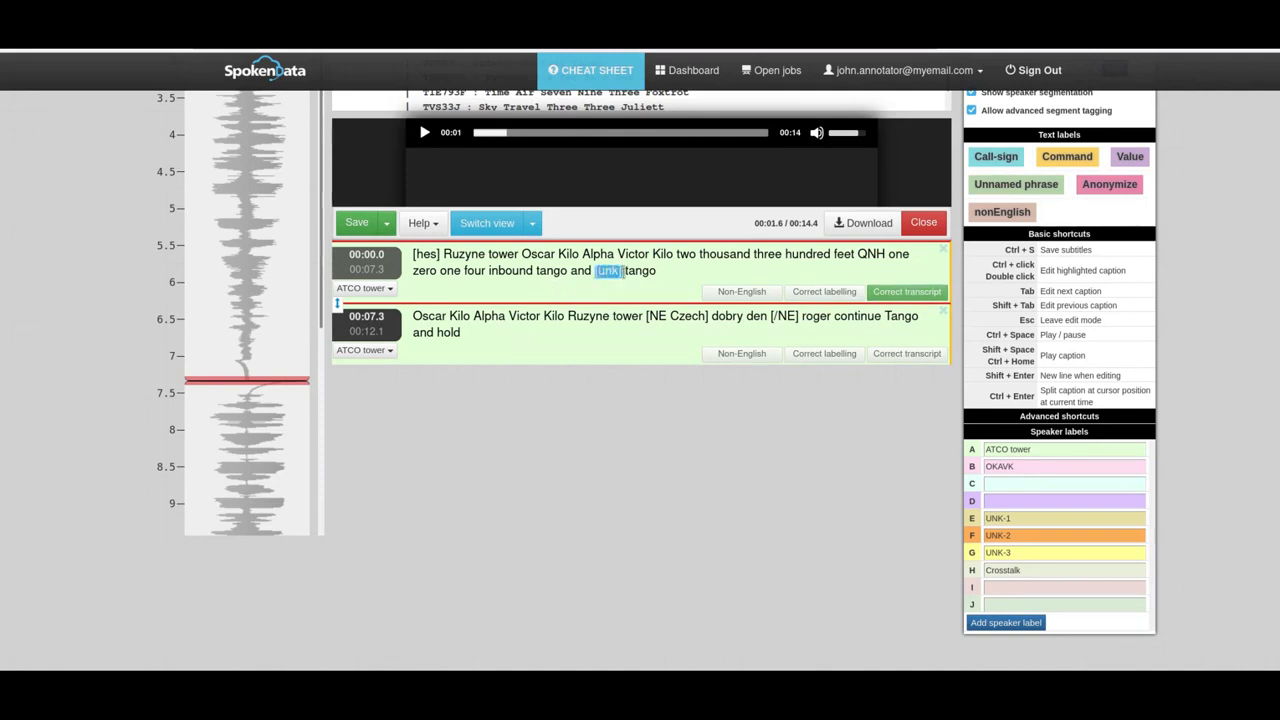
click(624, 285)
drag(623, 270, 595, 270)
drag(453, 254, 578, 270)
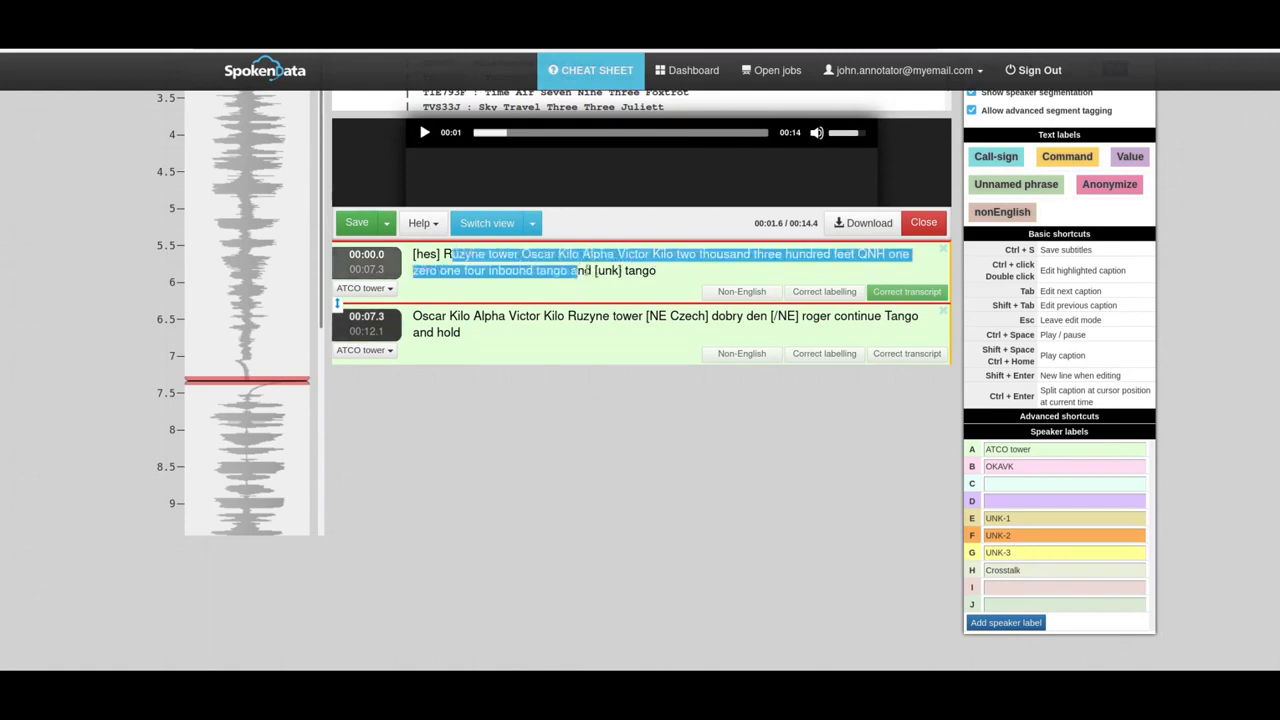
click(585, 270)
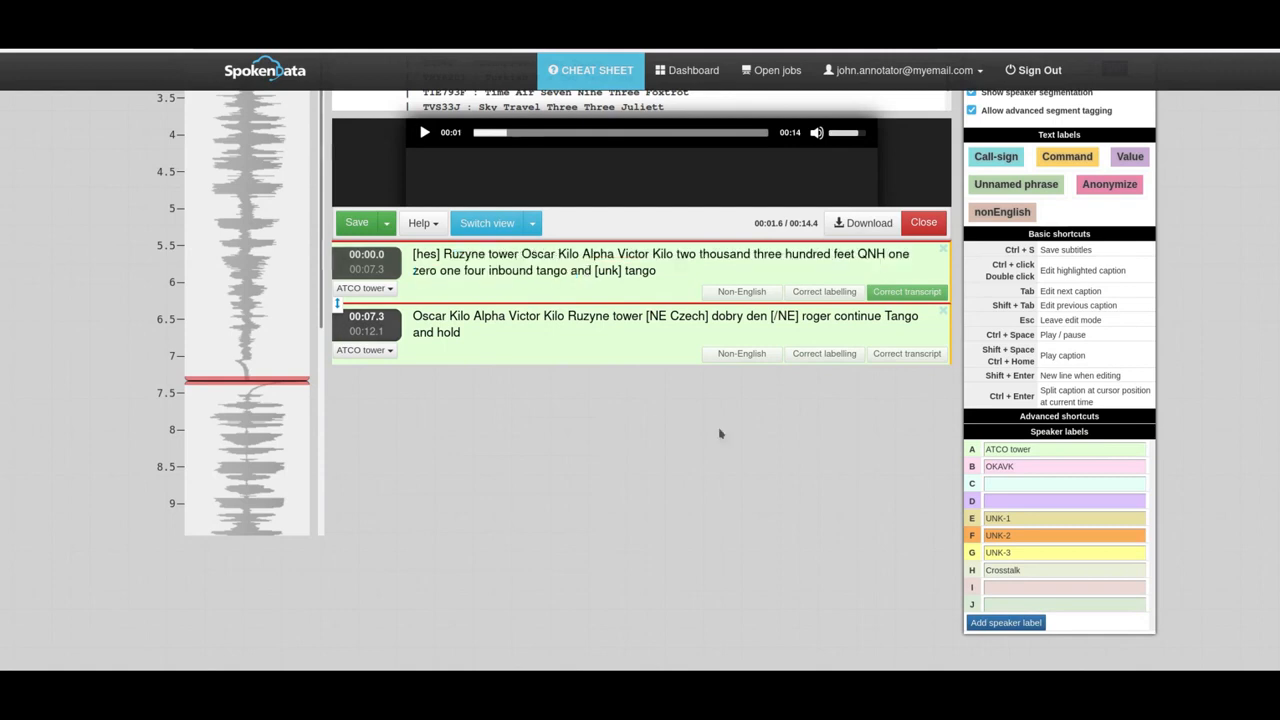
click(910, 354)
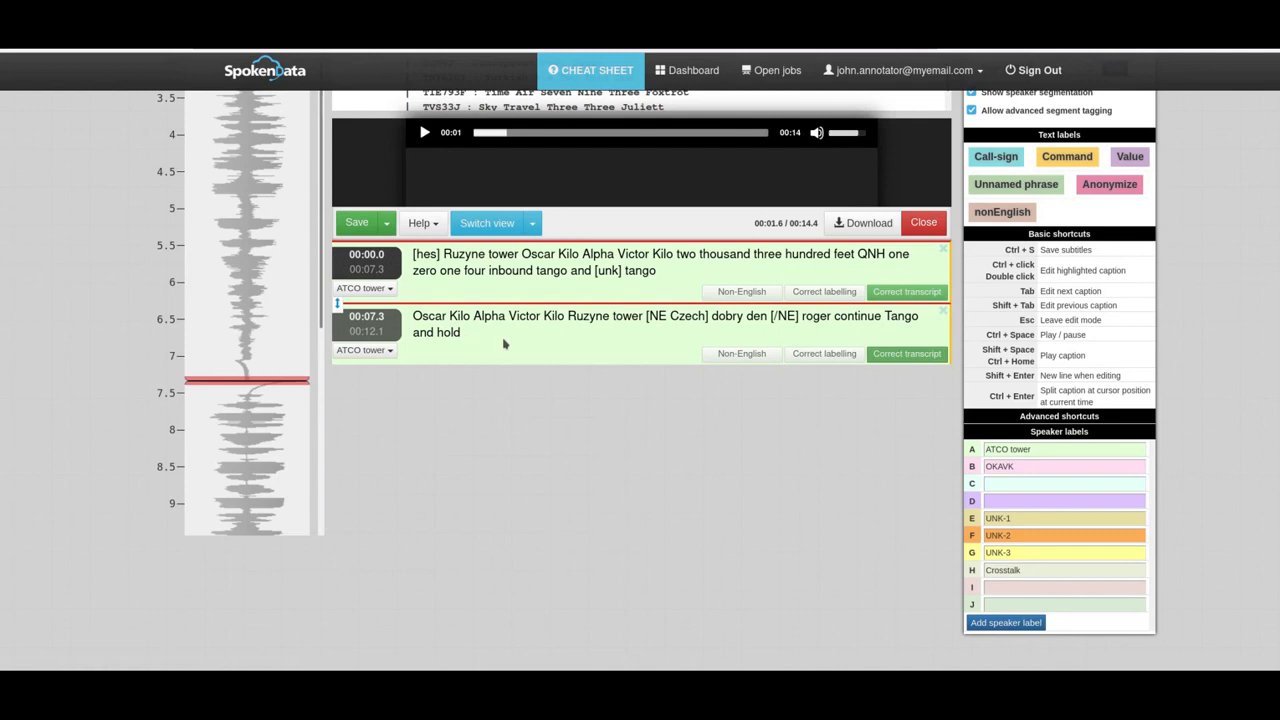
Try marking the second caption as non-English, remove the mark, and check the [NE Czech] and [/NE] tags around "dobry den"
click(750, 356)
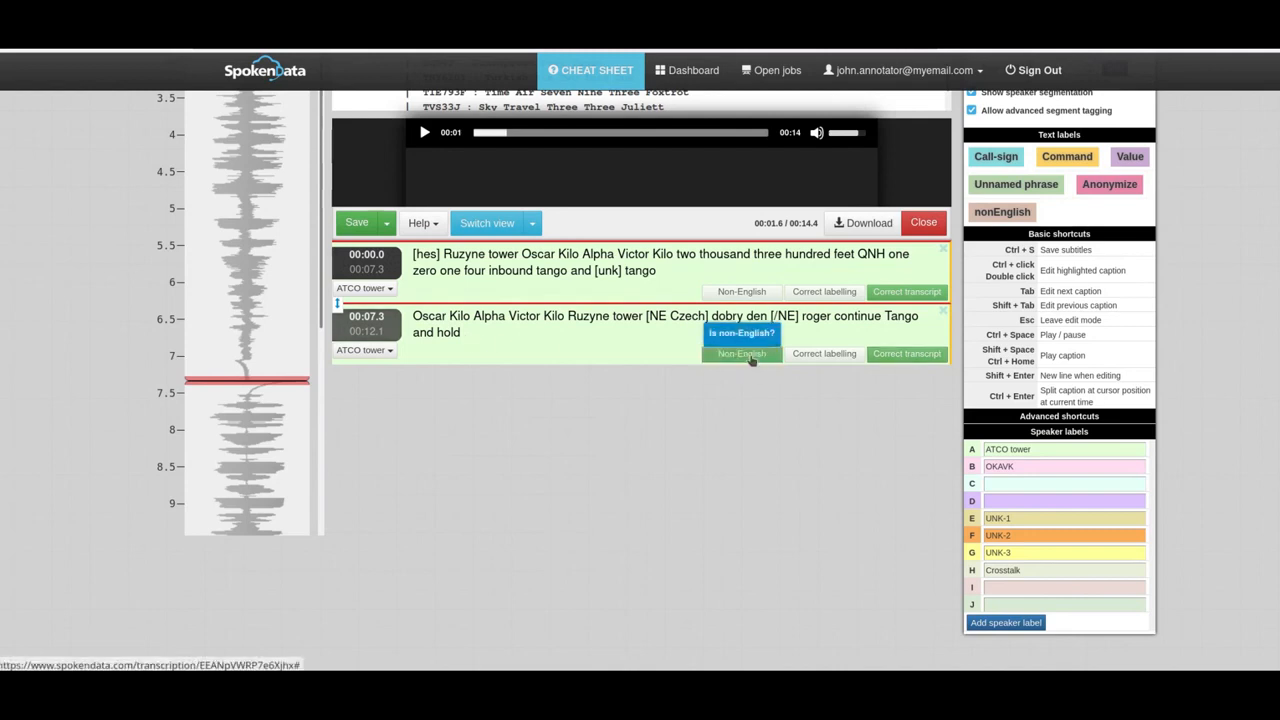
click(748, 356)
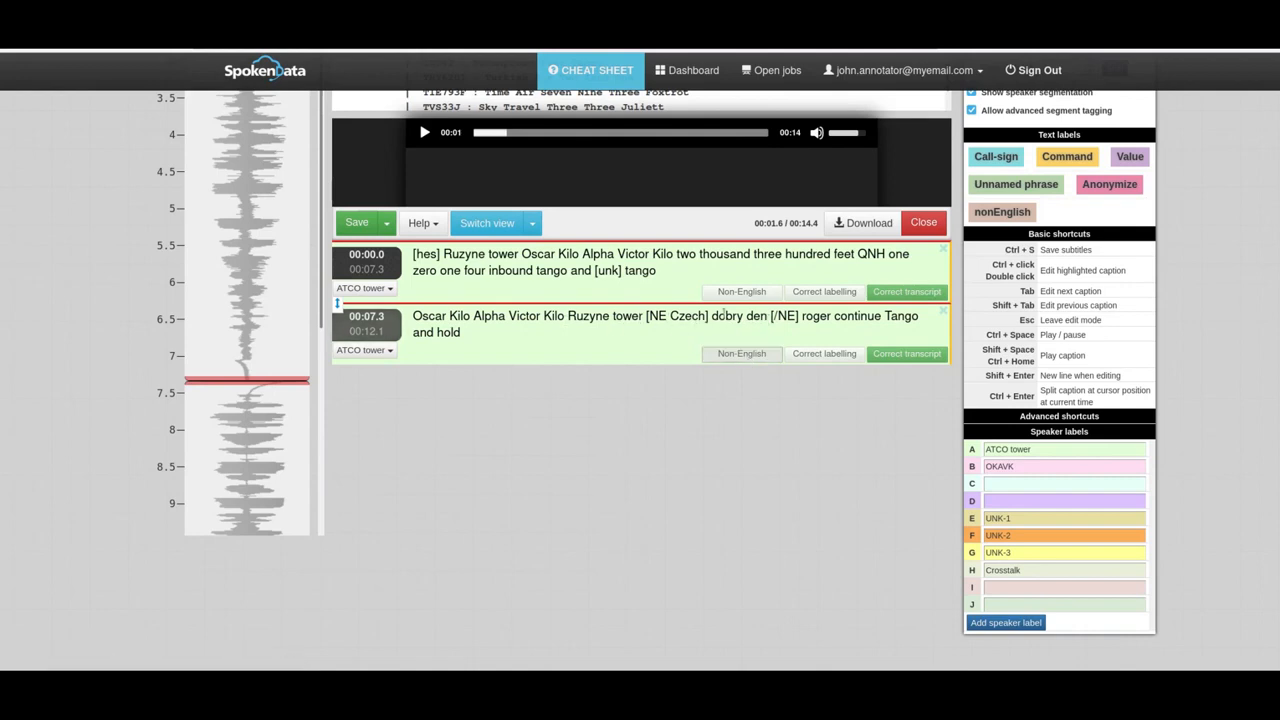
drag(770, 316, 802, 316)
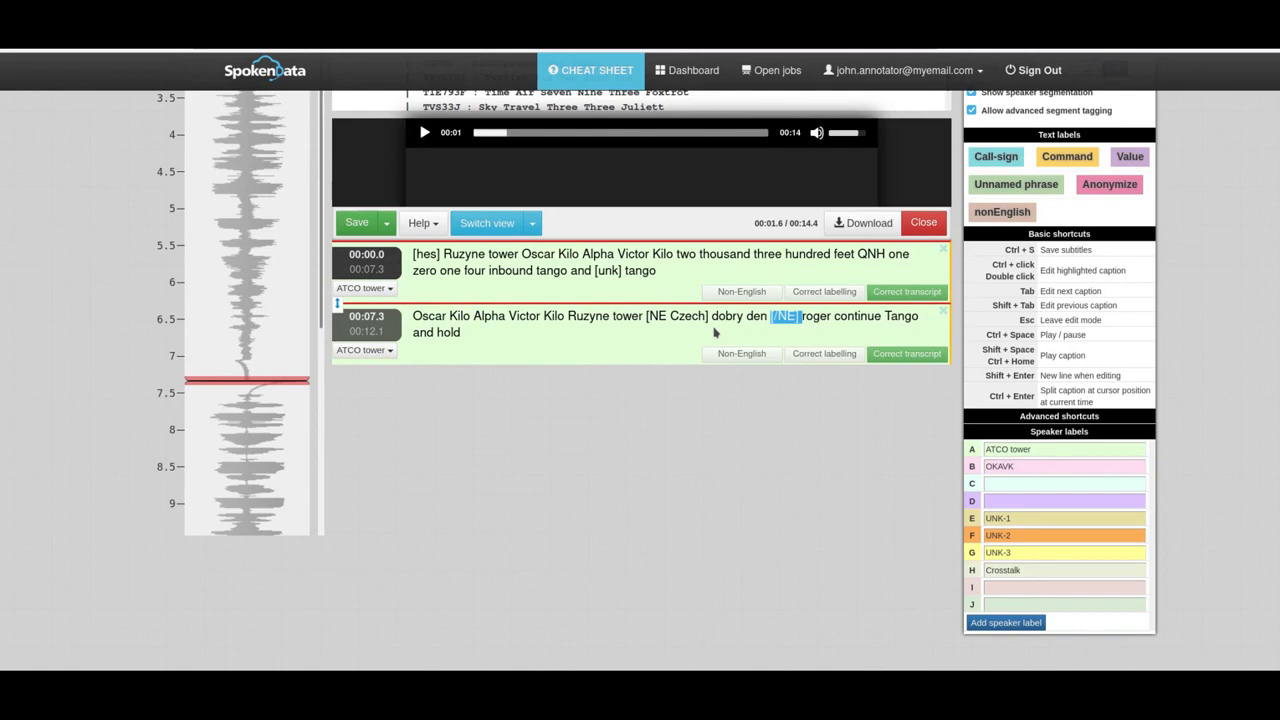
drag(645, 316, 712, 316)
click(732, 334)
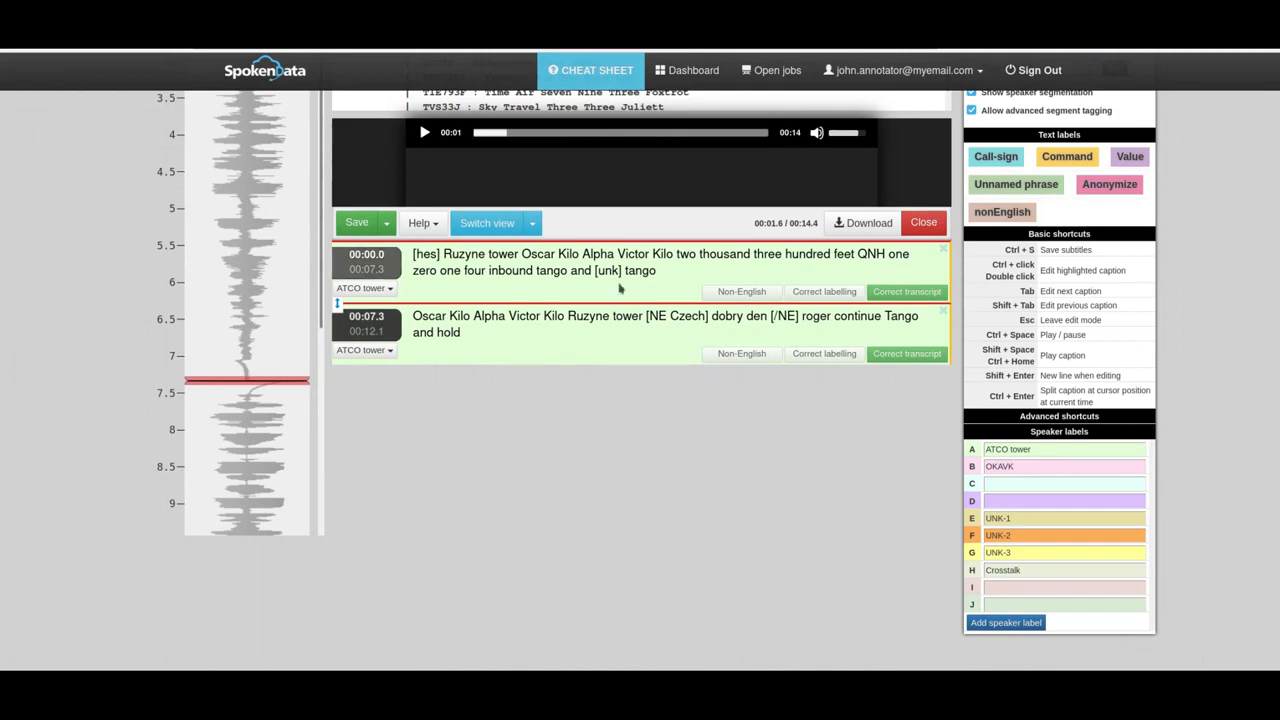
Label the words "Oscar Kilo Alpha Victor Kilo" in the first caption as Call-sign
scroll(610, 312, up, 3)
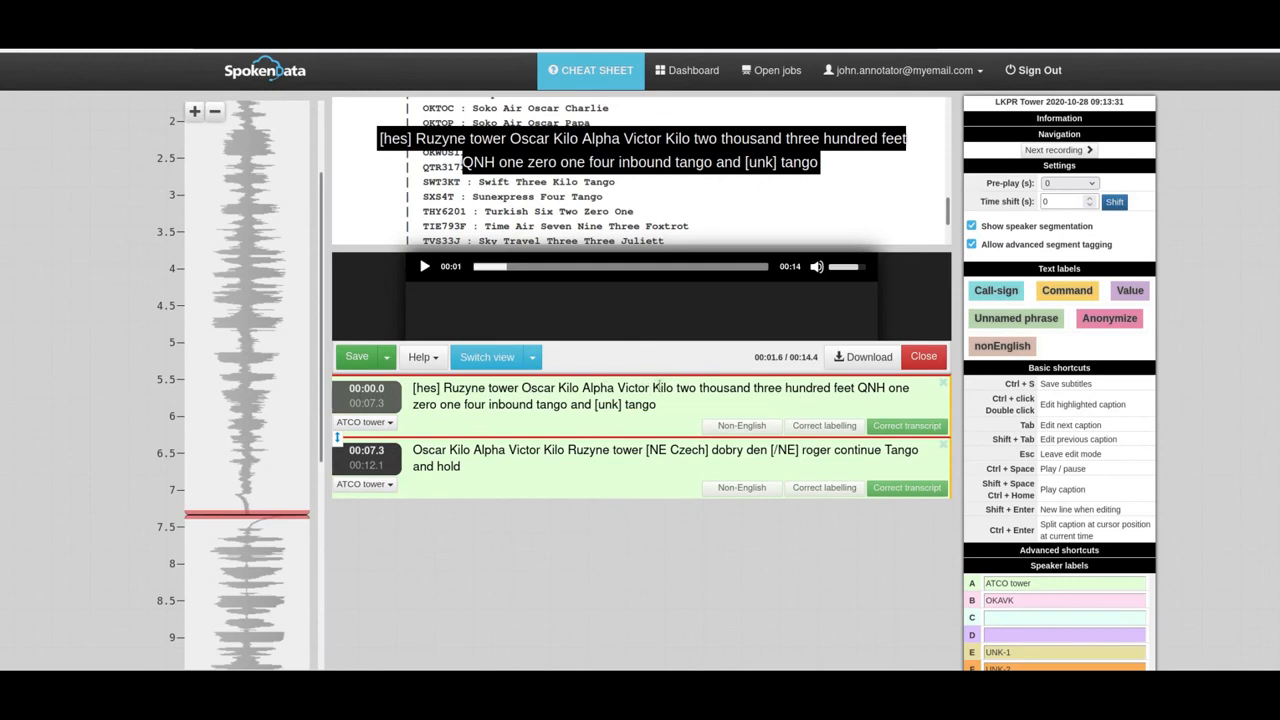
click(997, 292)
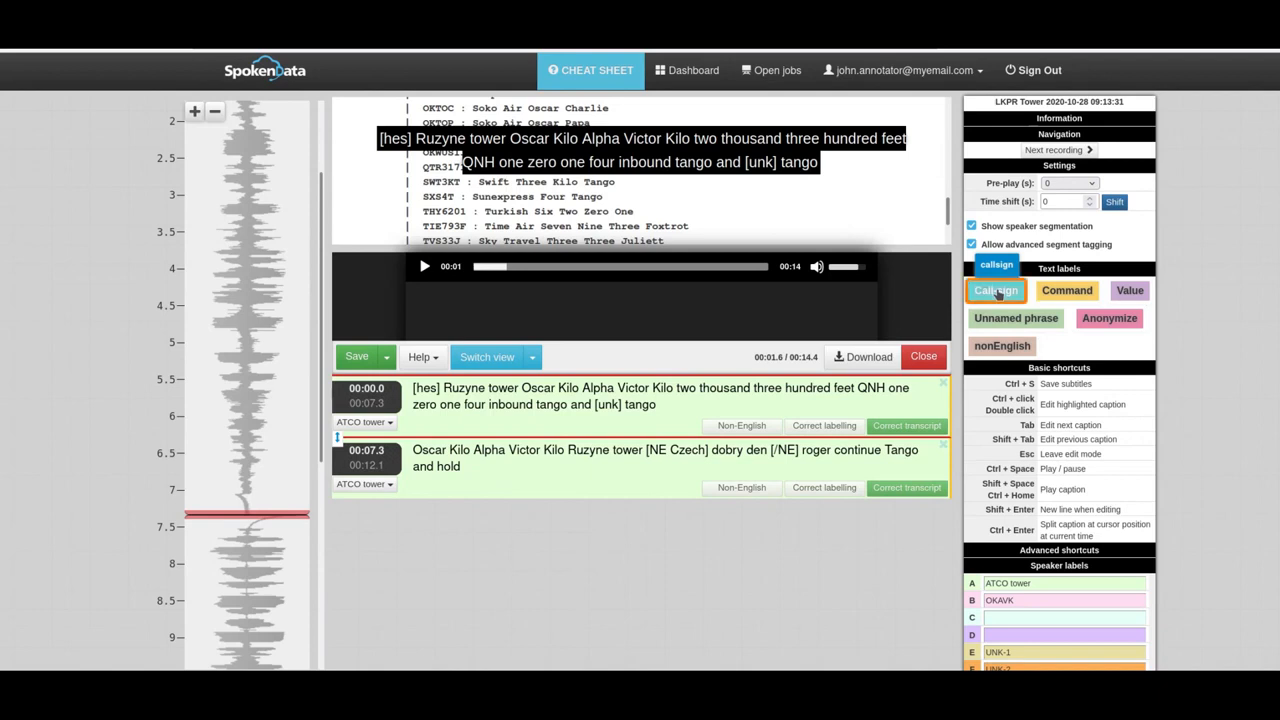
click(537, 392)
click(571, 390)
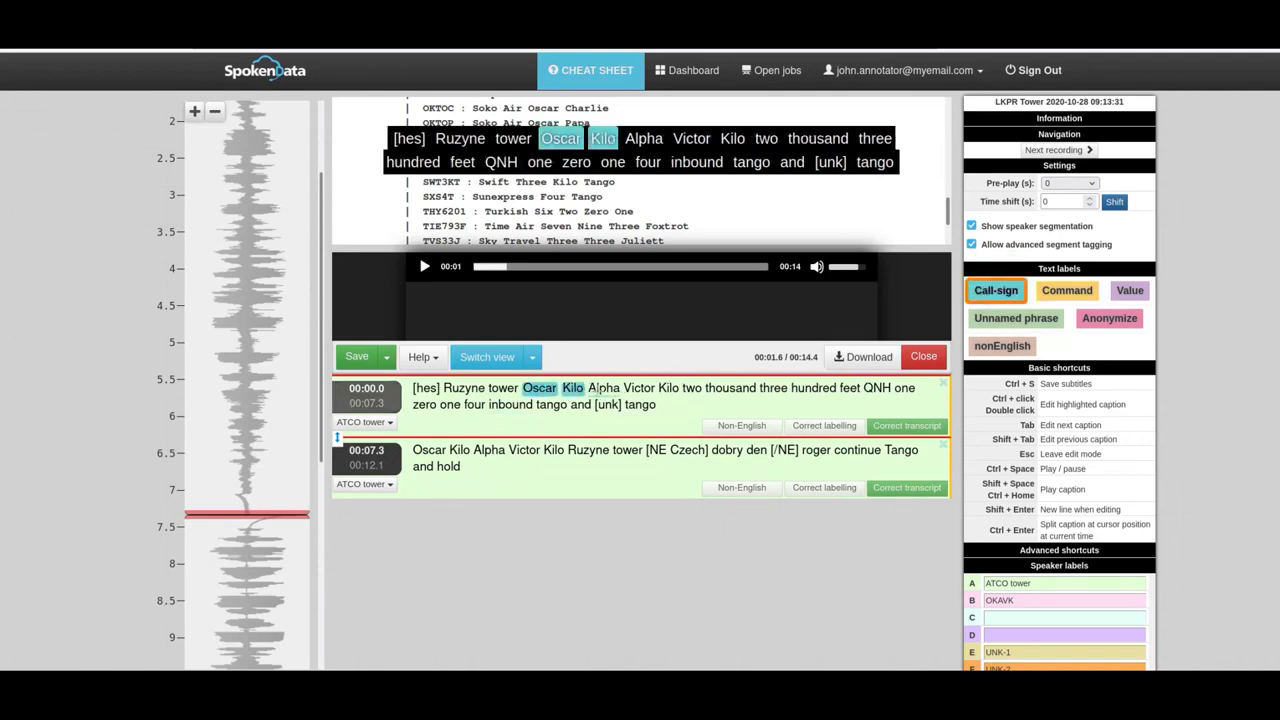
click(598, 390)
click(643, 390)
click(675, 390)
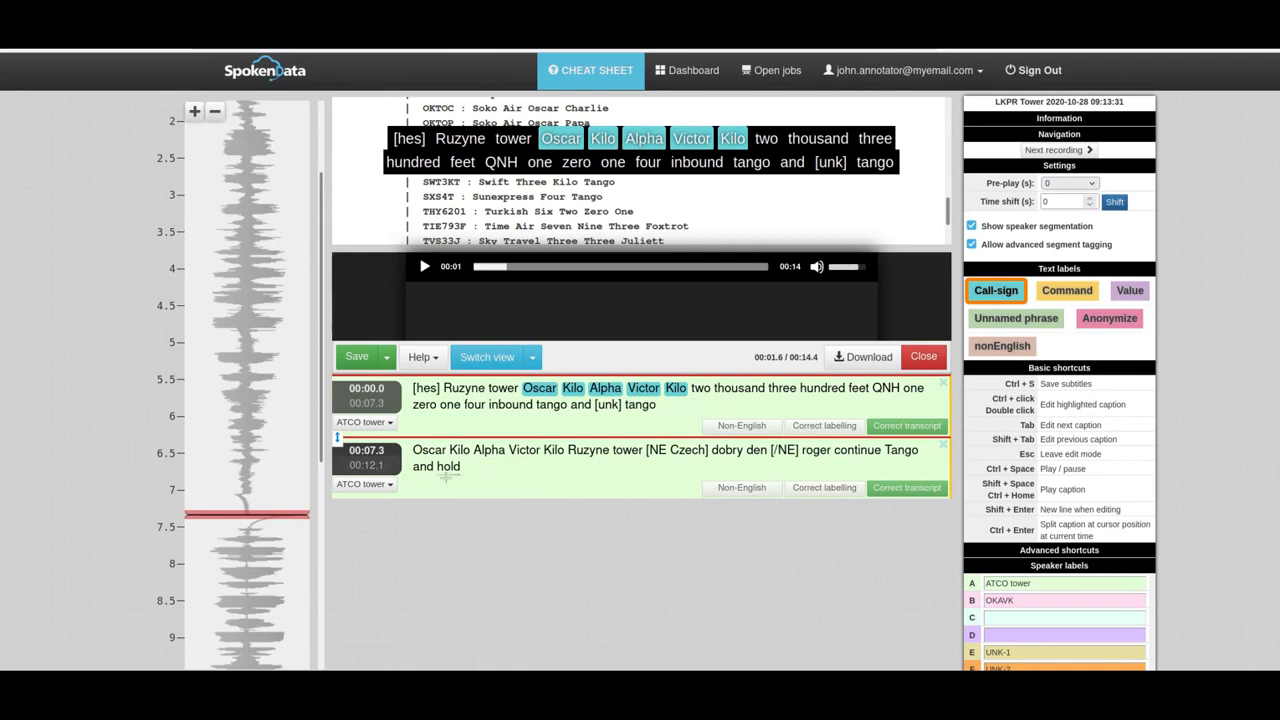
Apply the Call-sign label to "Oscar Kilo Alpha Victor Kilo" at the start of the second caption
click(431, 450)
click(464, 450)
click(496, 450)
click(534, 450)
click(567, 450)
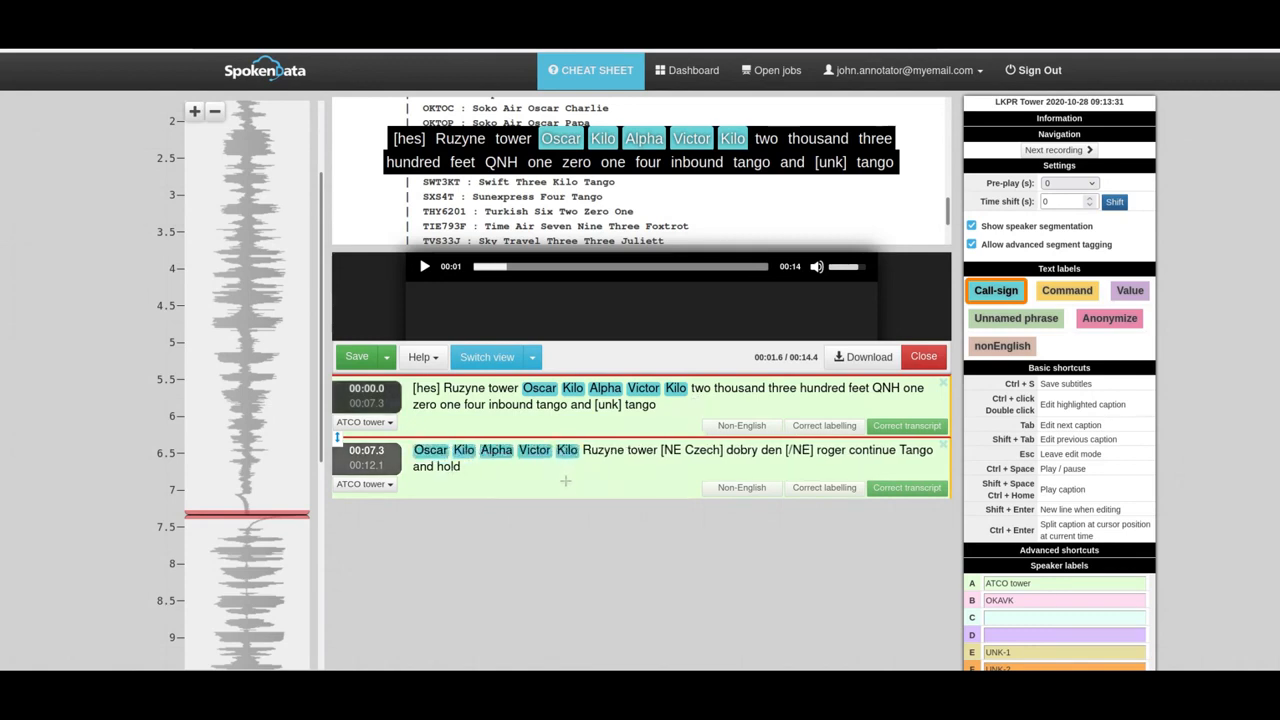
Label the words "two thousand three hundred feet" in the first caption as Value
click(1130, 290)
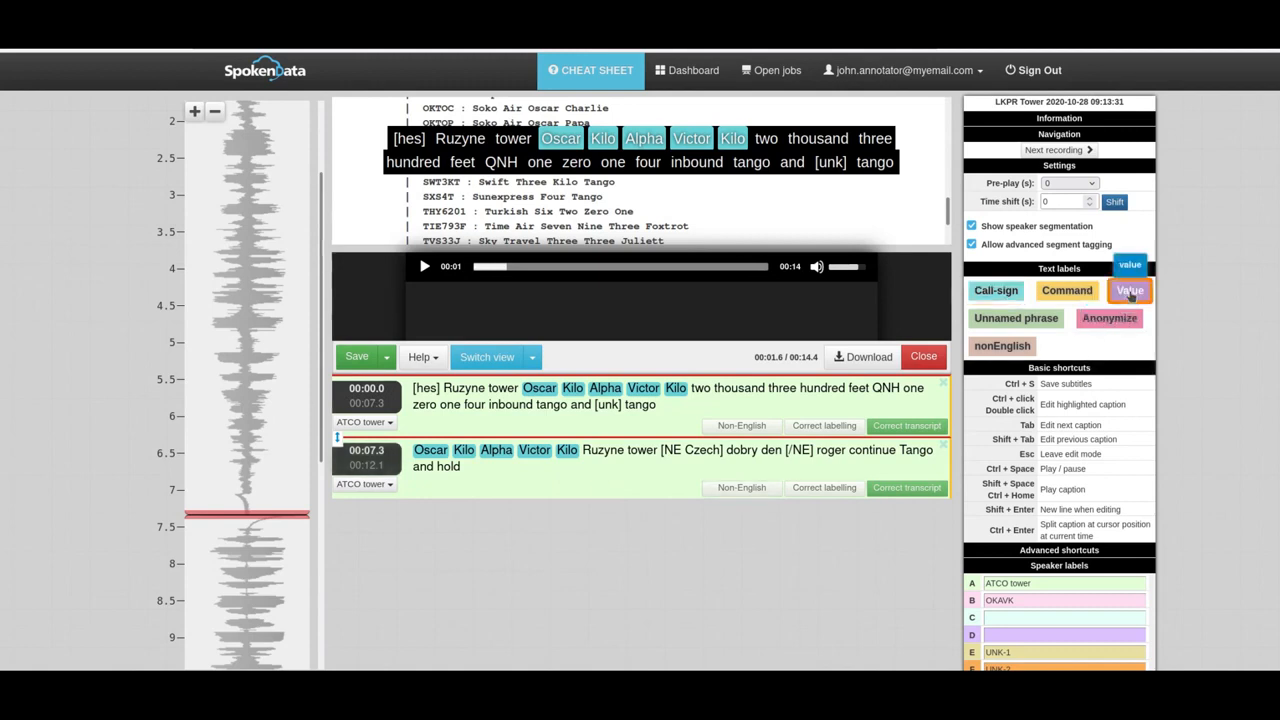
click(701, 389)
click(742, 389)
click(788, 389)
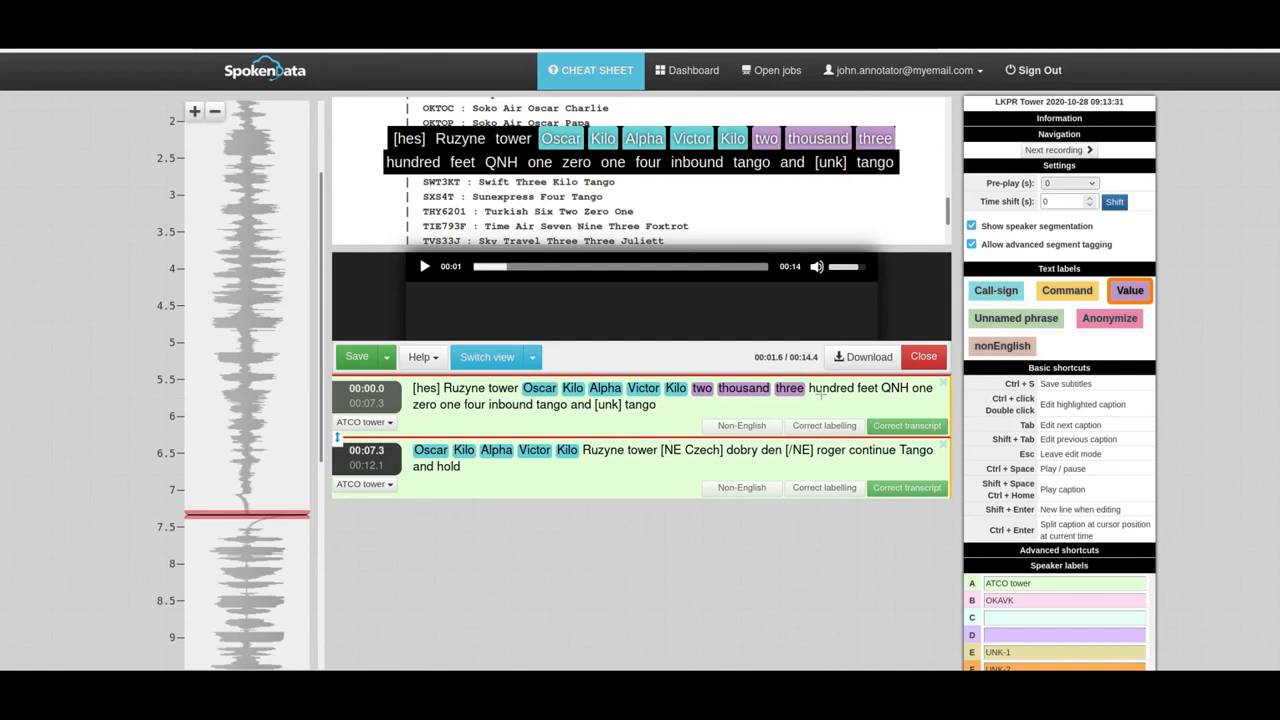
click(832, 389)
click(871, 389)
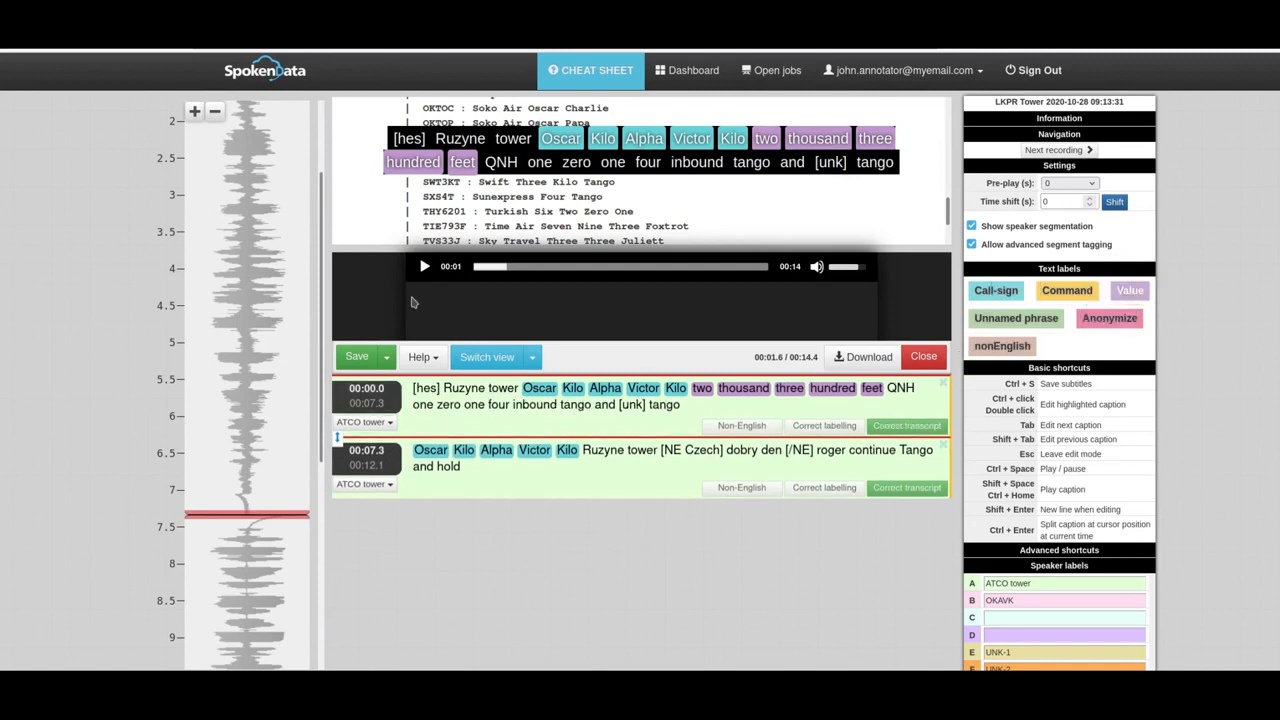
Open the annotation manual and look through its cheat sheet, job selection and segment timing instructions
click(437, 361)
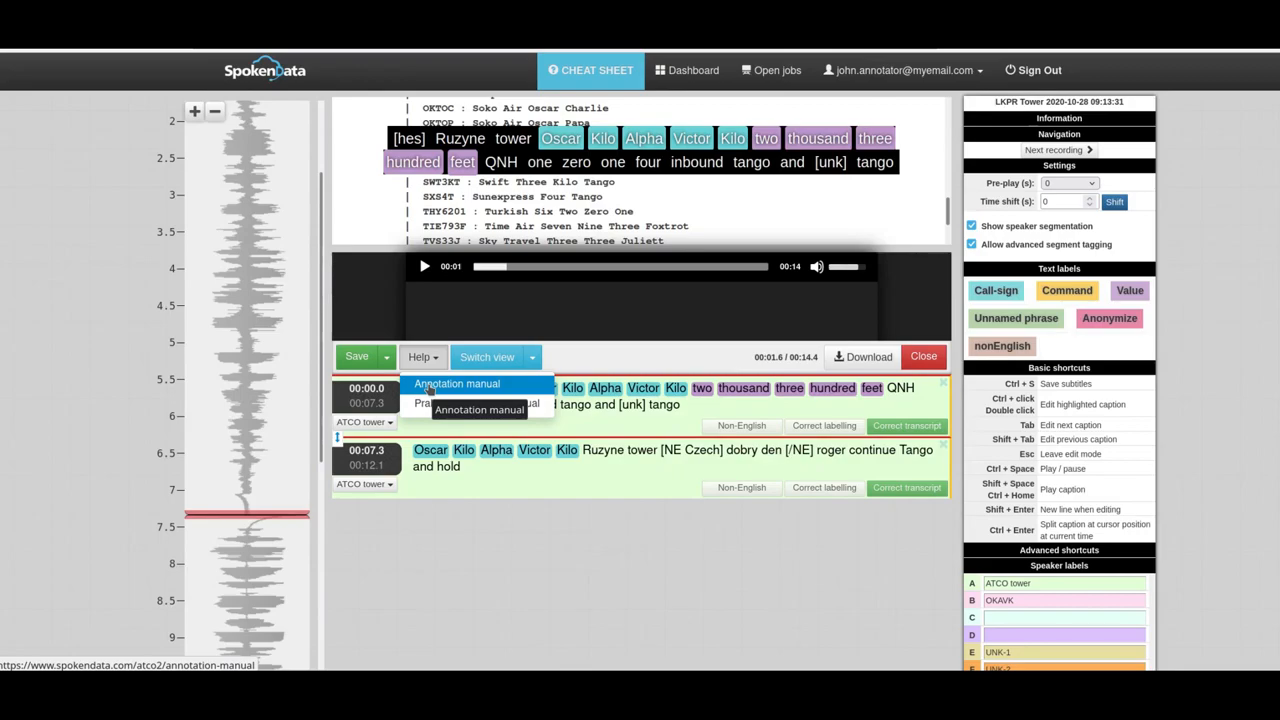
click(428, 391)
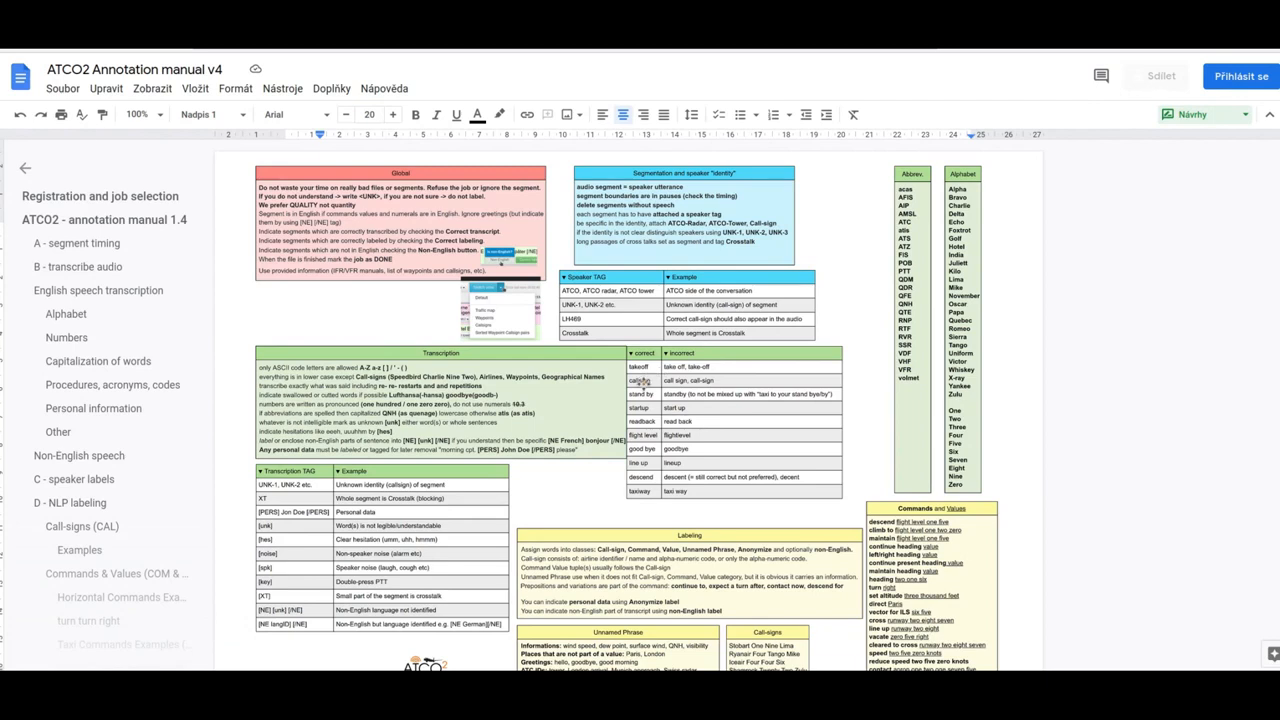
scroll(640, 381, down, 10)
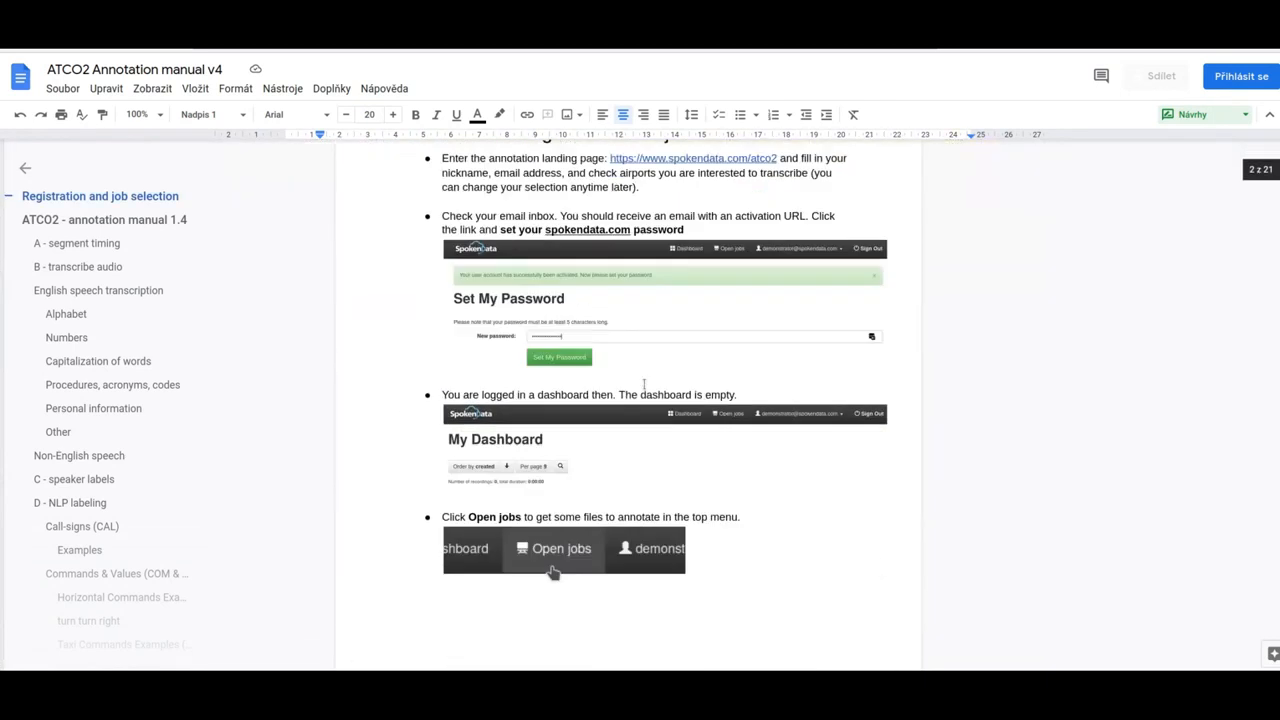
scroll(644, 384, down, 15)
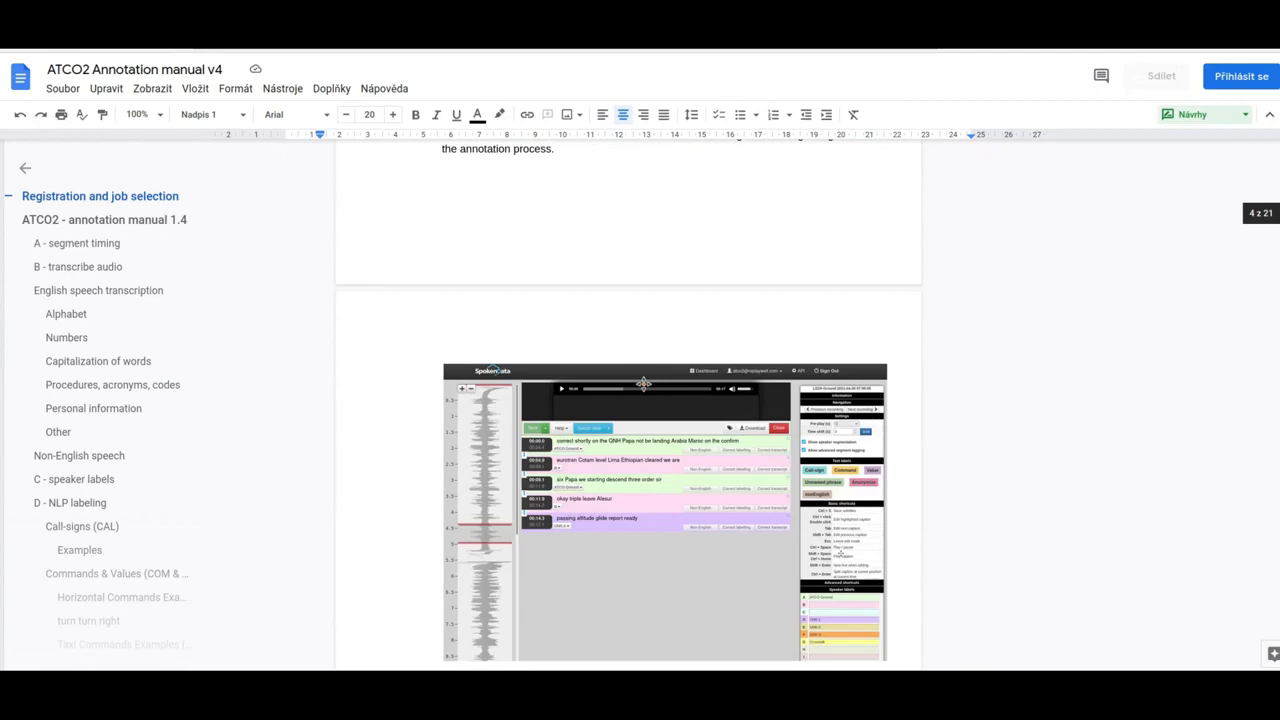
scroll(644, 384, down, 15)
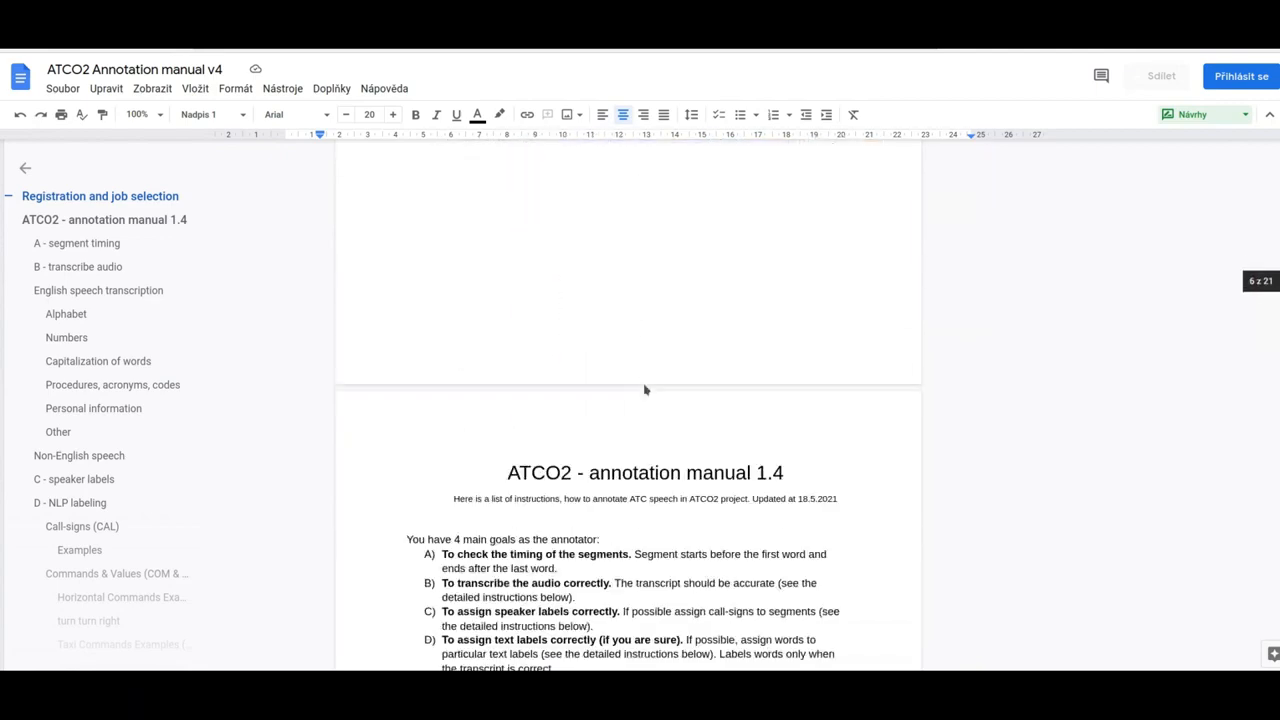
scroll(643, 384, down, 15)
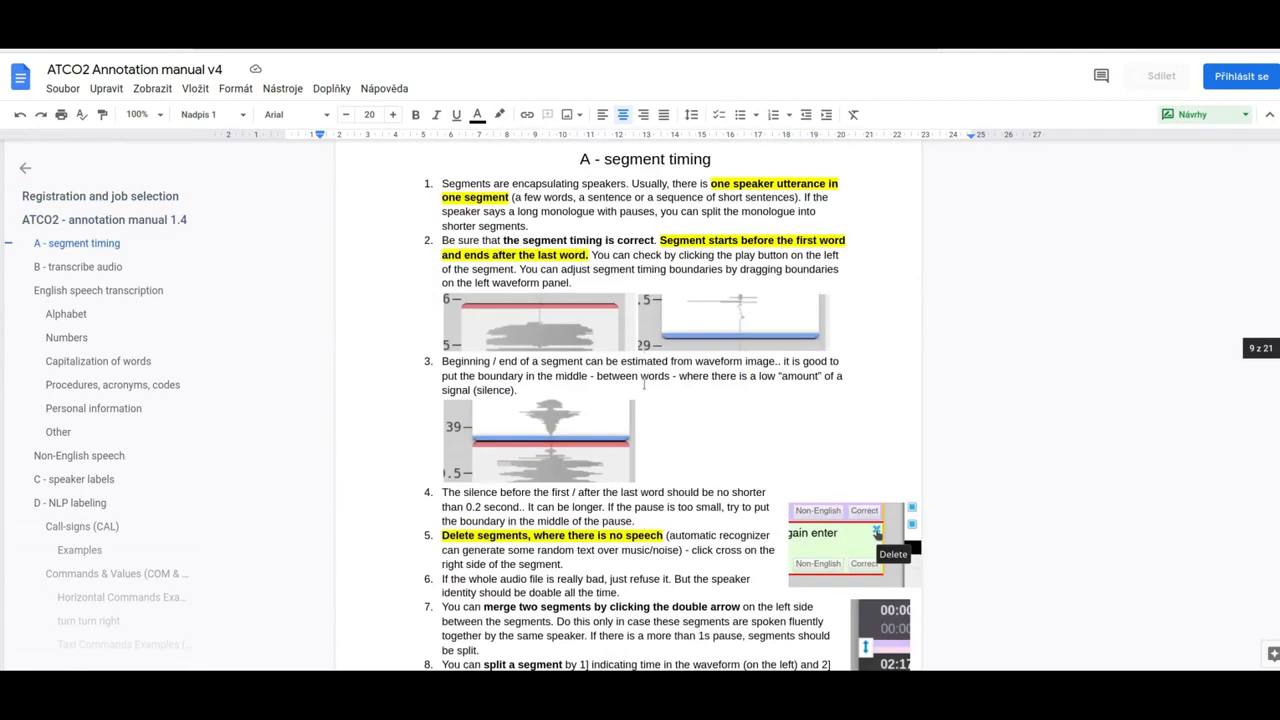
scroll(644, 384, down, 15)
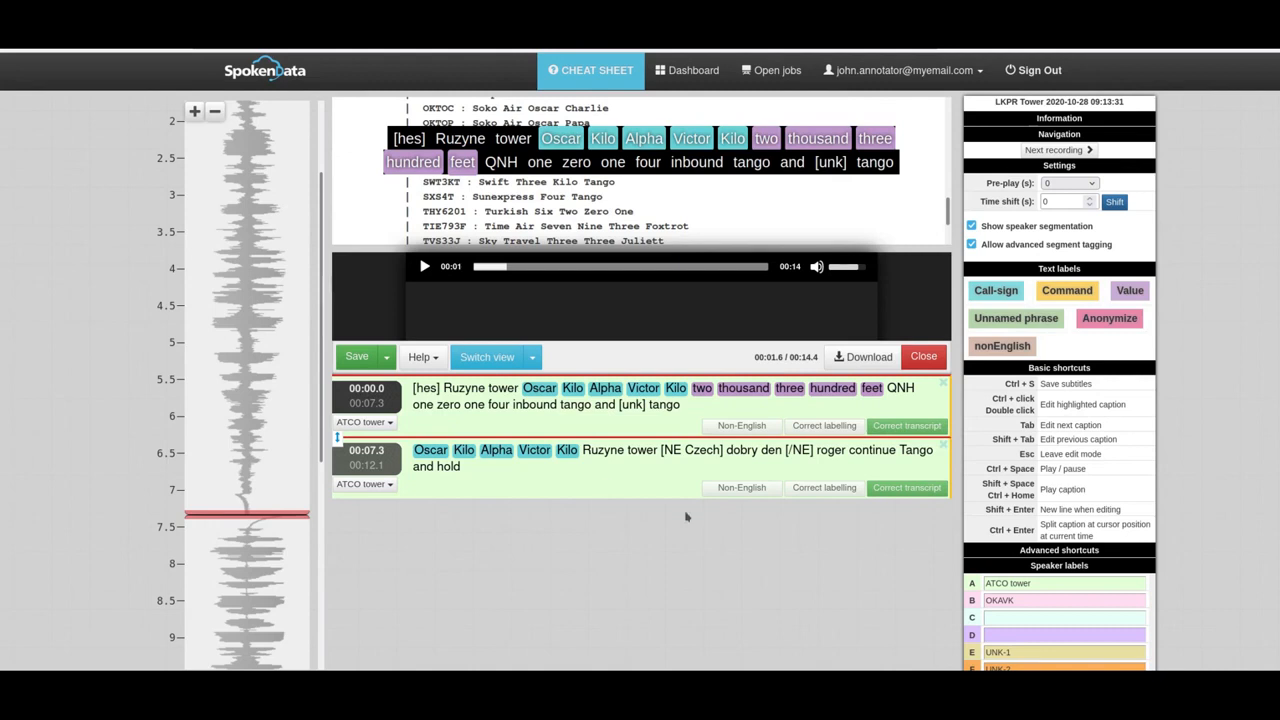
Set the first caption's speaker to OKAVK and save the subtitles
click(368, 422)
click(366, 501)
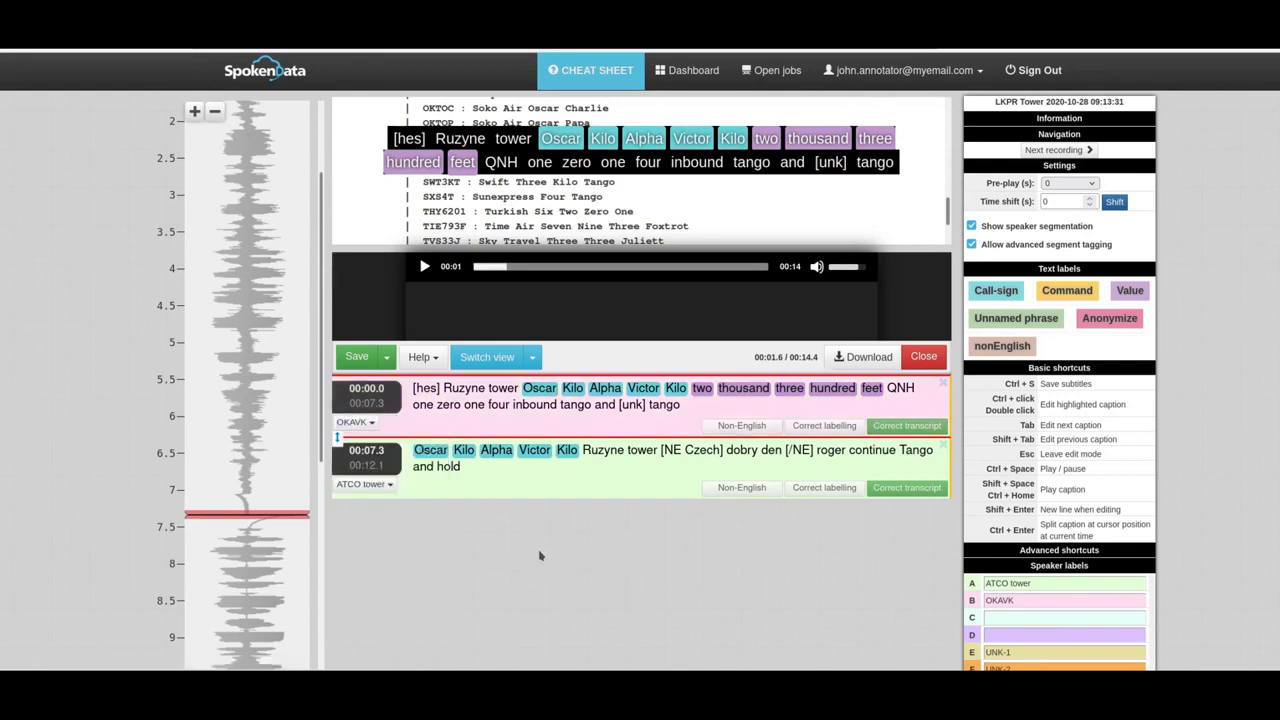
click(357, 357)
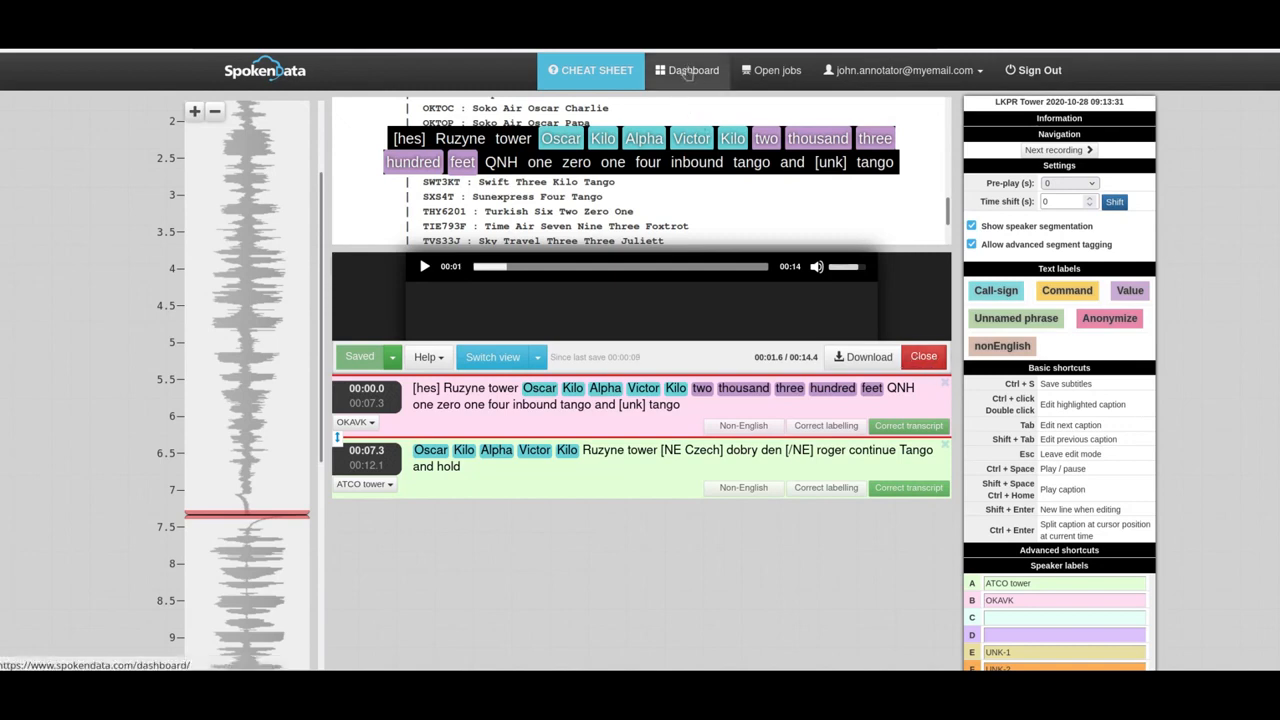
click(922, 358)
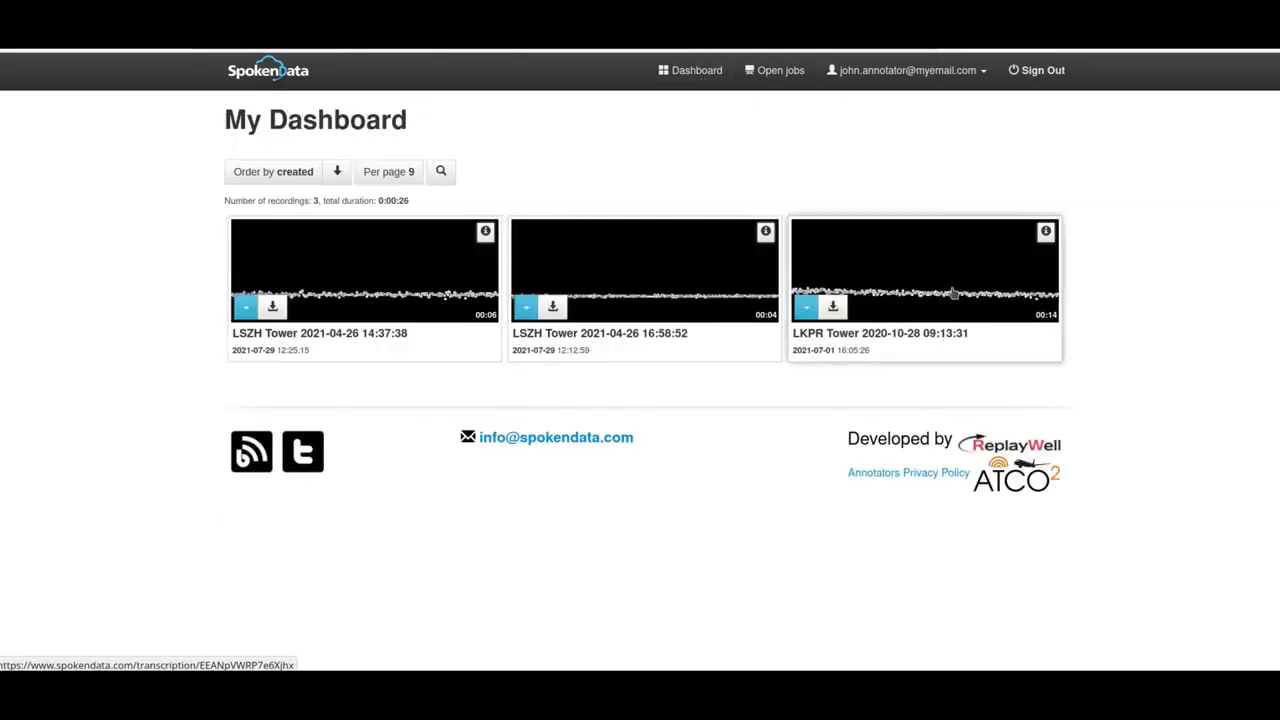
click(806, 308)
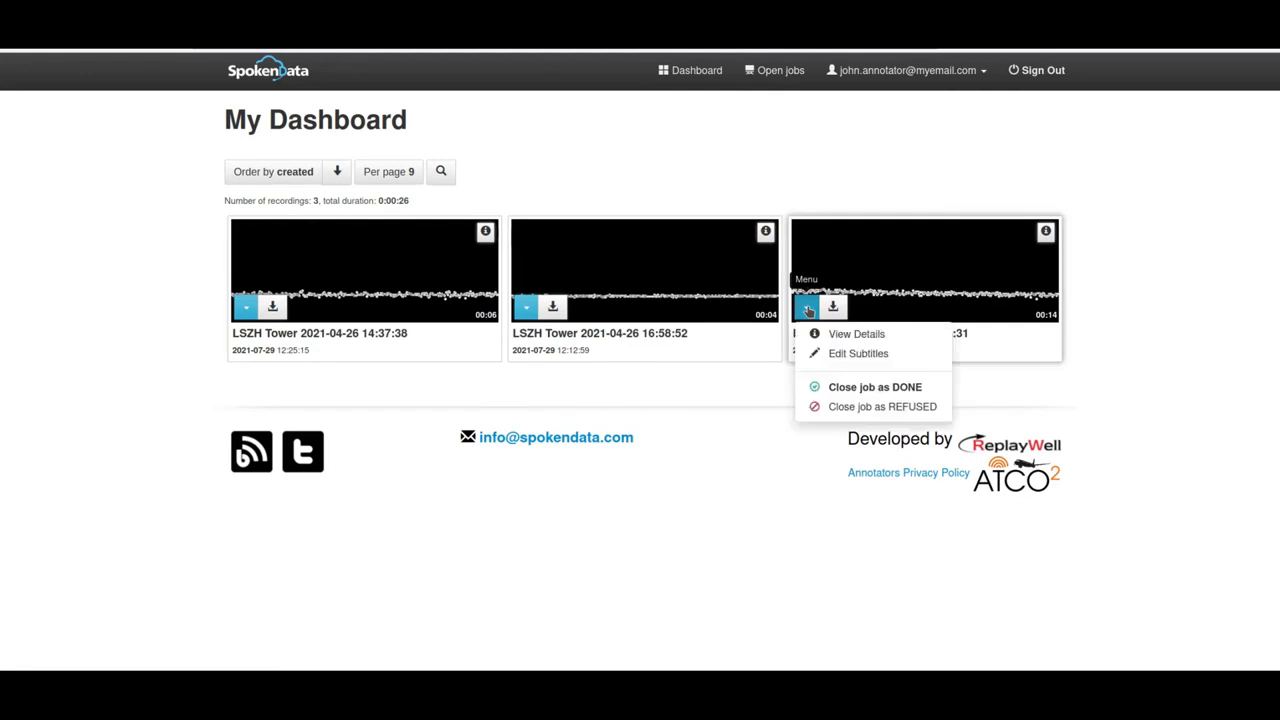
click(846, 390)
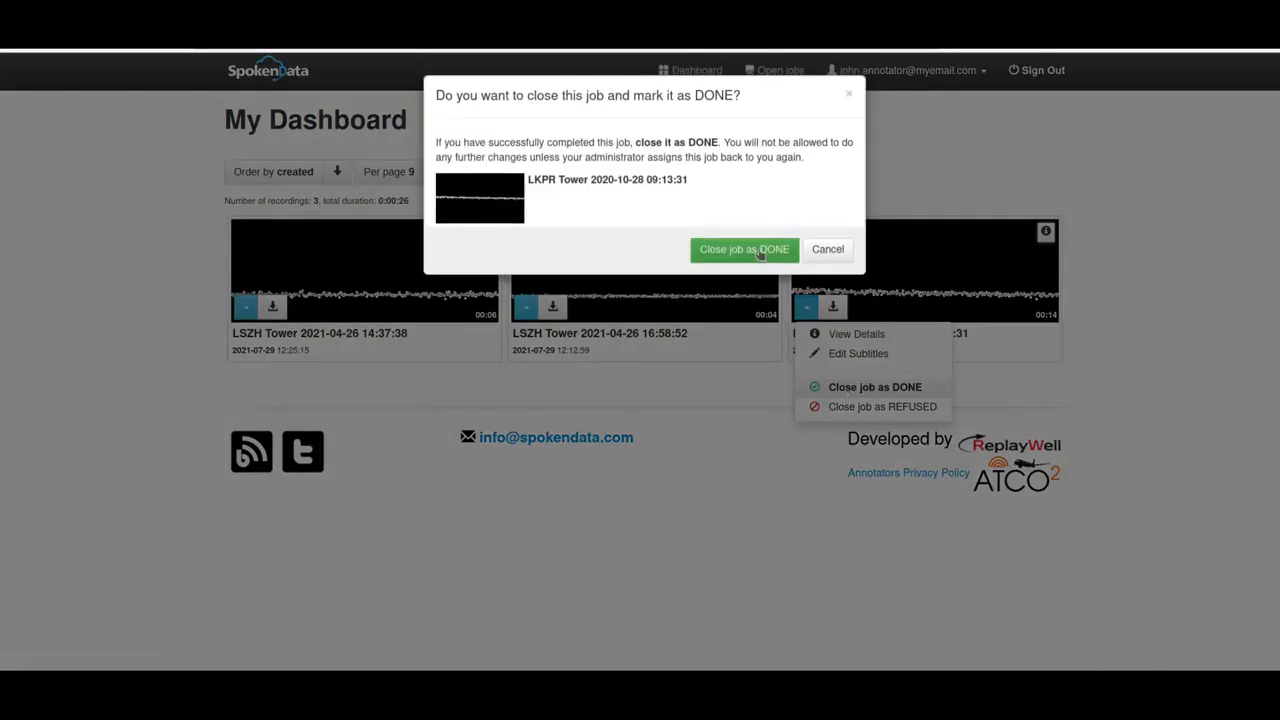
click(758, 247)
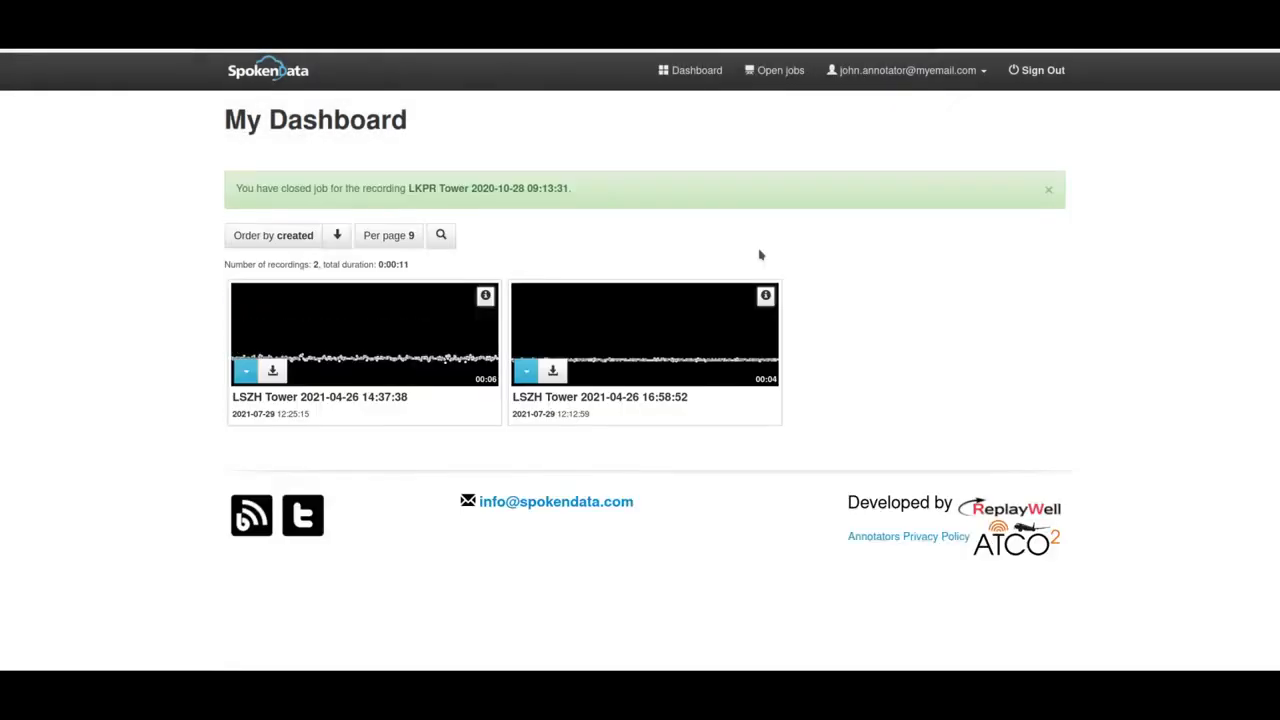